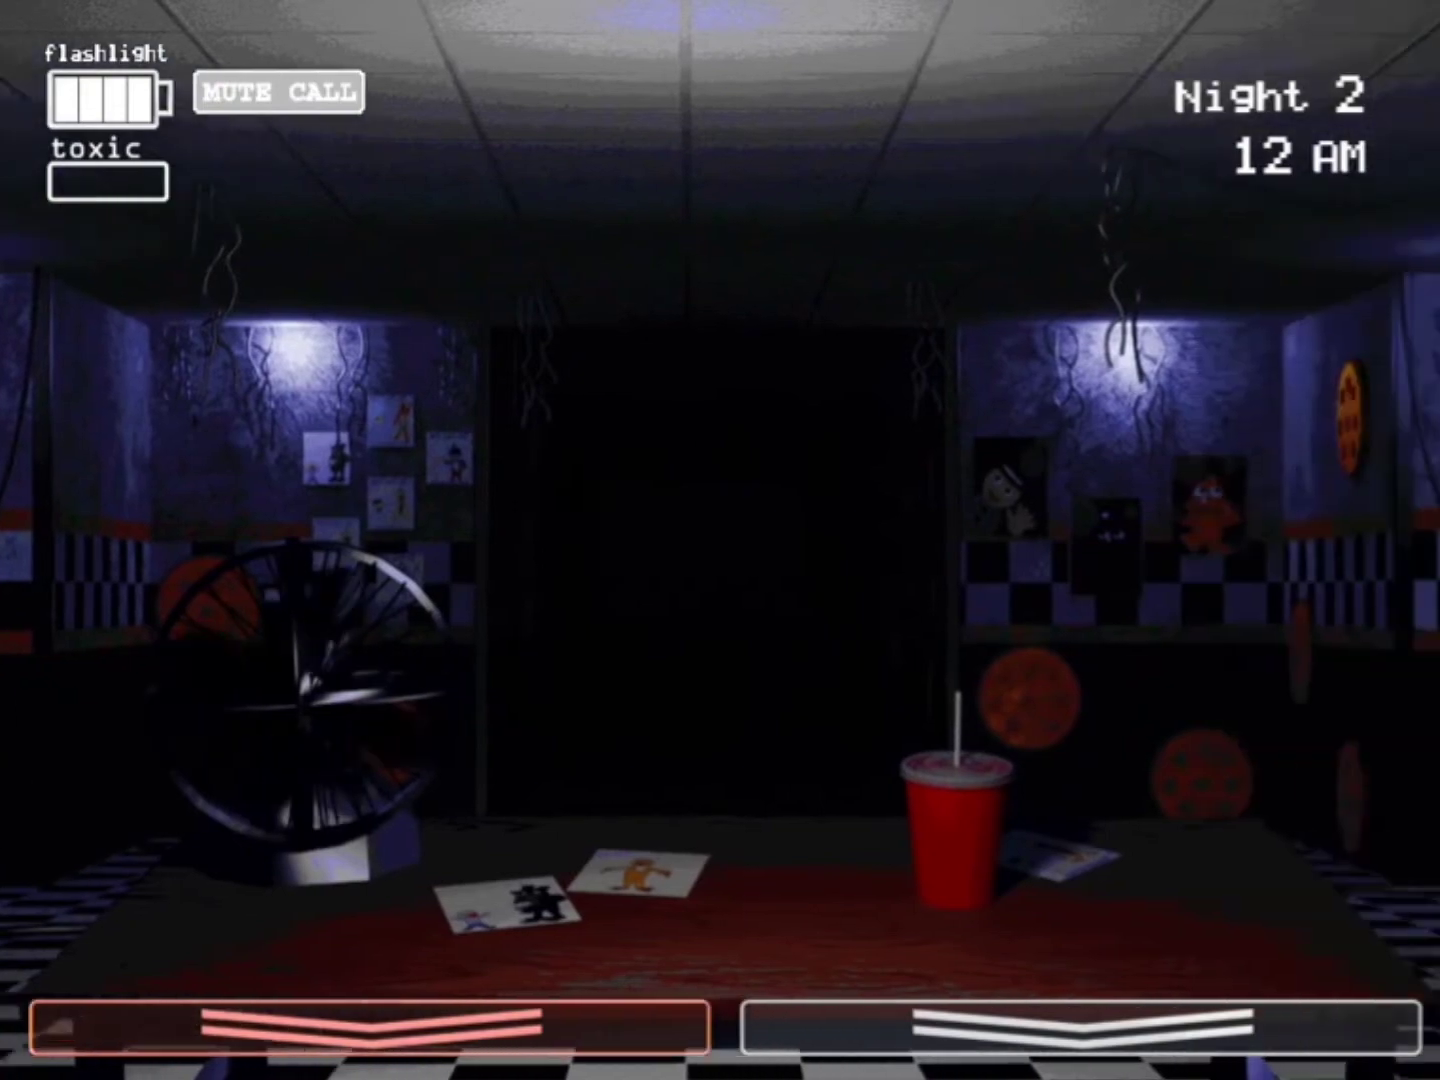
- Wind the Party Room 1 music box on CAM 03, then generate power on CAM 1B
click(1080, 1026)
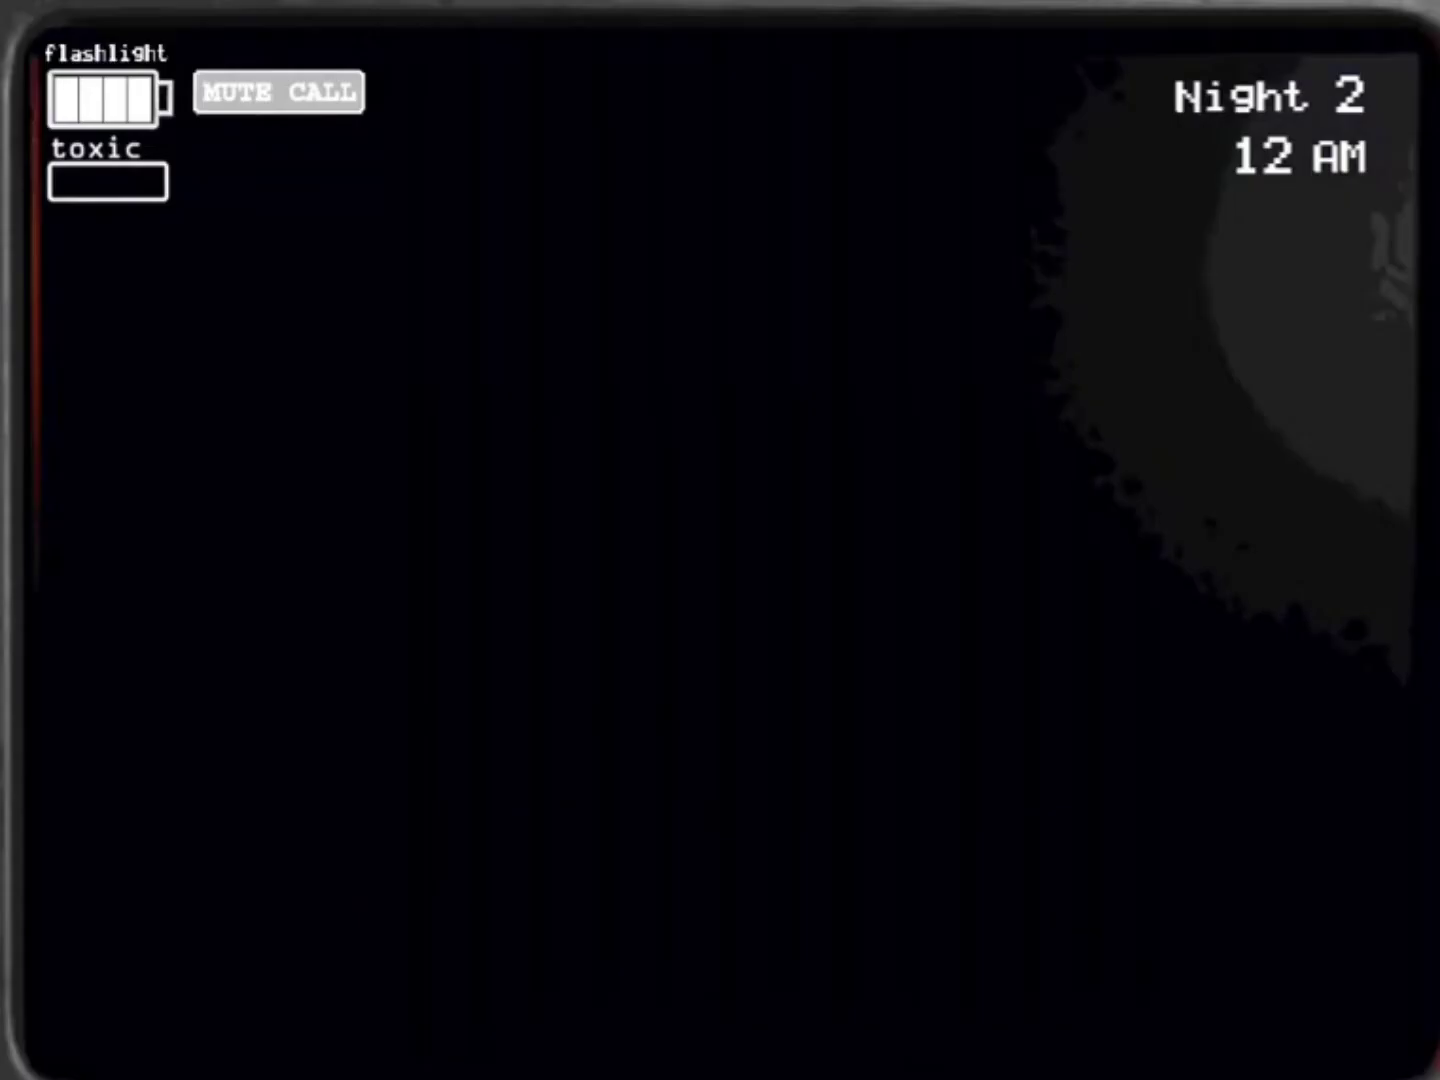
click(1136, 610)
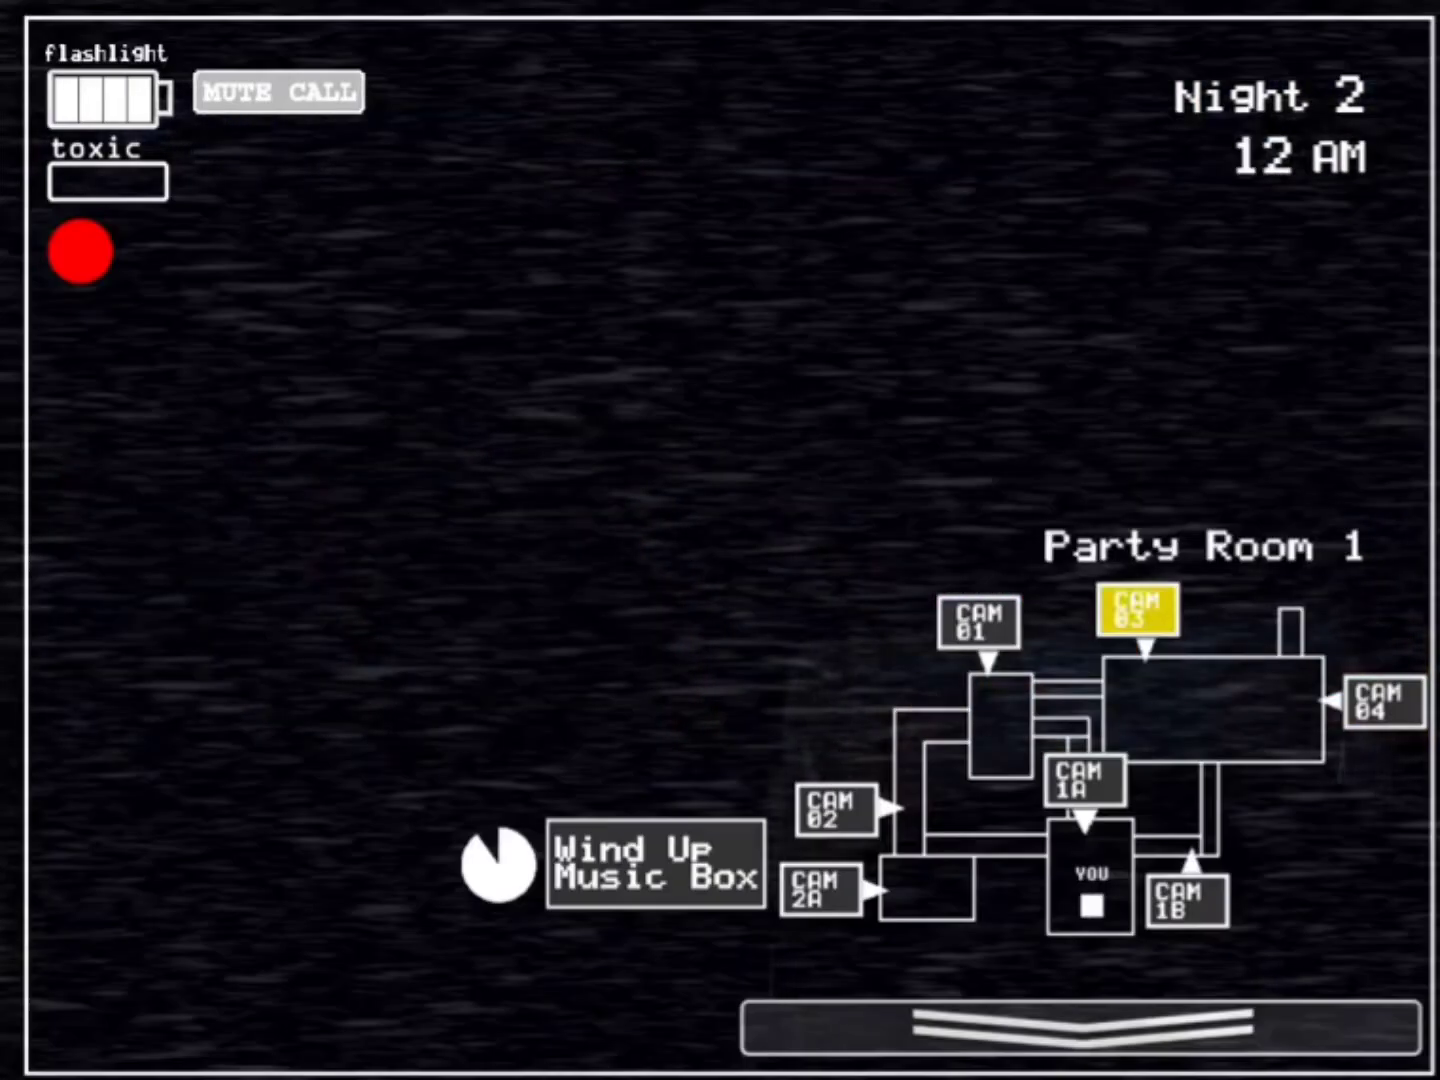
click(656, 863)
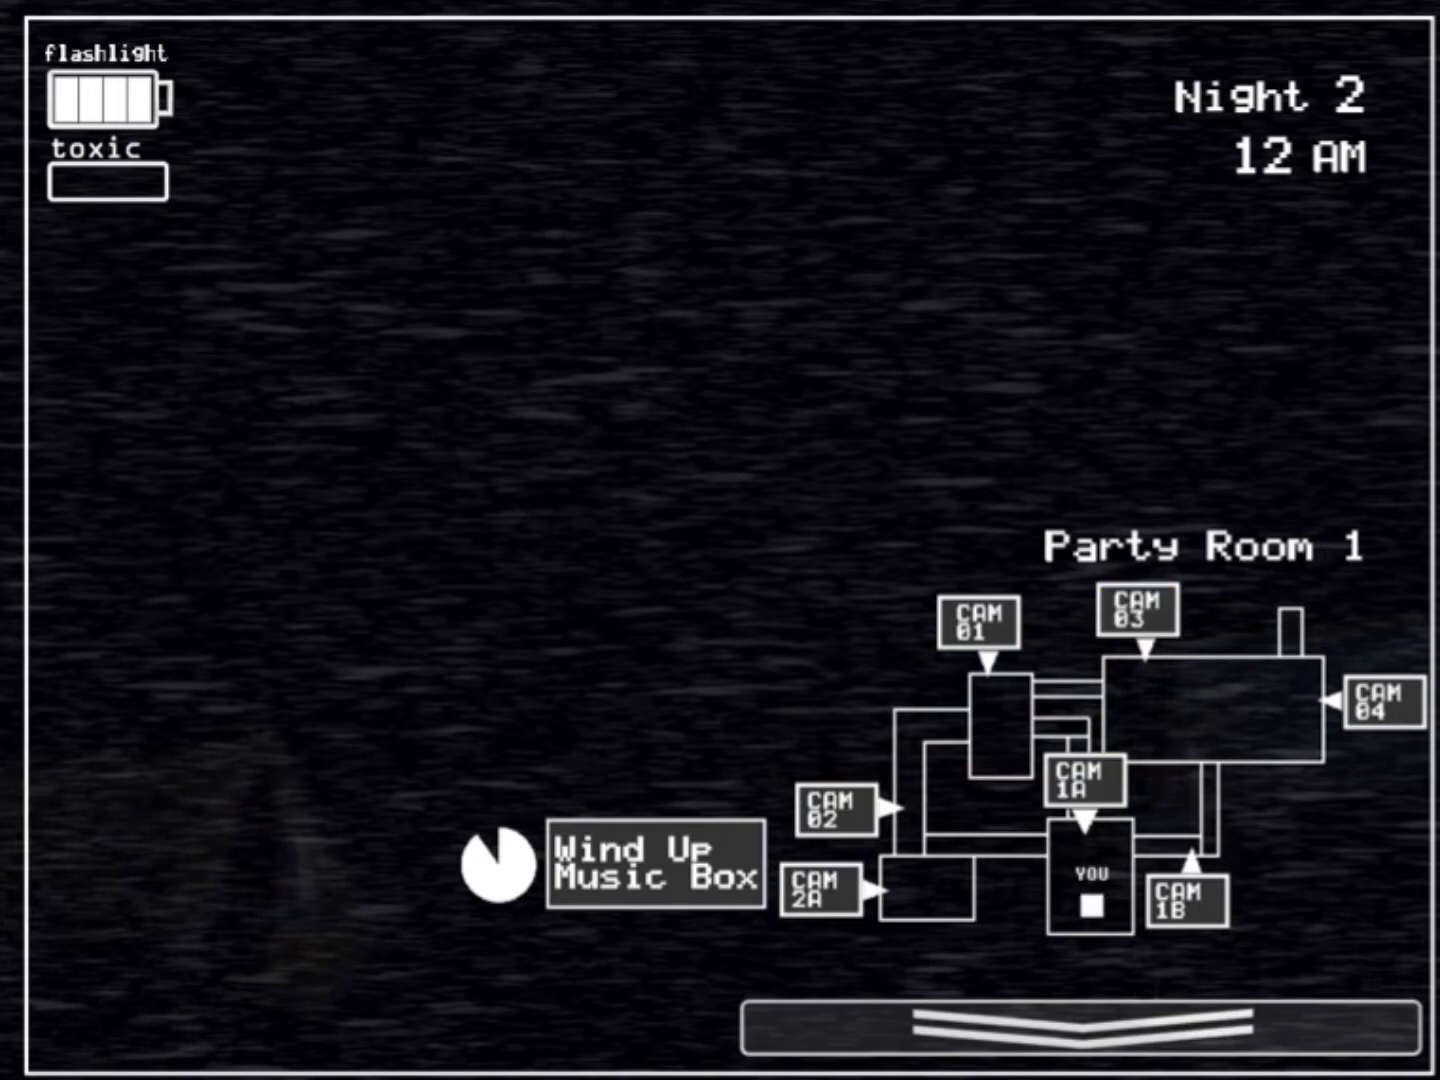
click(1186, 900)
click(655, 862)
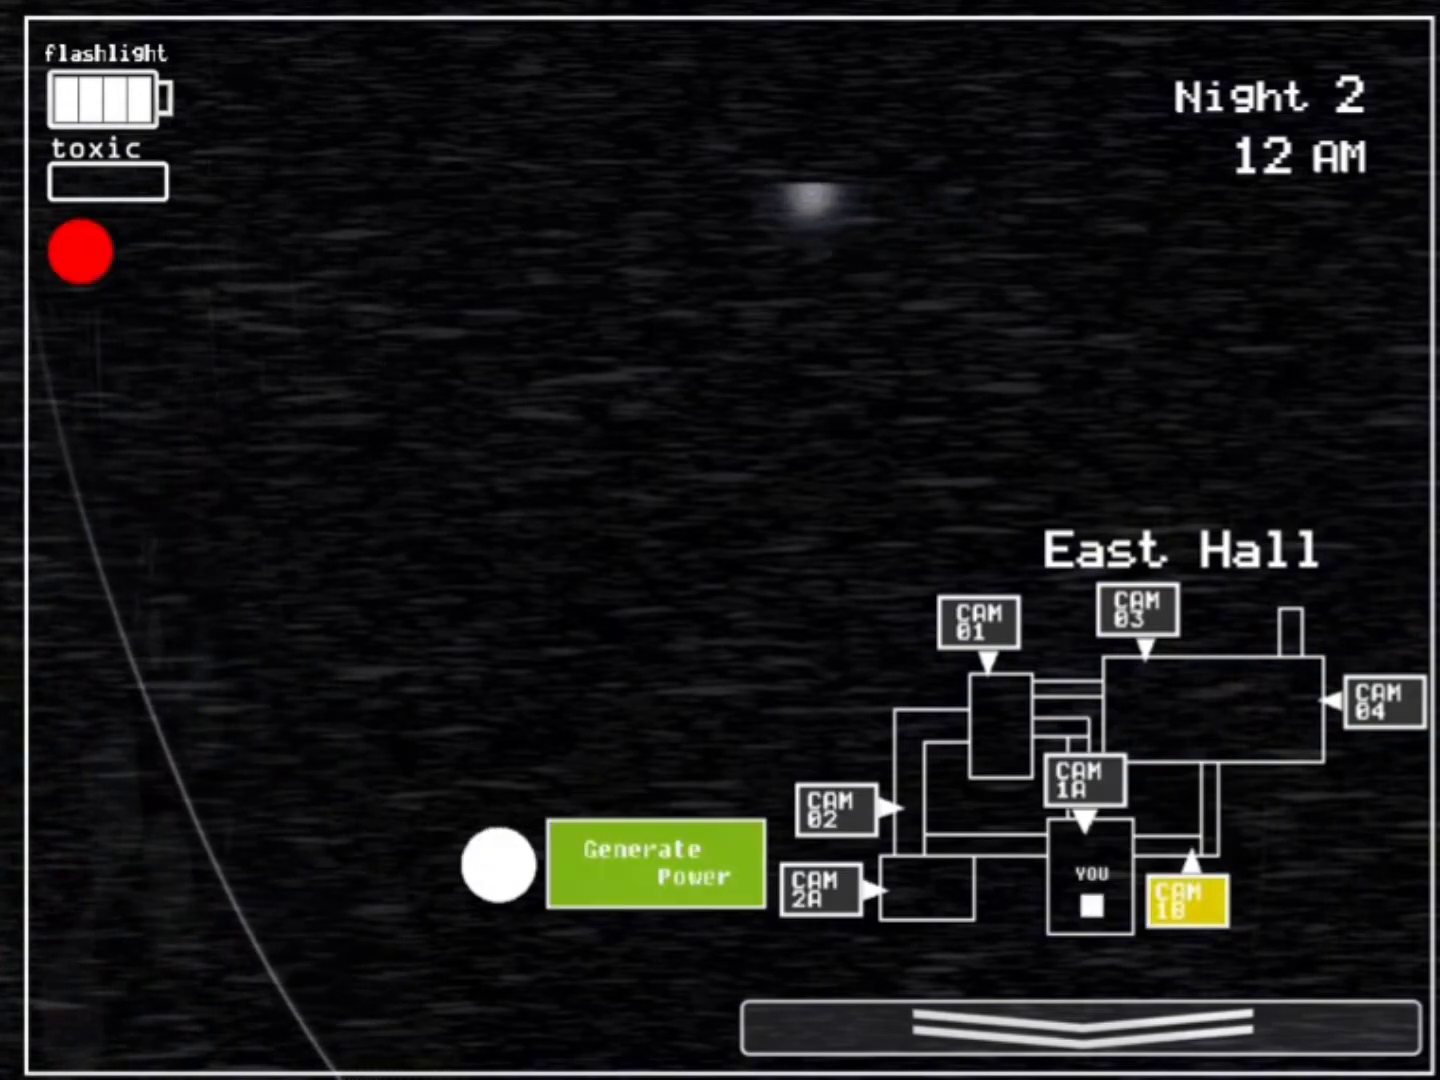
- Glance at the office, then rewind the Party Room 1 music box on CAM 03
click(1080, 1026)
click(1080, 1026)
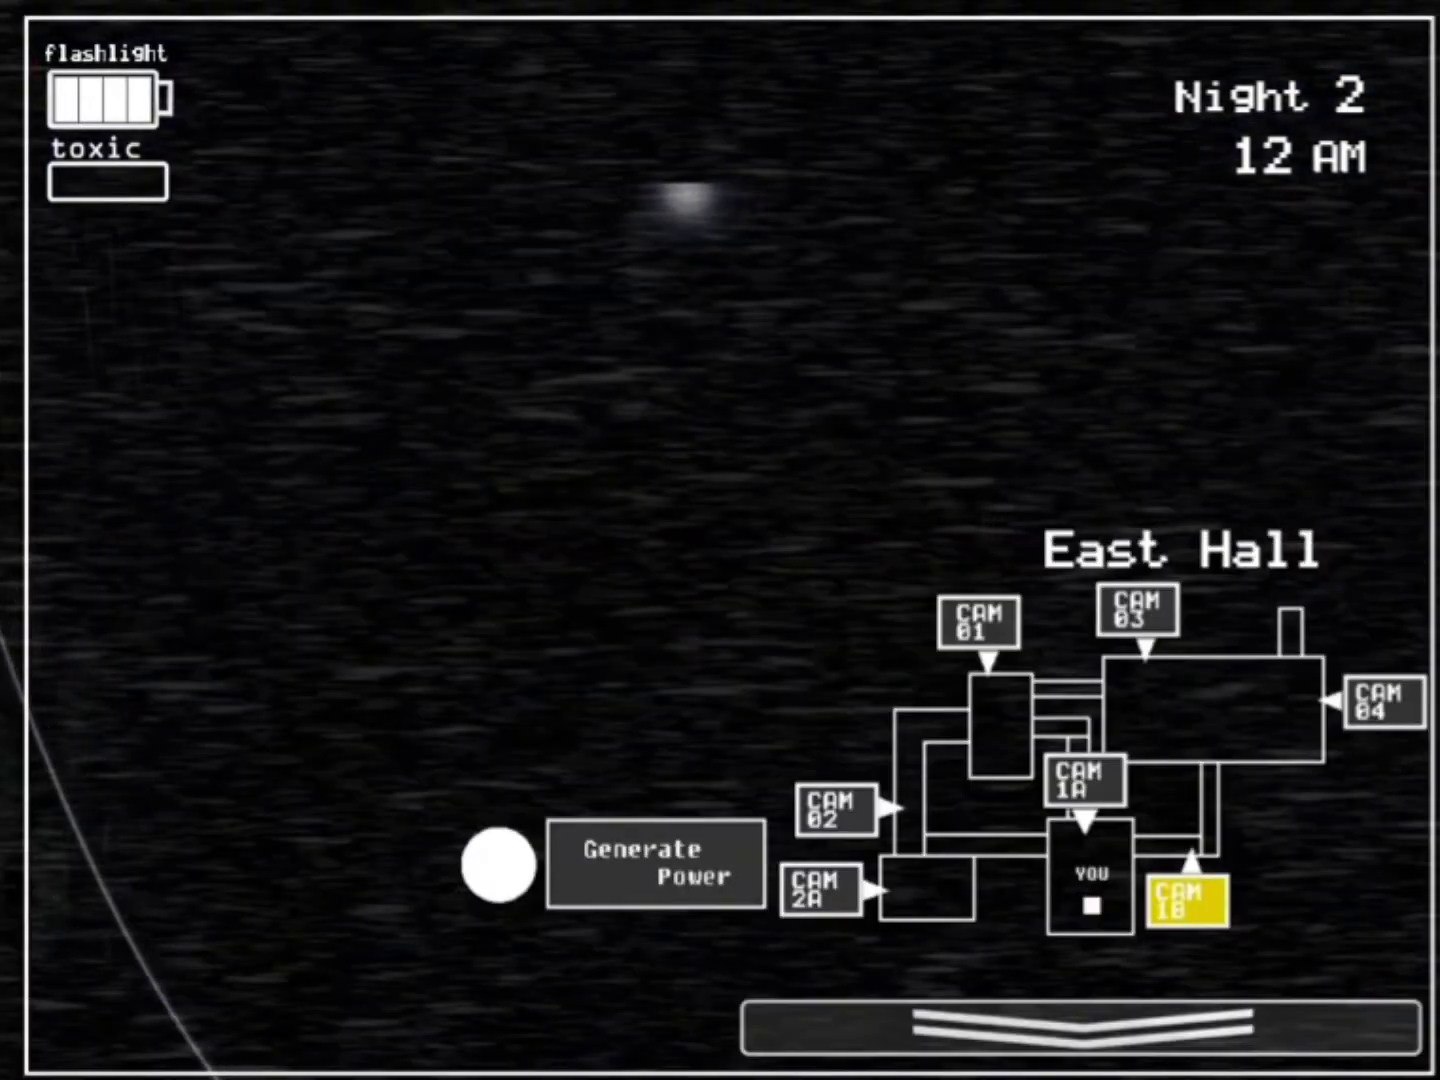
click(1139, 609)
click(1185, 614)
click(1138, 609)
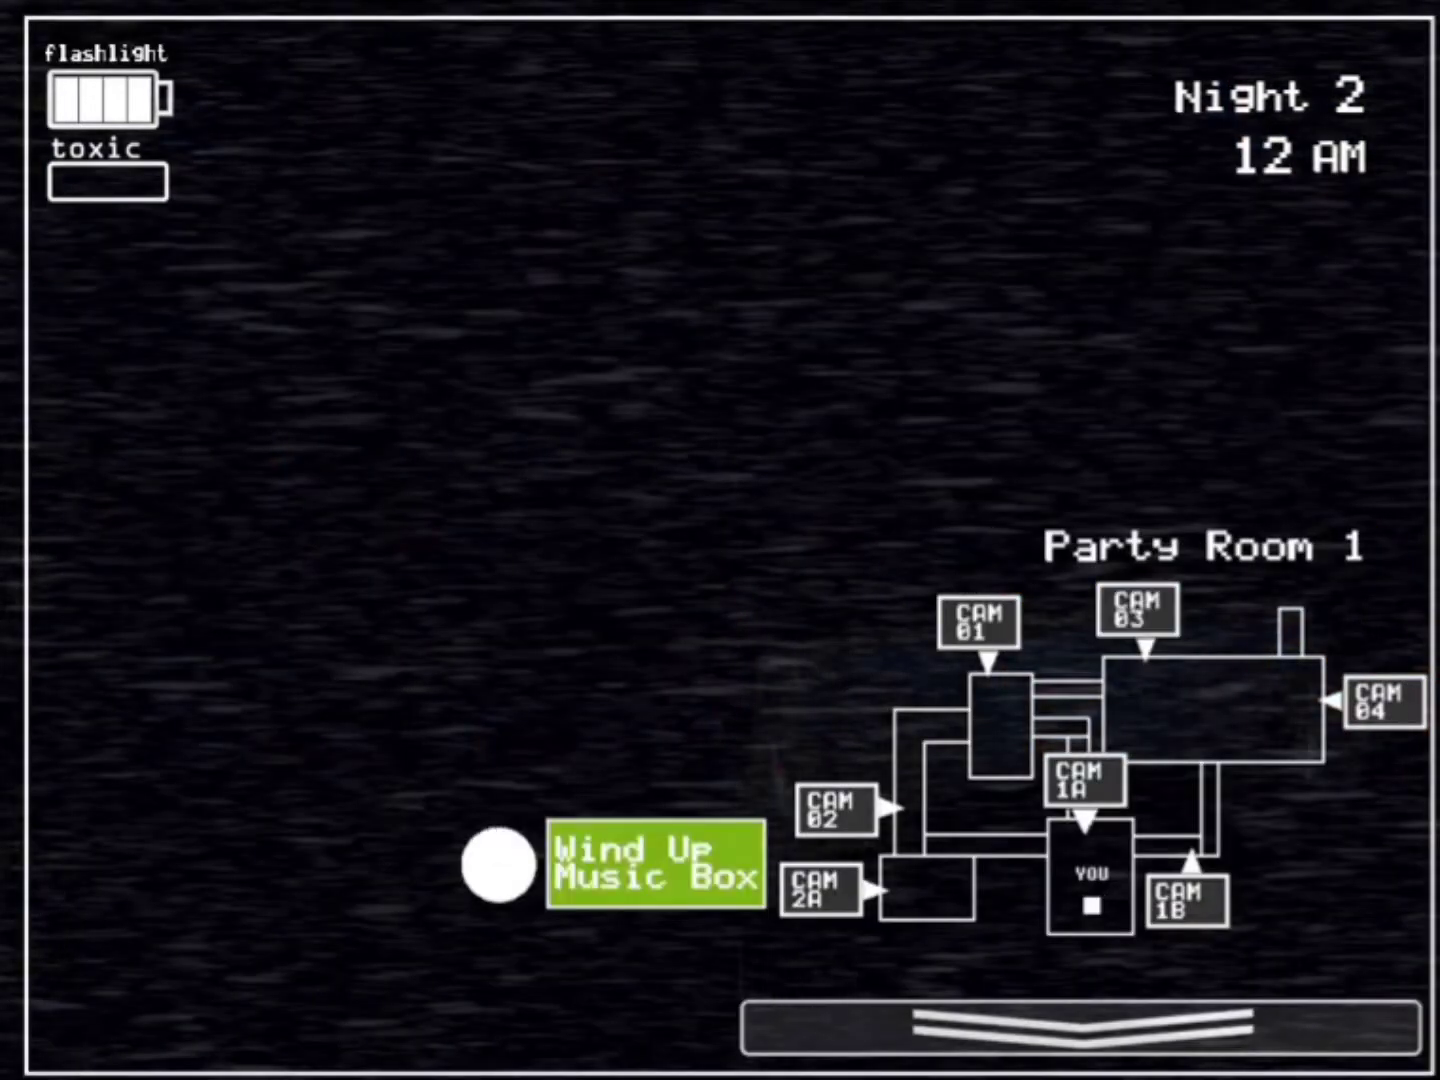
- Generate power on CAM 1B, then alternate between the Party Room 1 and Party Room 2 cameras
click(1187, 900)
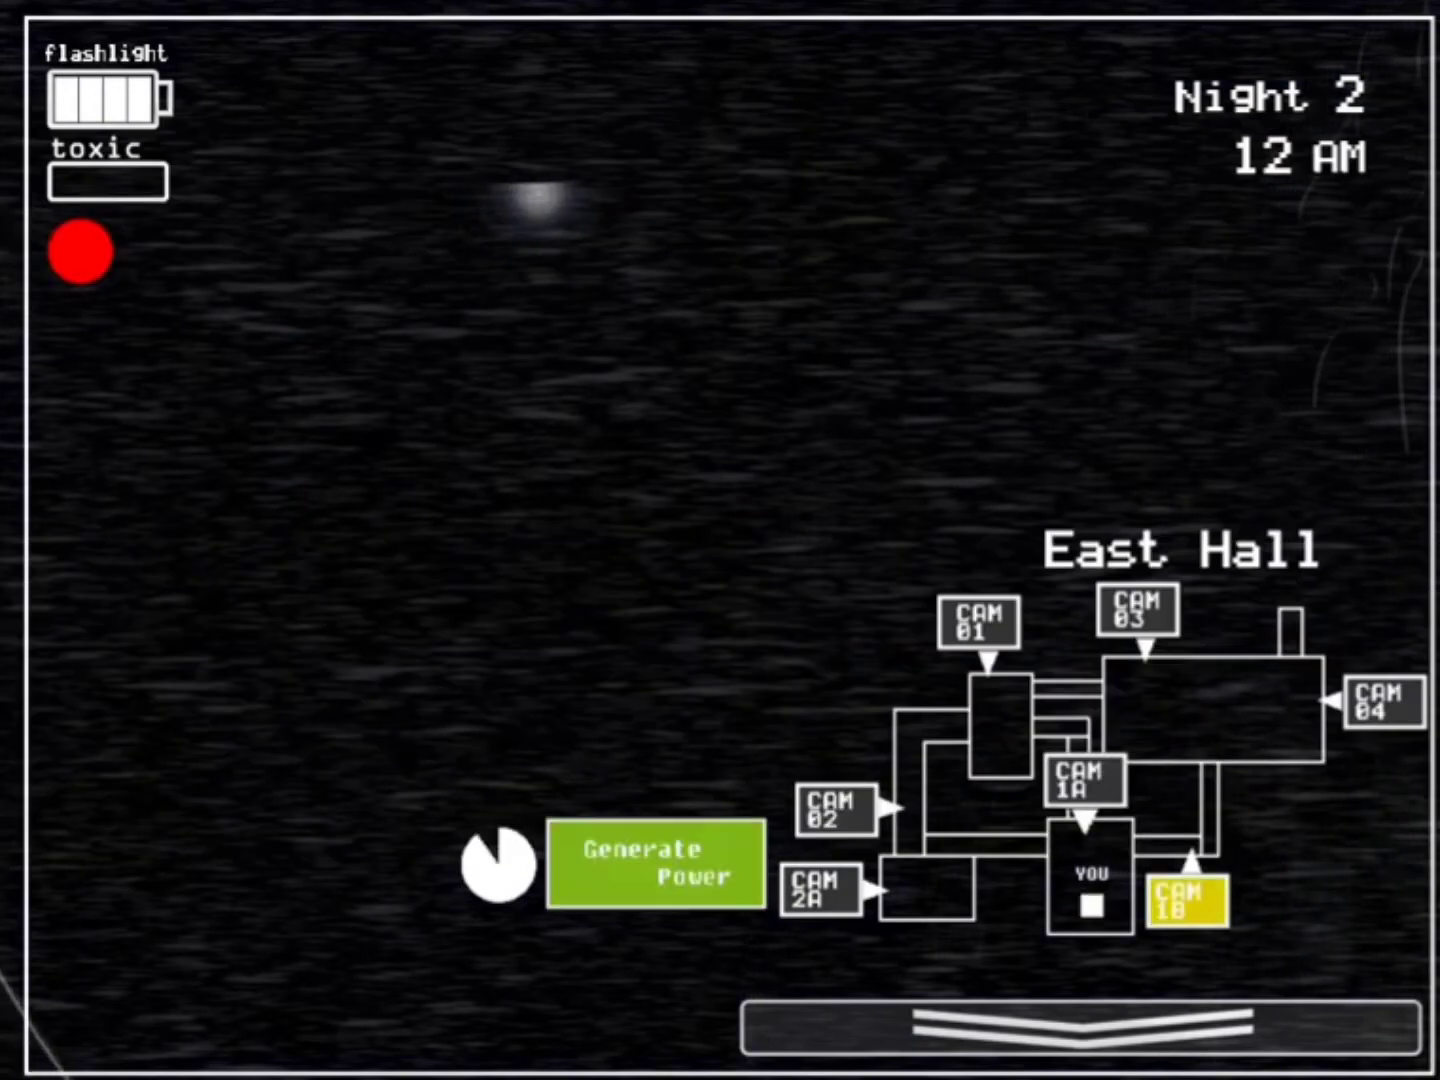
click(1139, 609)
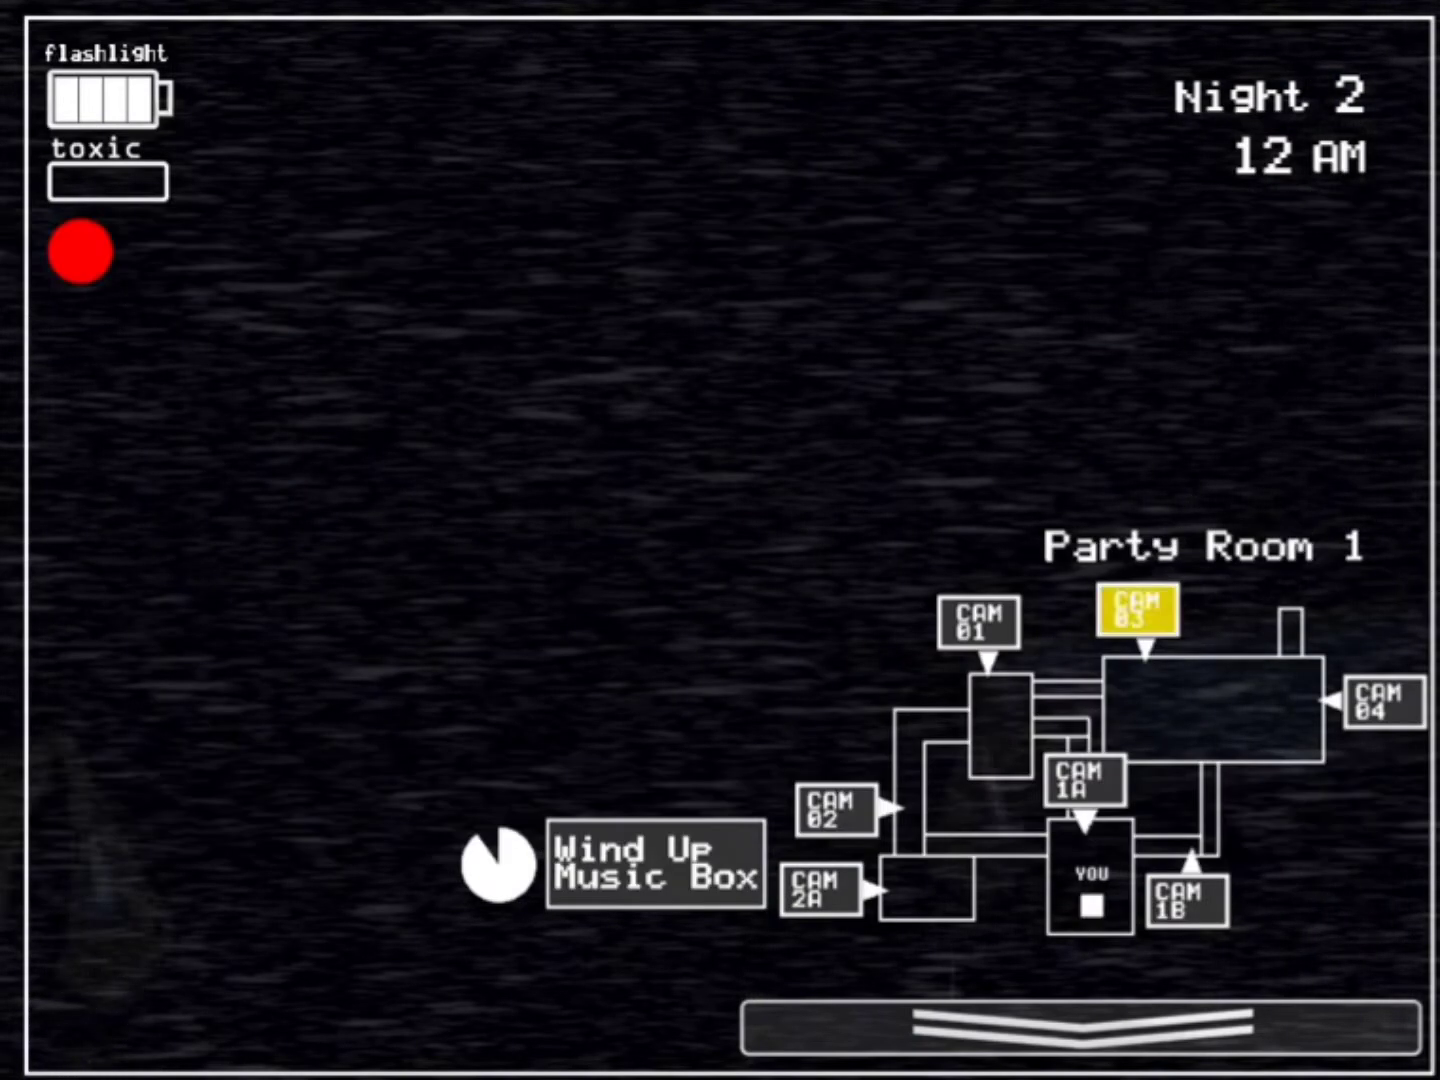
click(837, 808)
click(1139, 609)
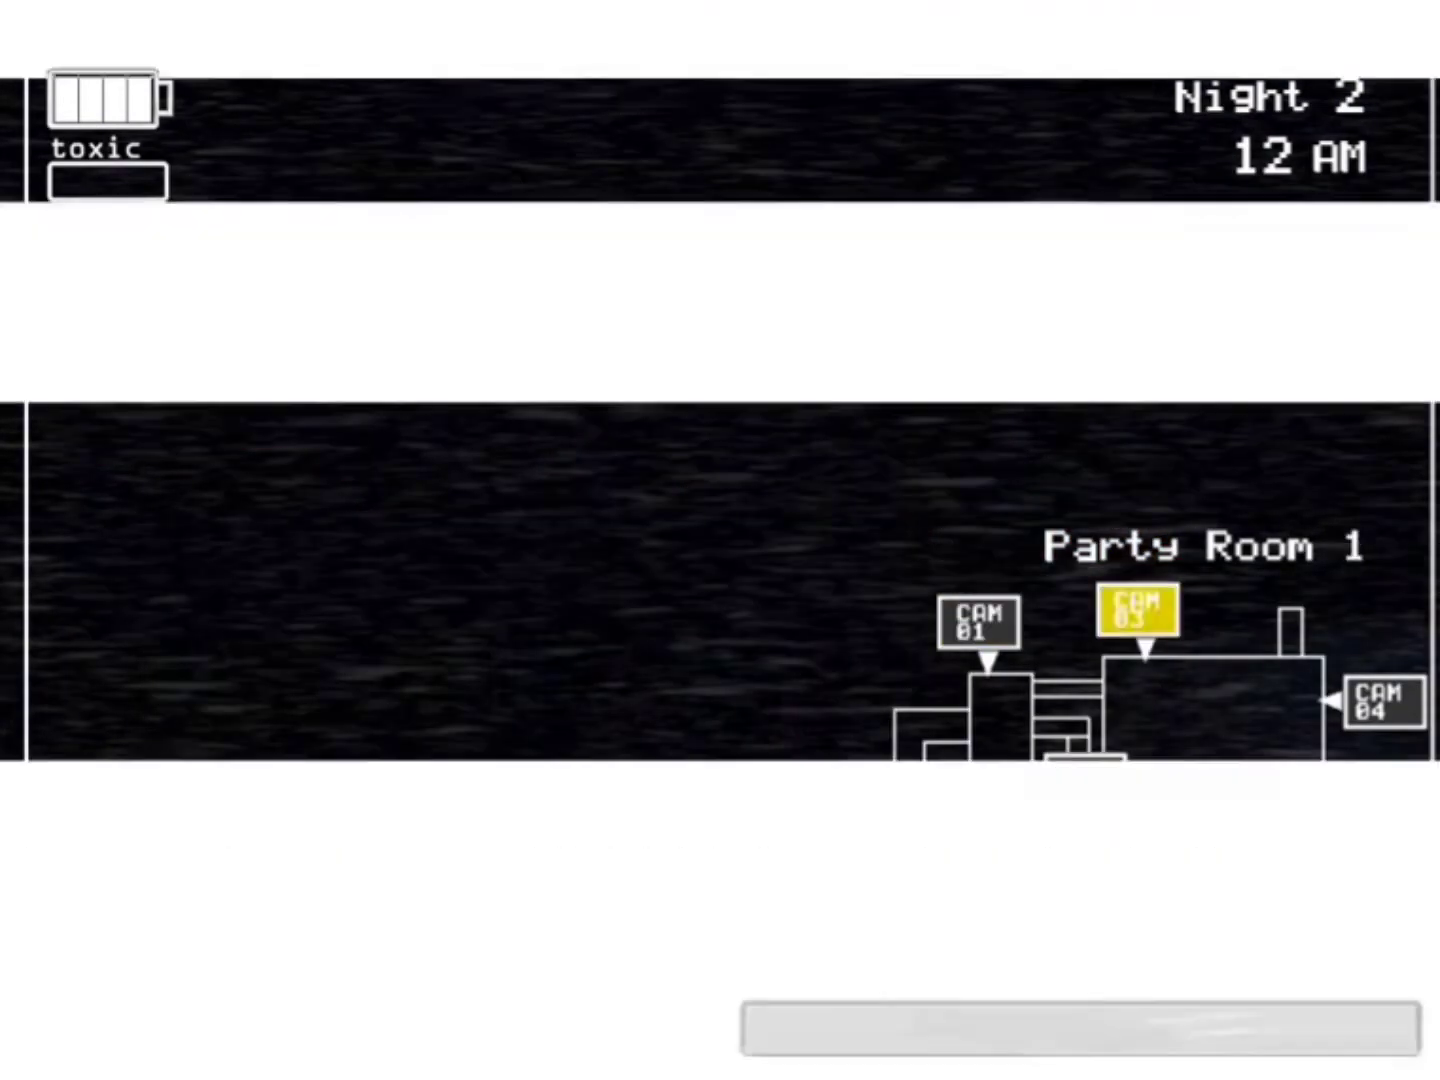
click(978, 621)
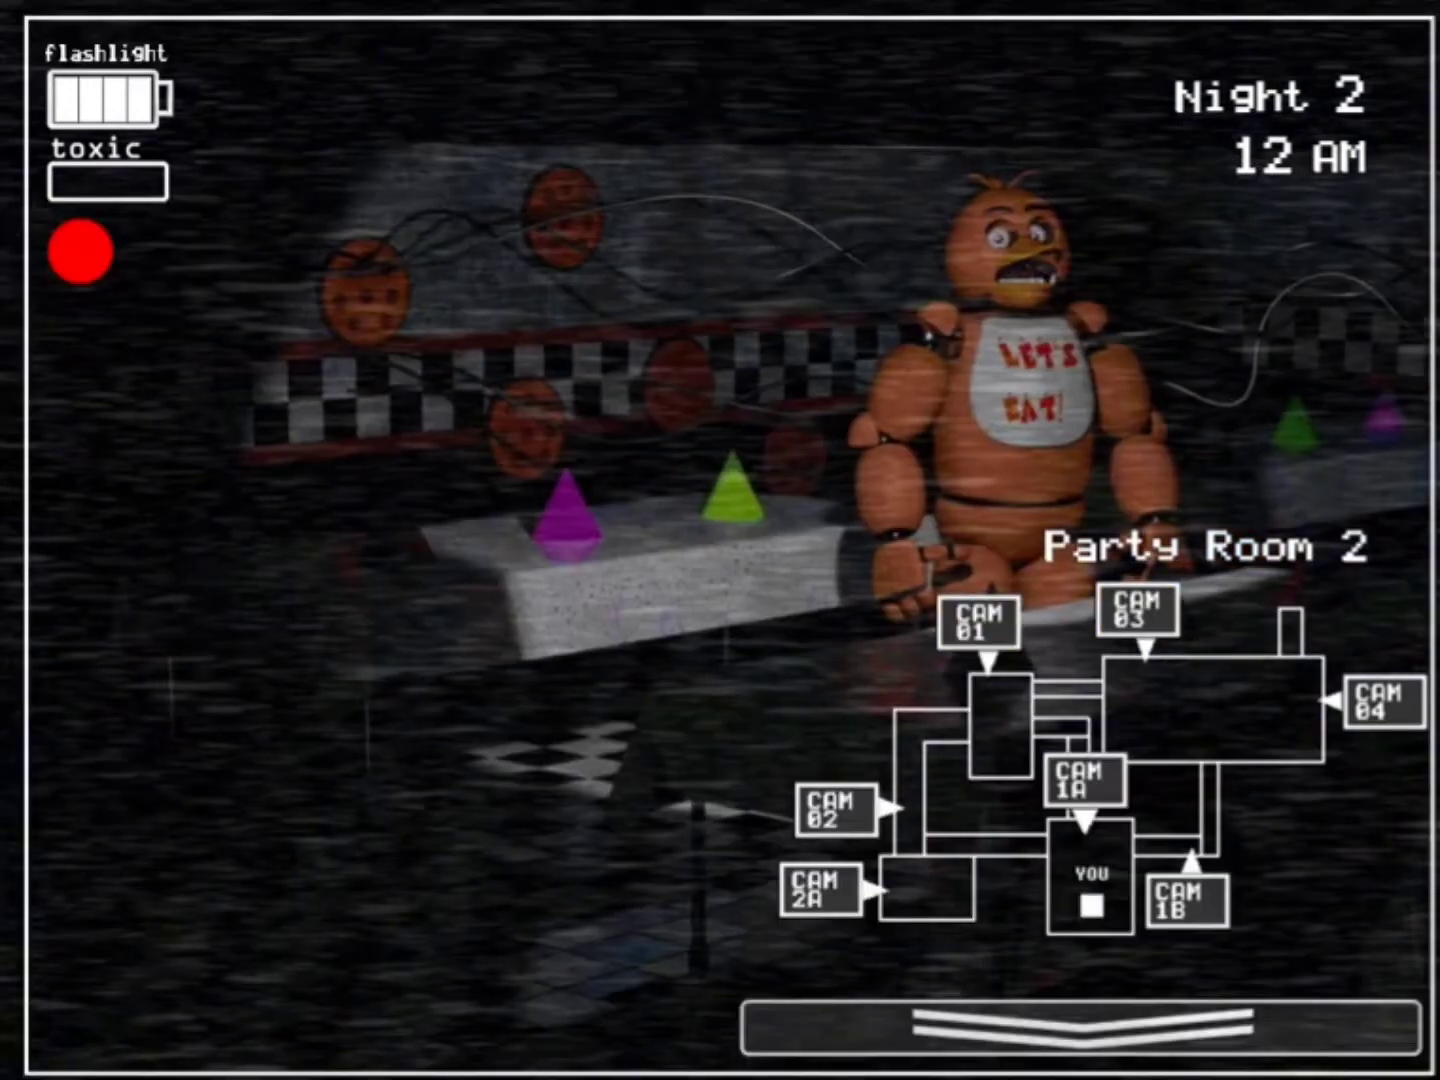
click(1139, 608)
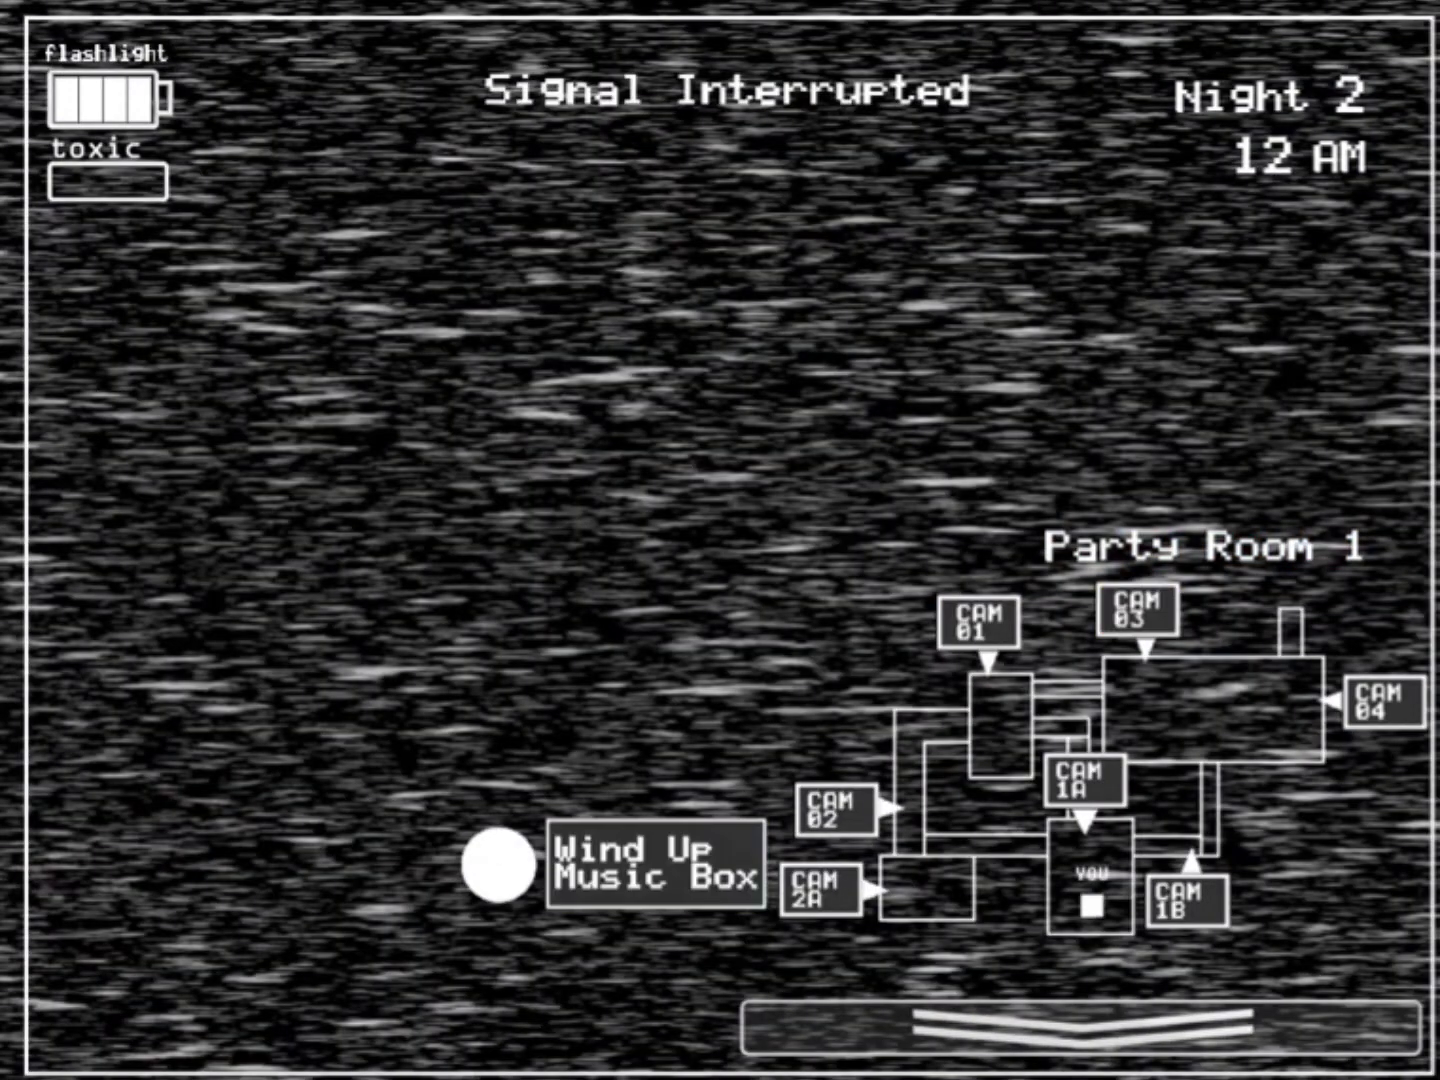
- Glance at the office, then check the Party Room 2, East Hall and Party Room 1 cameras
click(1080, 1026)
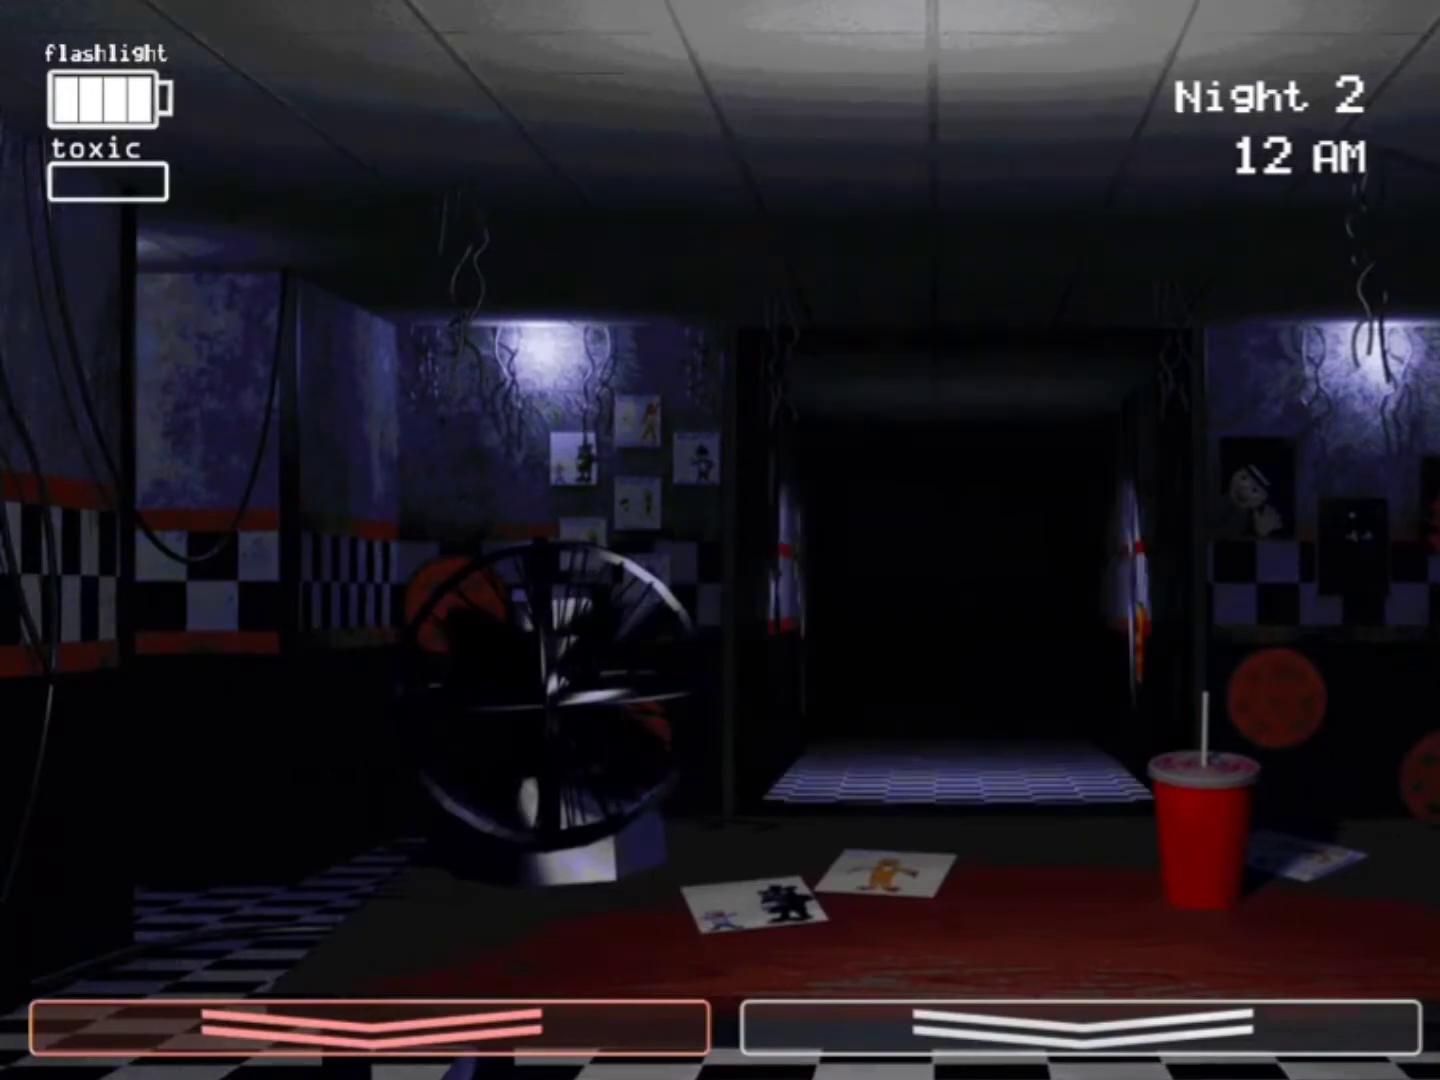
click(1080, 1026)
click(978, 621)
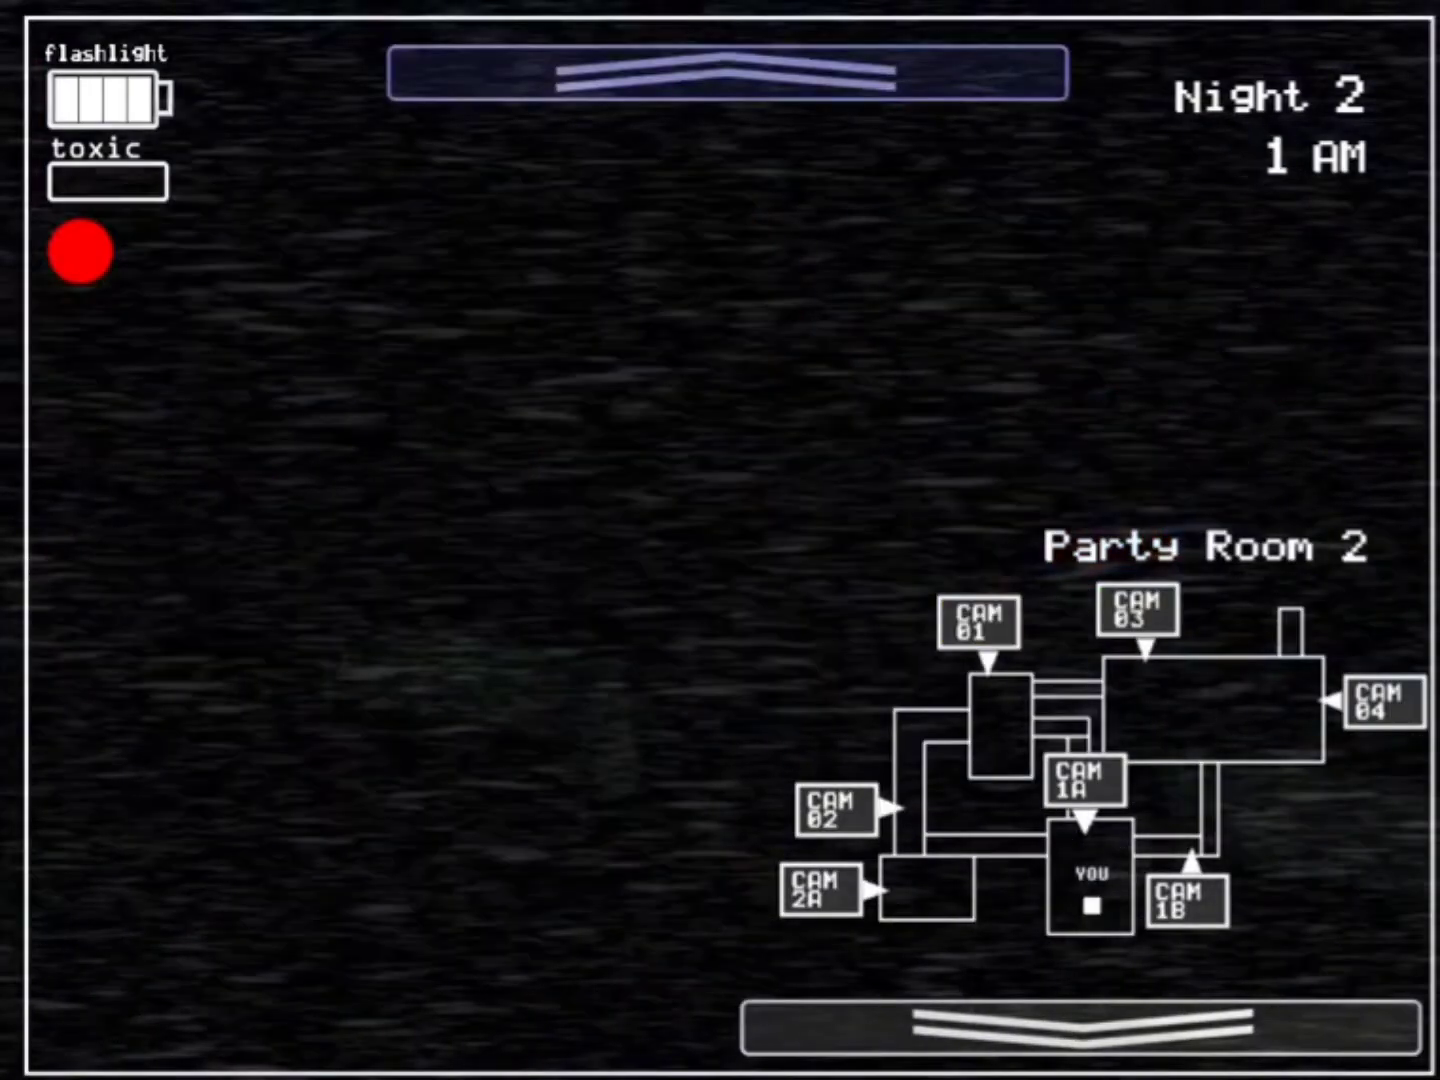
click(1382, 702)
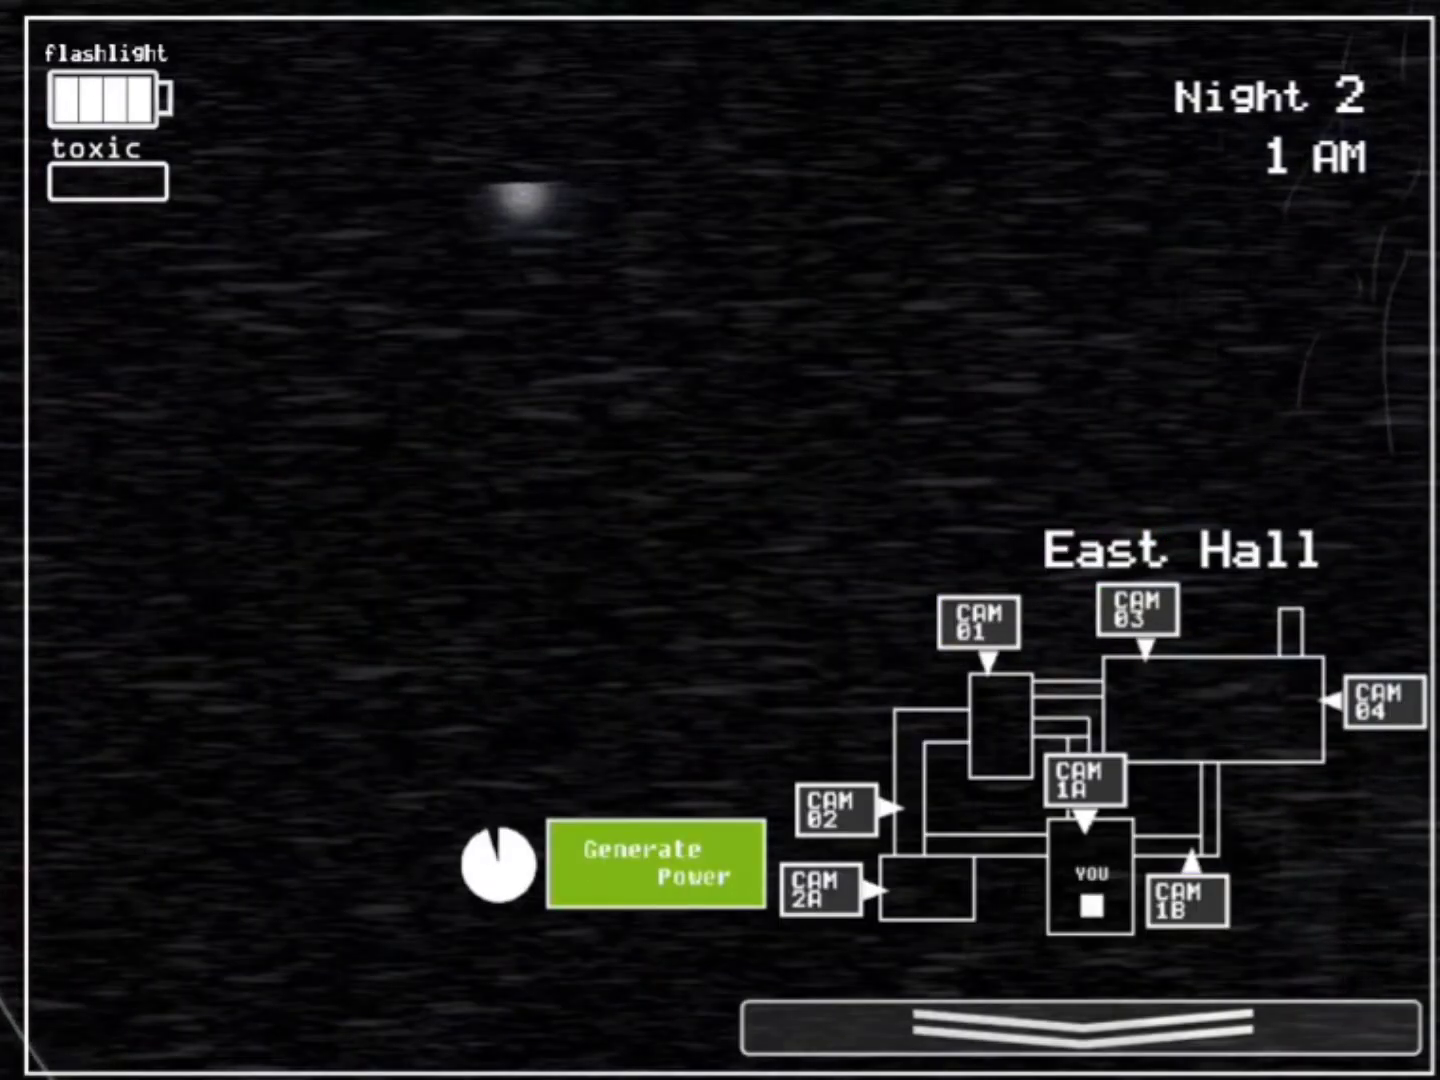
click(1137, 607)
- Lower the monitor and wear the Freddy mask until the animatronic leaves, then remove it
click(1080, 1027)
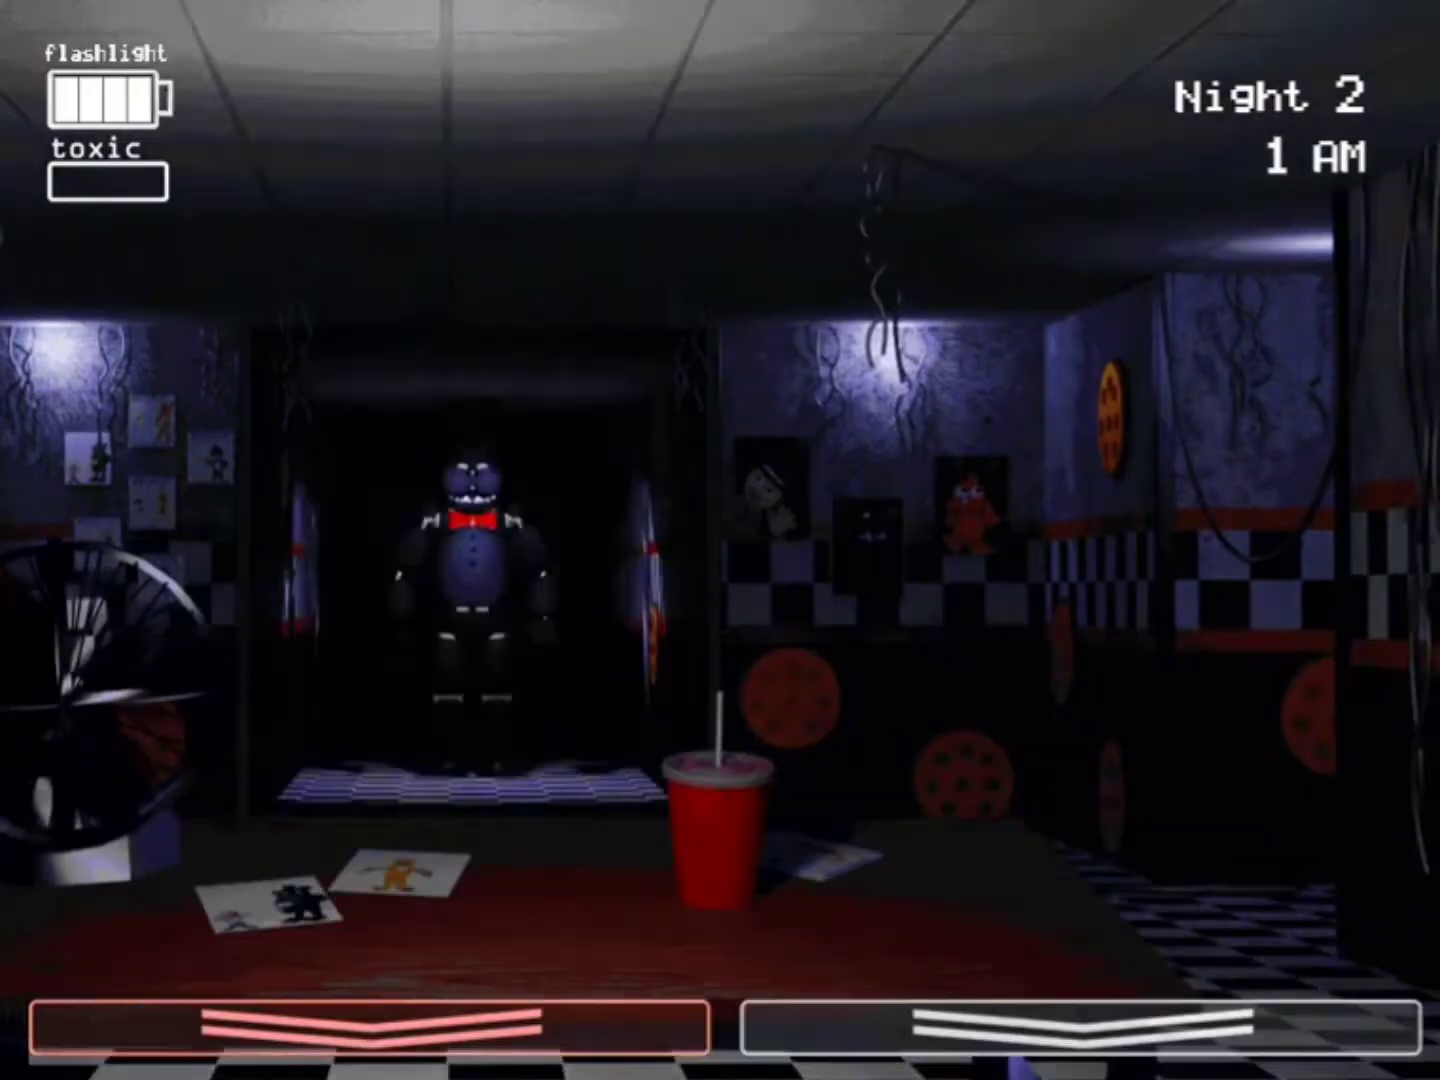
click(371, 1027)
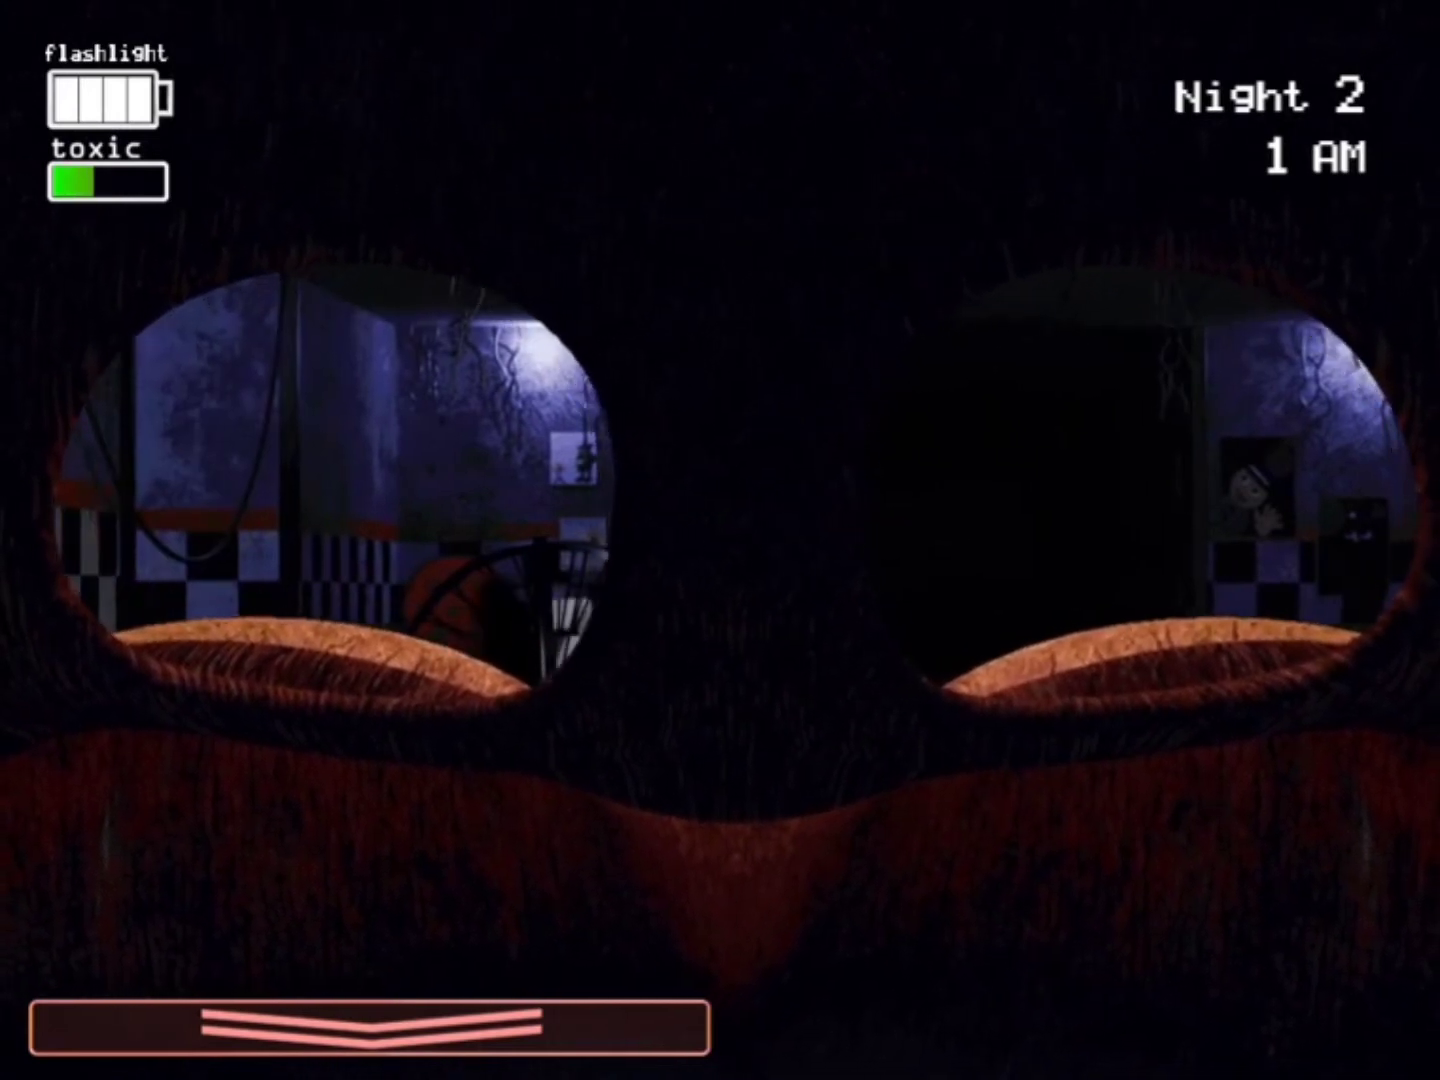
key(ctrl)
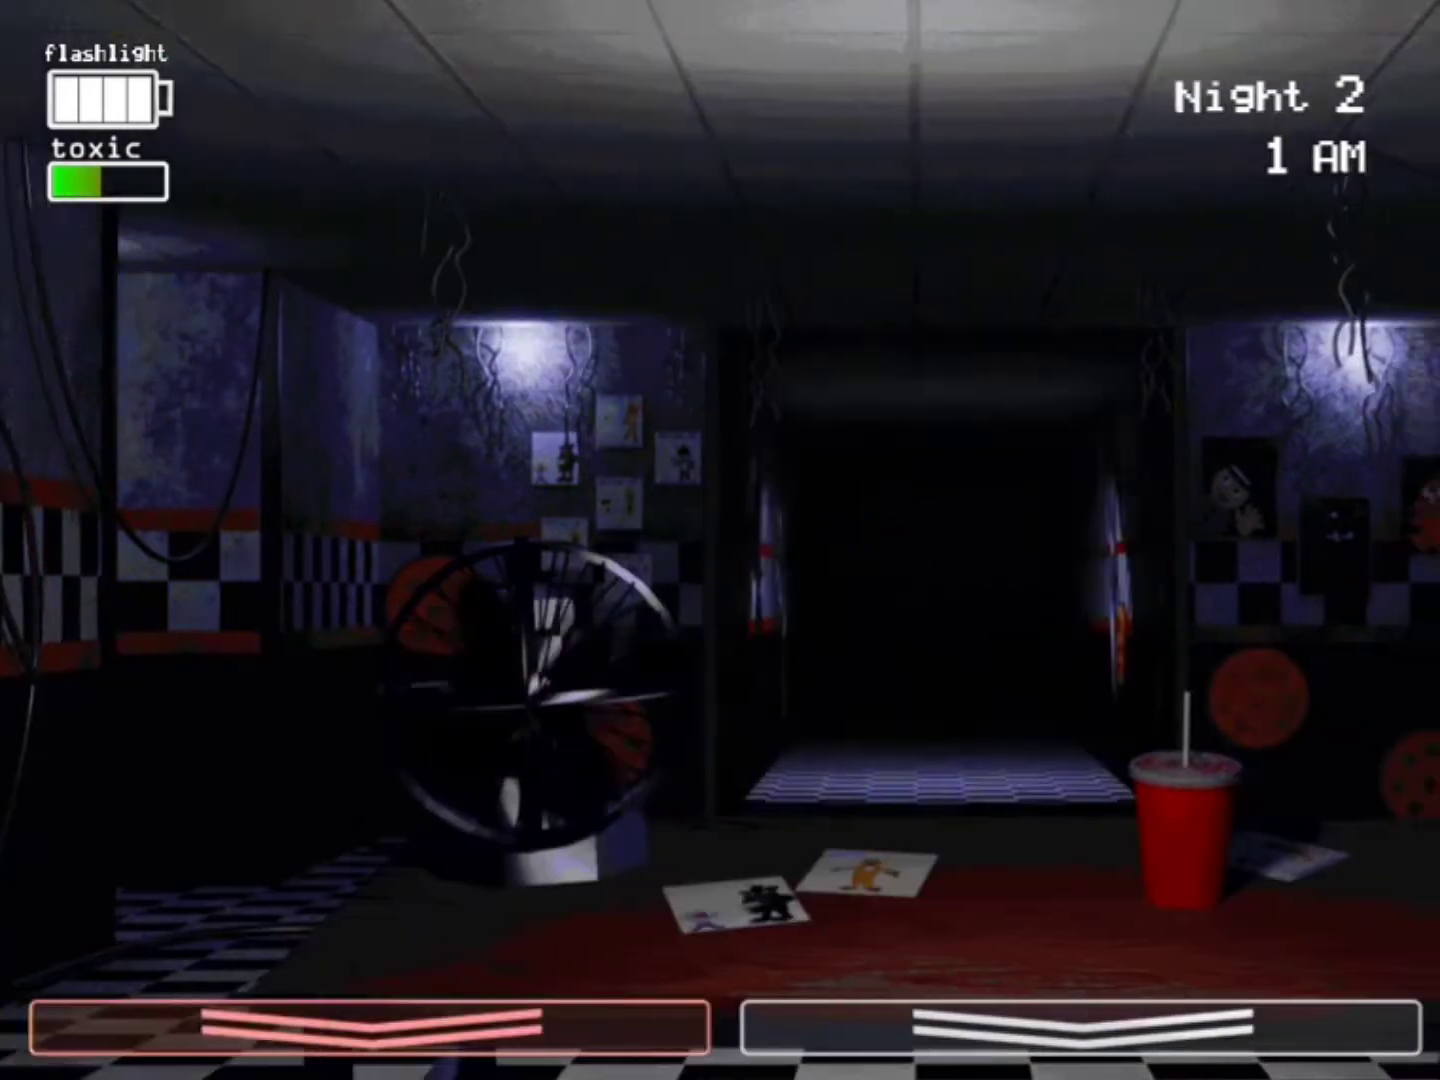
- Peek at Party Room 2, then wind the Party Room 1 music box on CAM 03
click(1080, 1024)
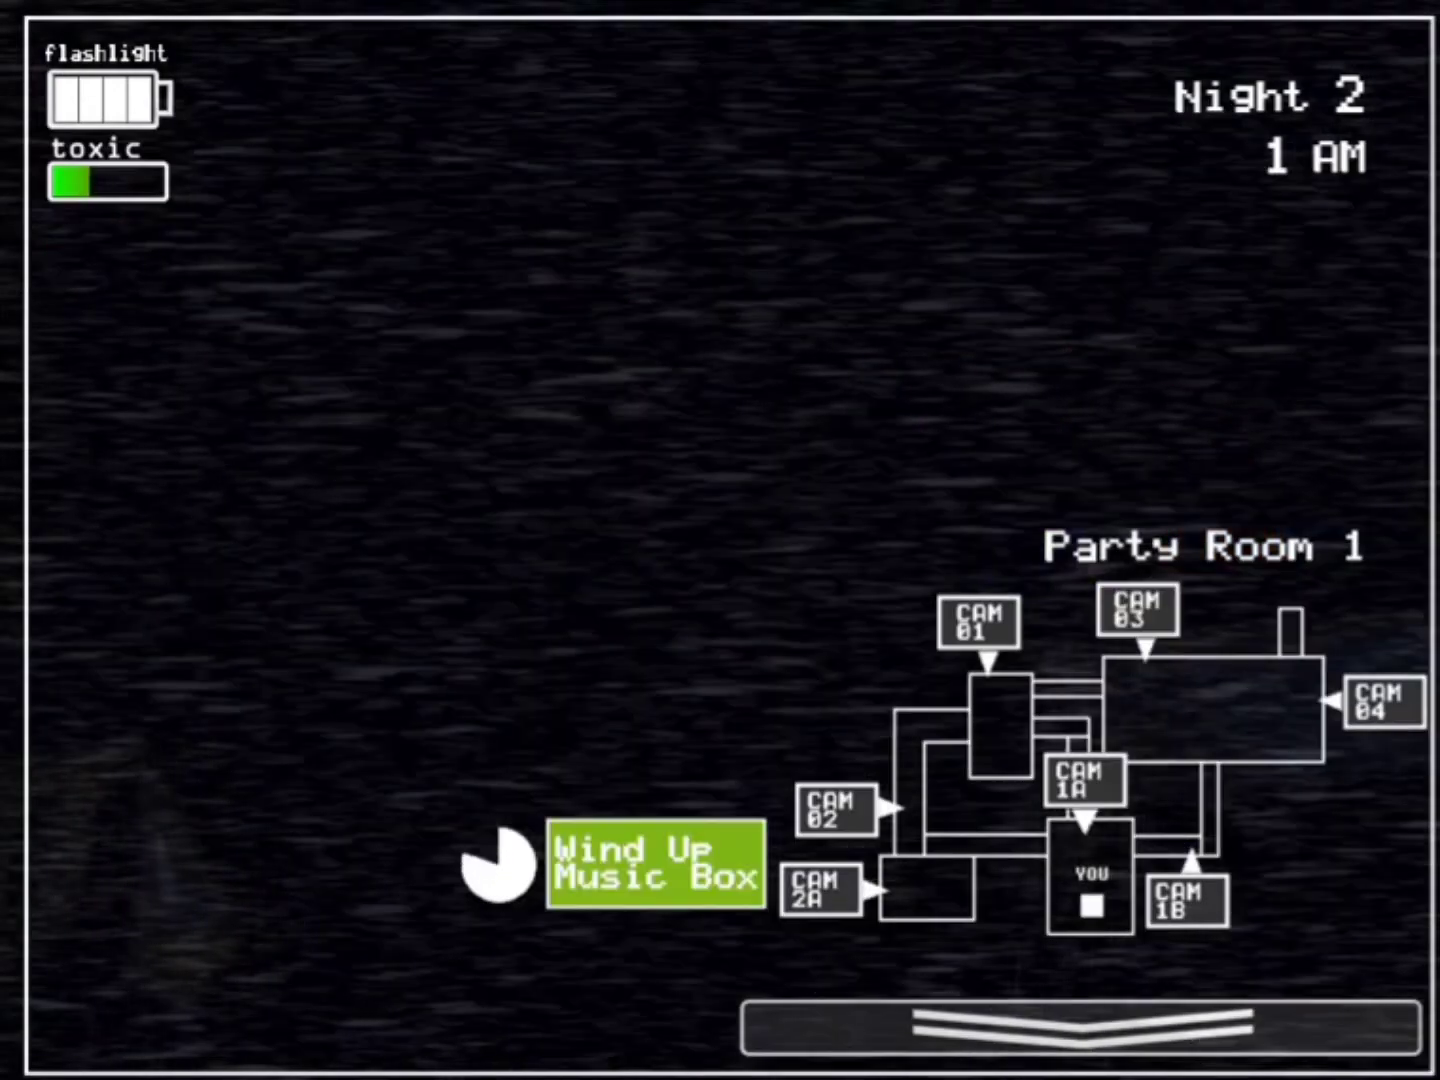
click(979, 621)
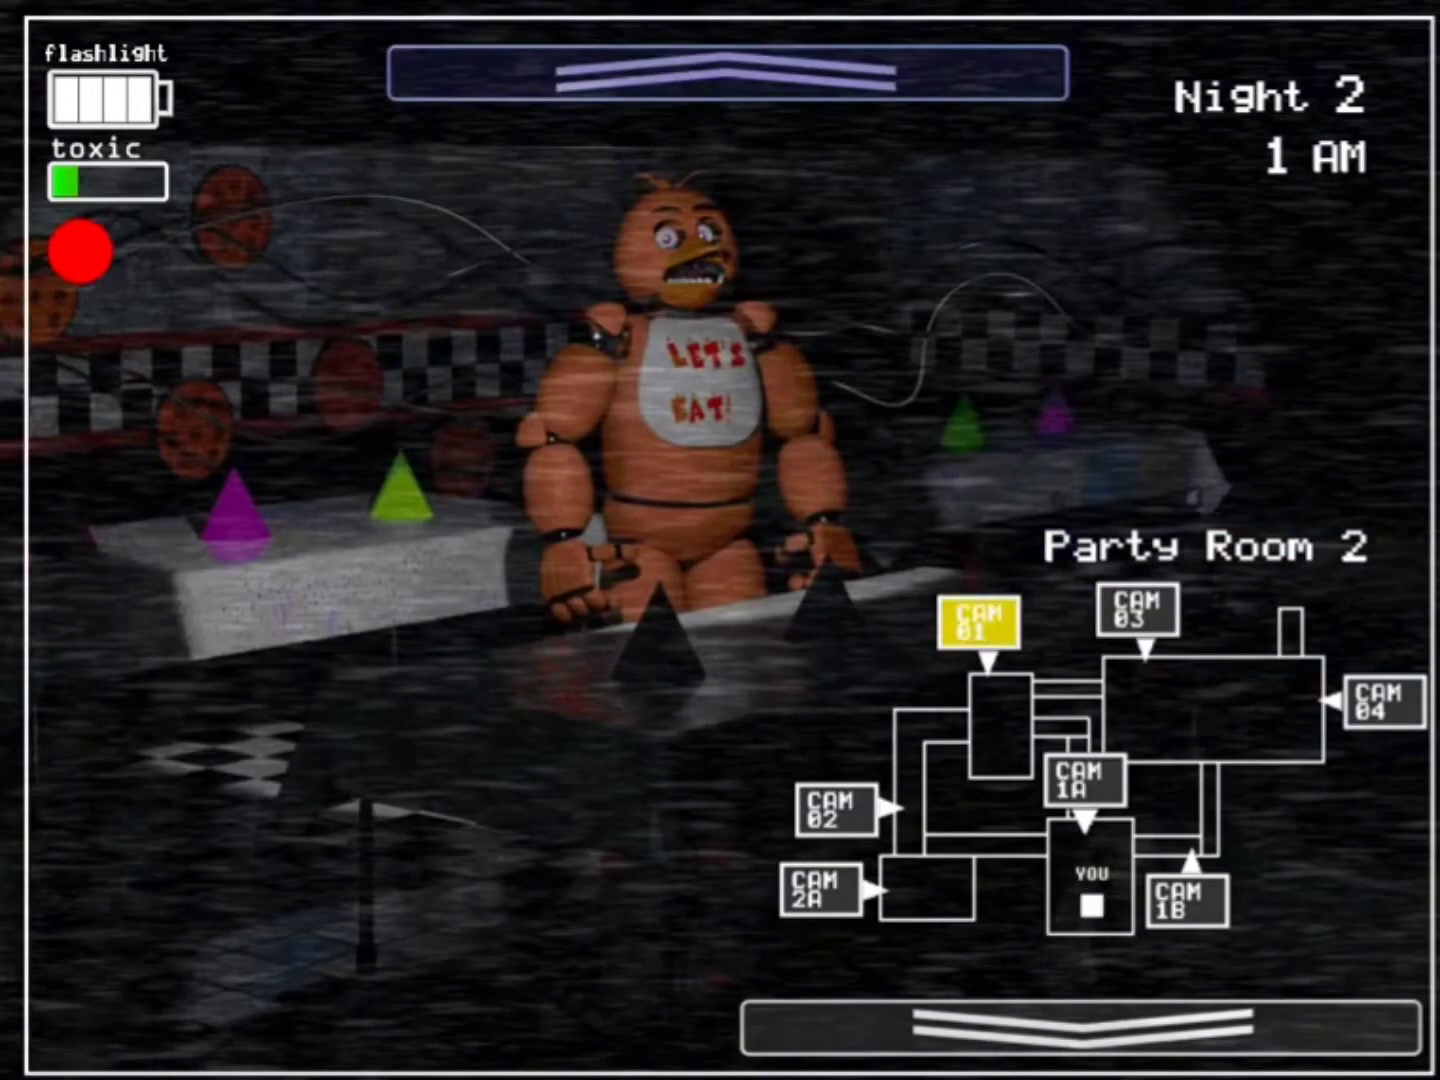
click(1136, 610)
click(656, 864)
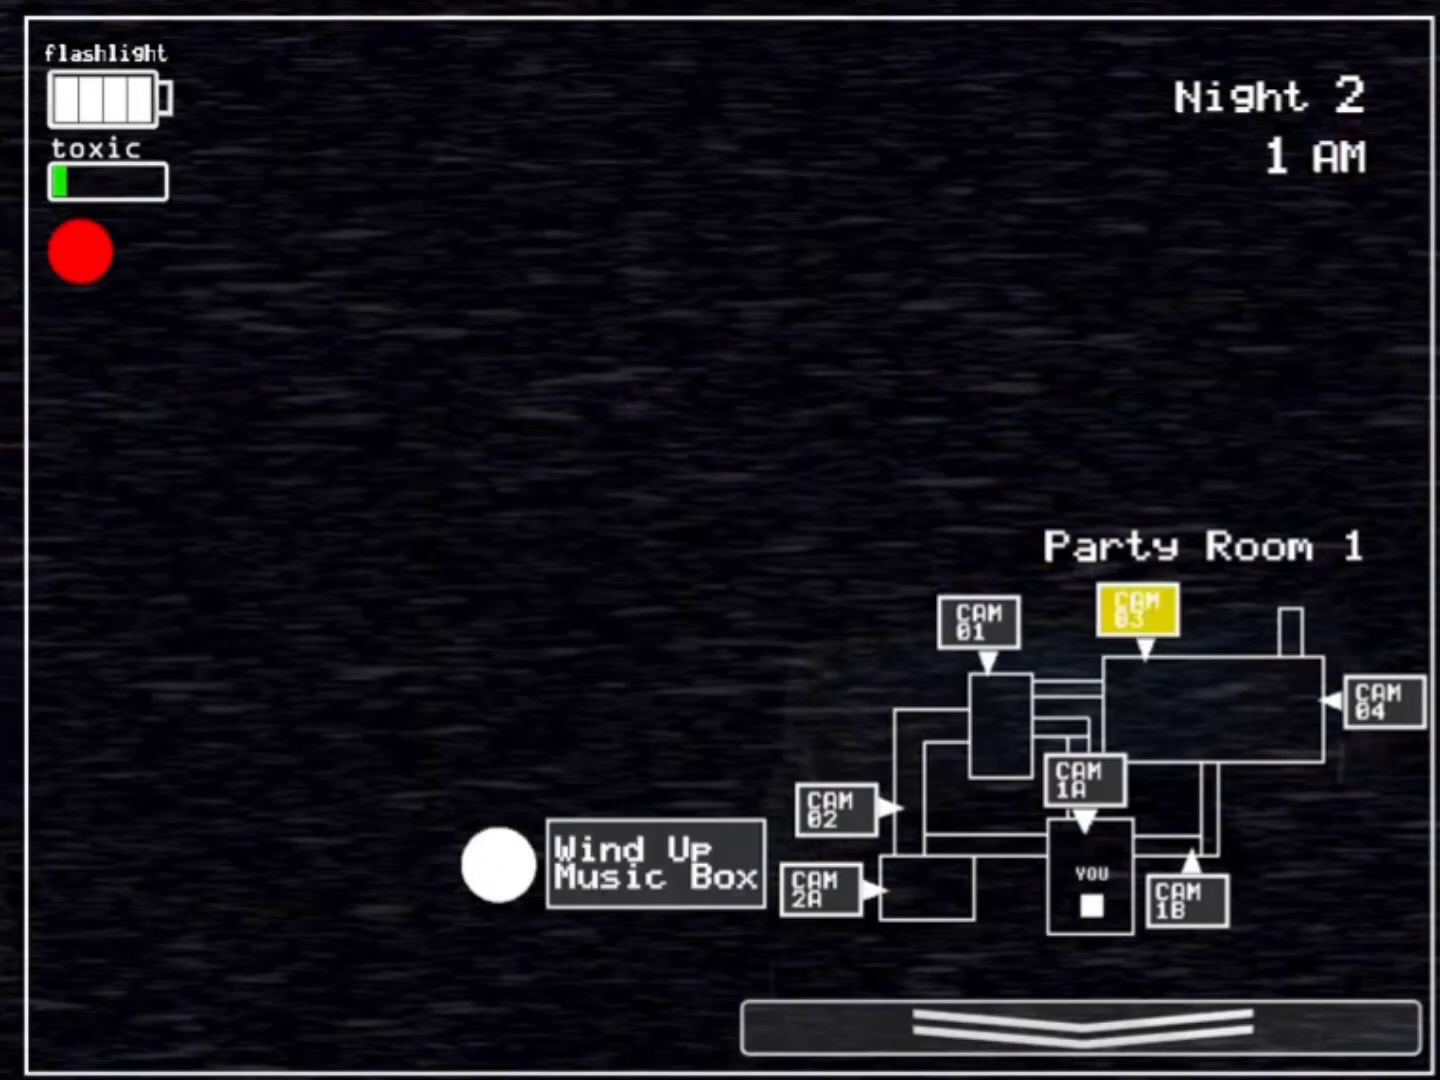
- Generate power on CAM 1B, recheck Party Rooms 1 and 2, and glance at the office
click(1187, 900)
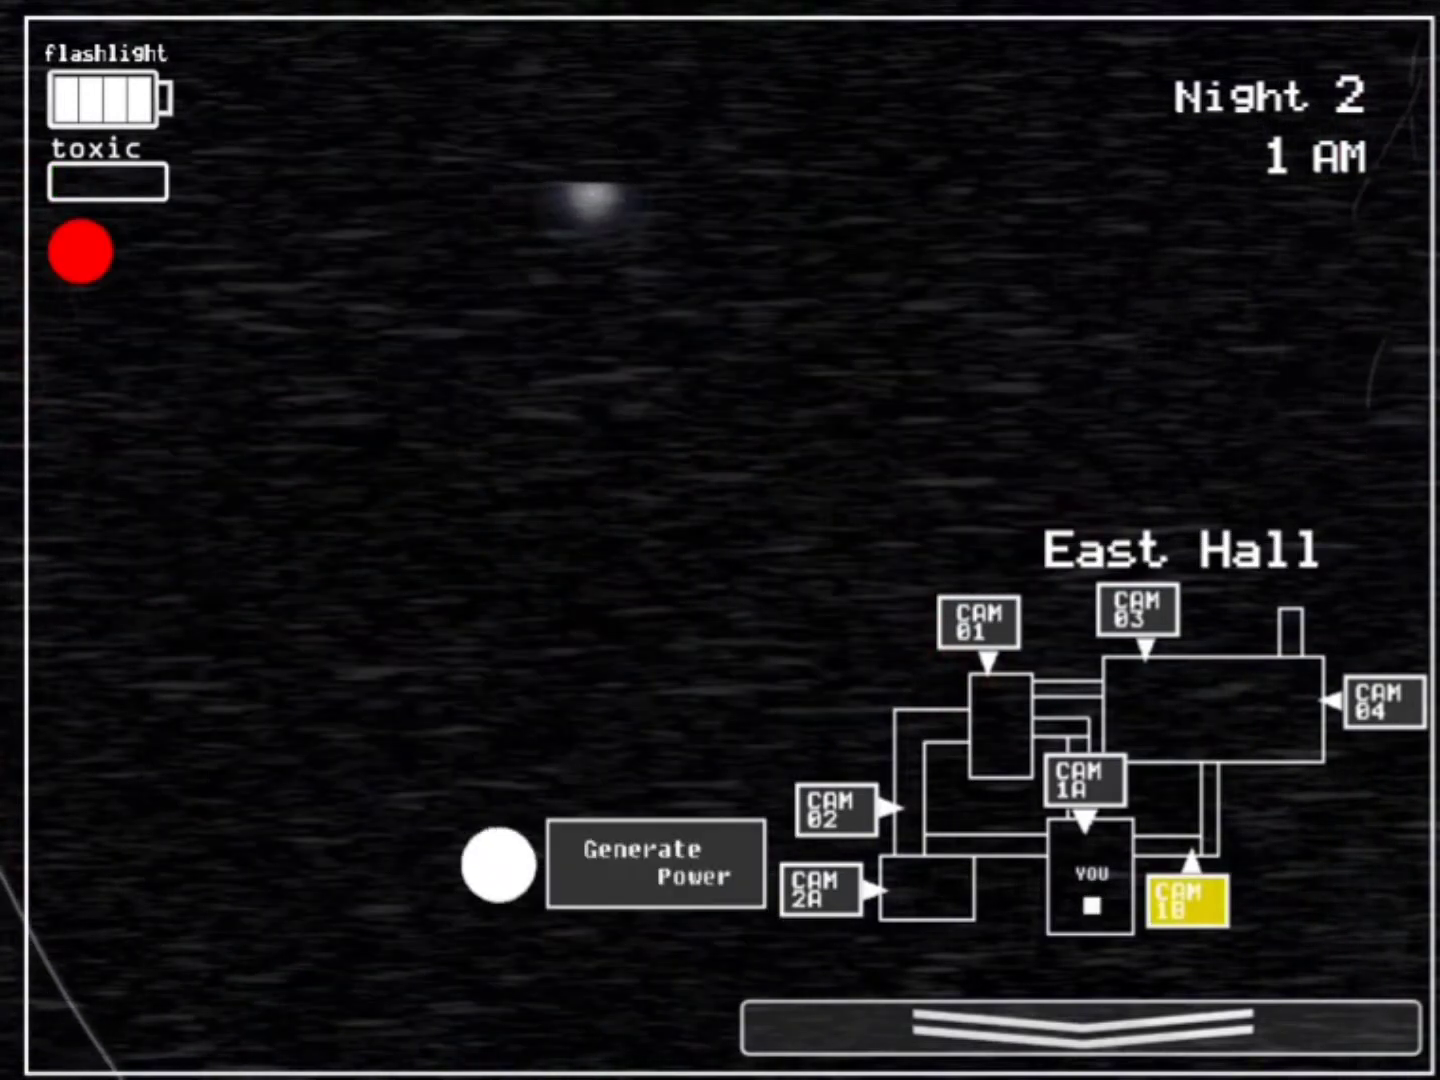
click(1136, 610)
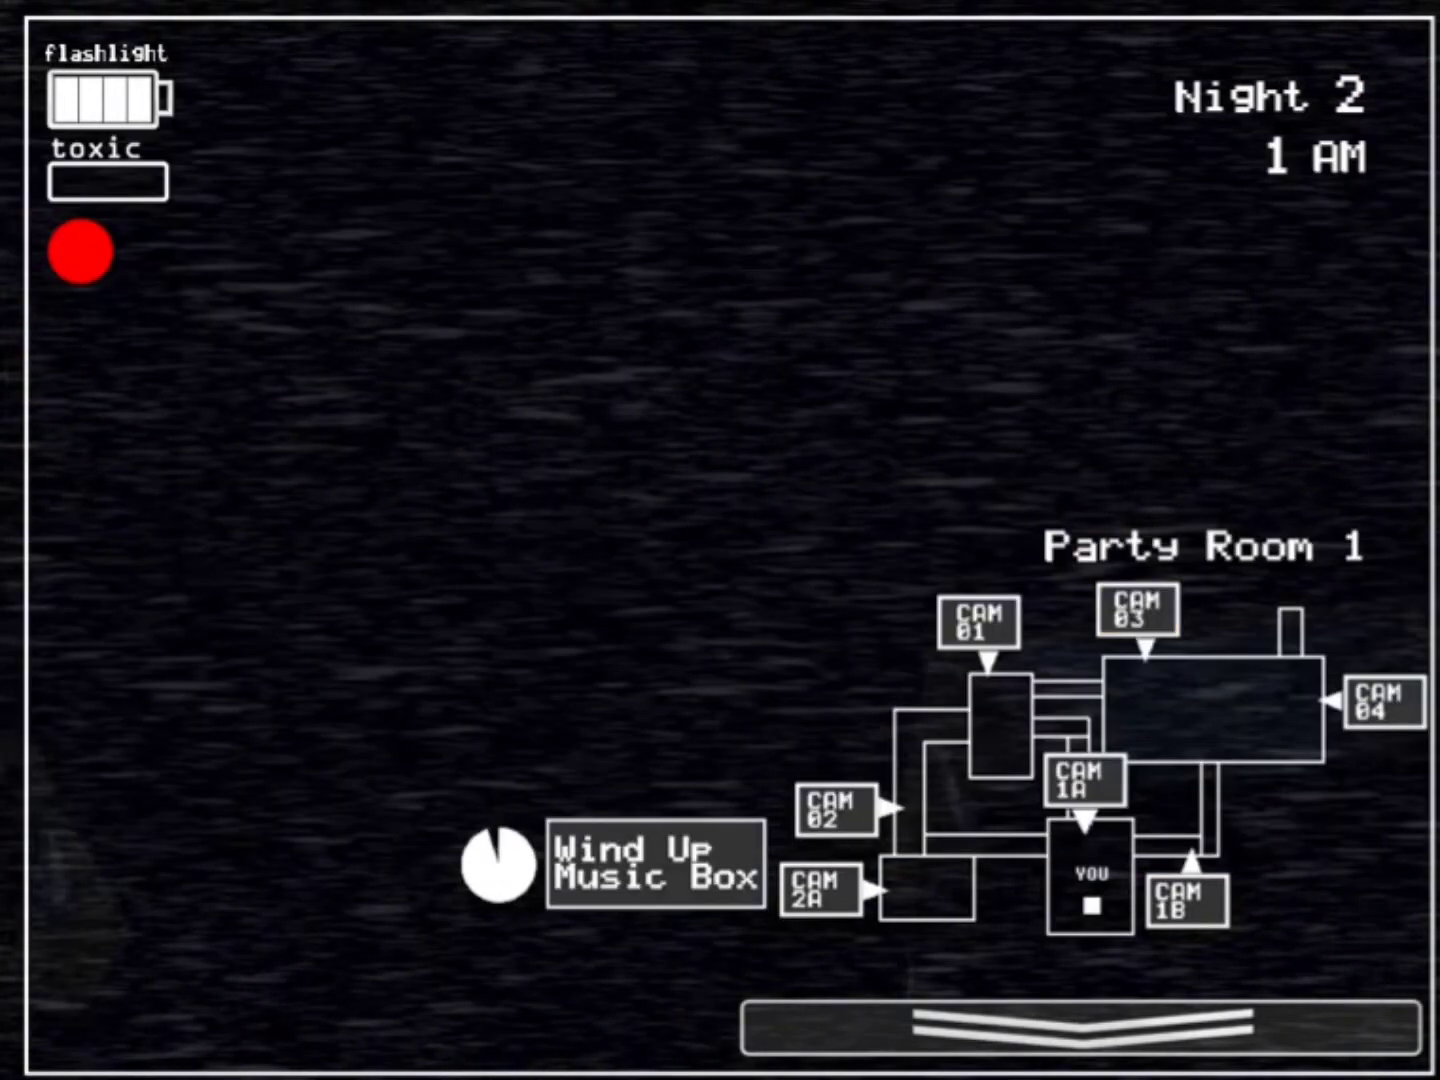
click(979, 621)
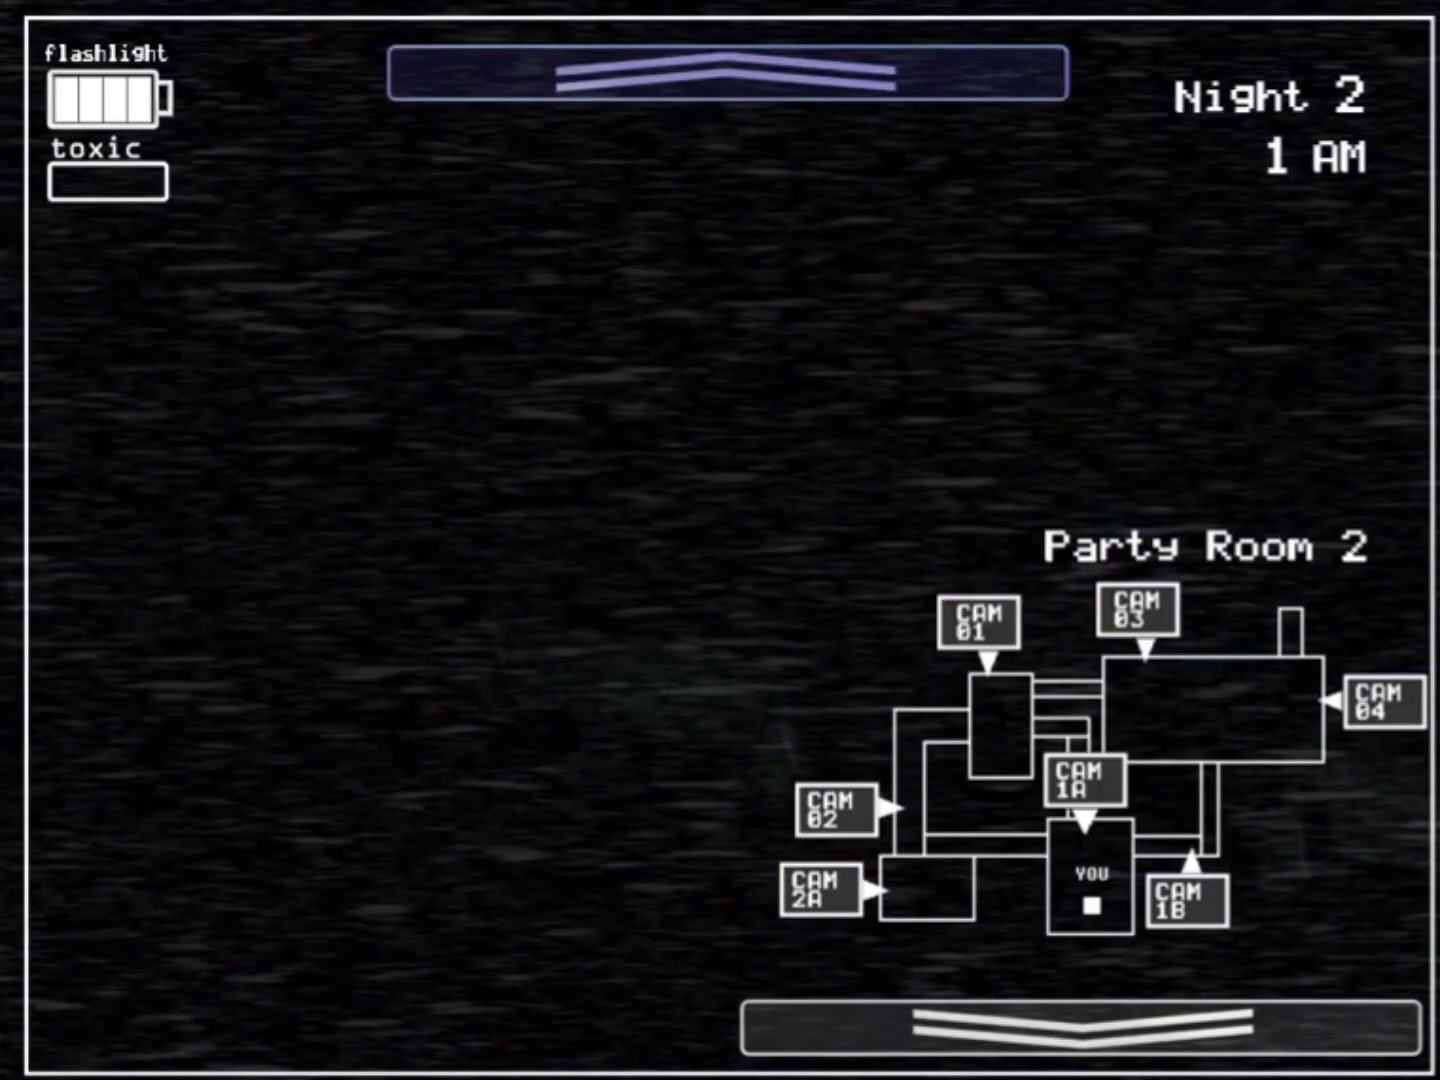
click(1187, 900)
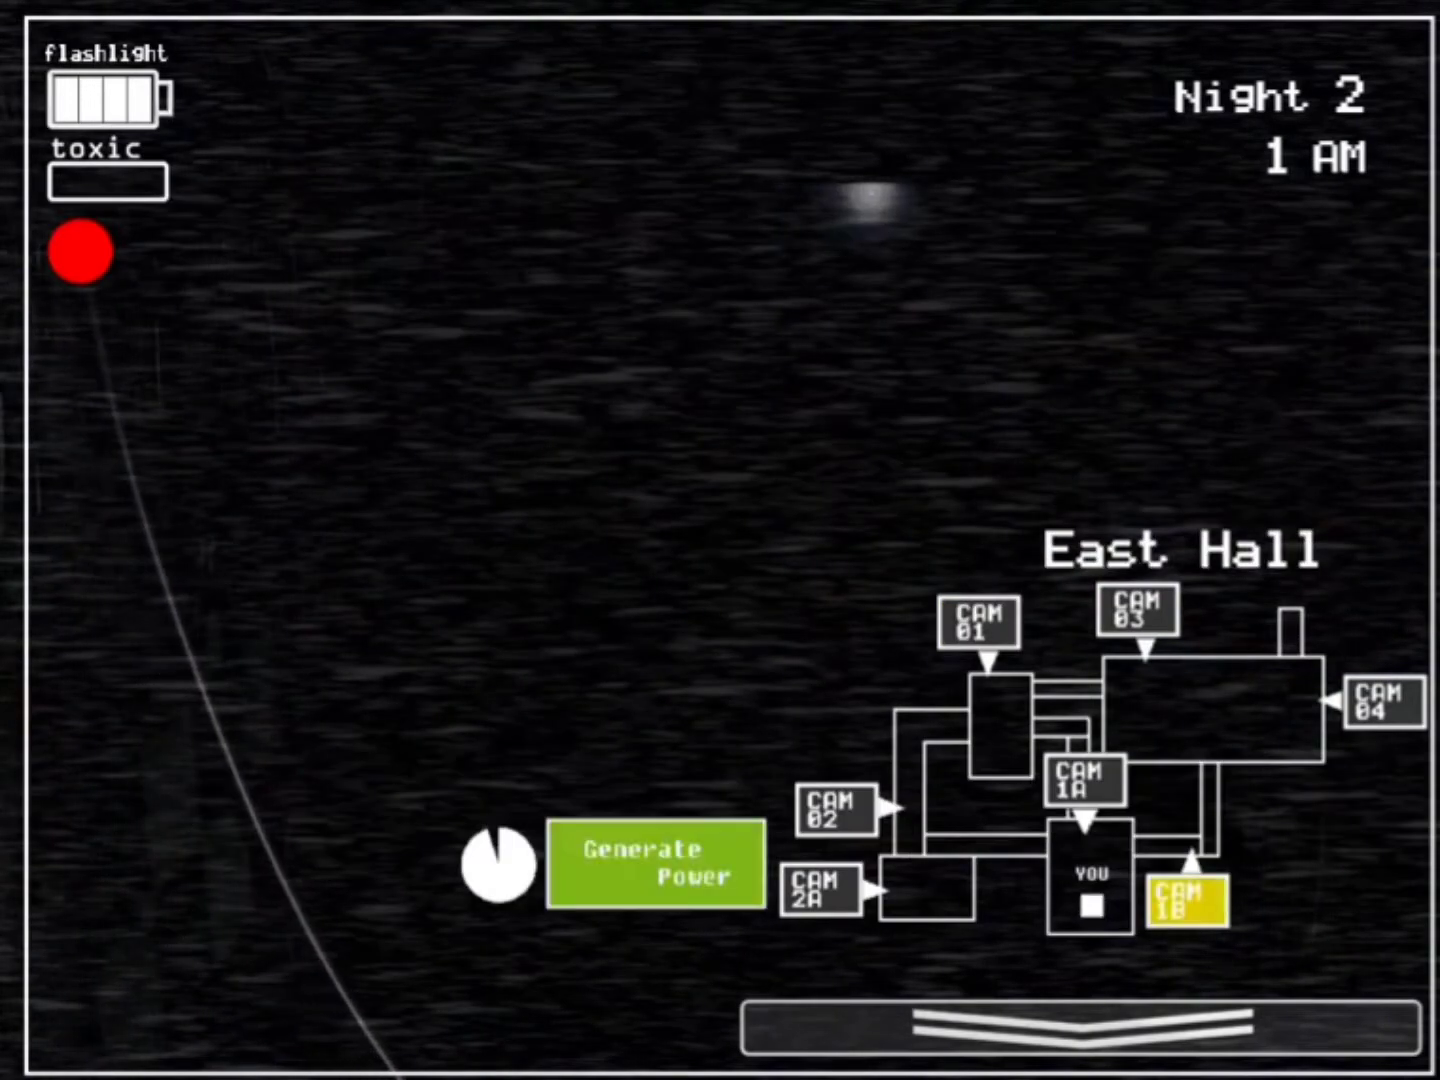
click(1080, 1026)
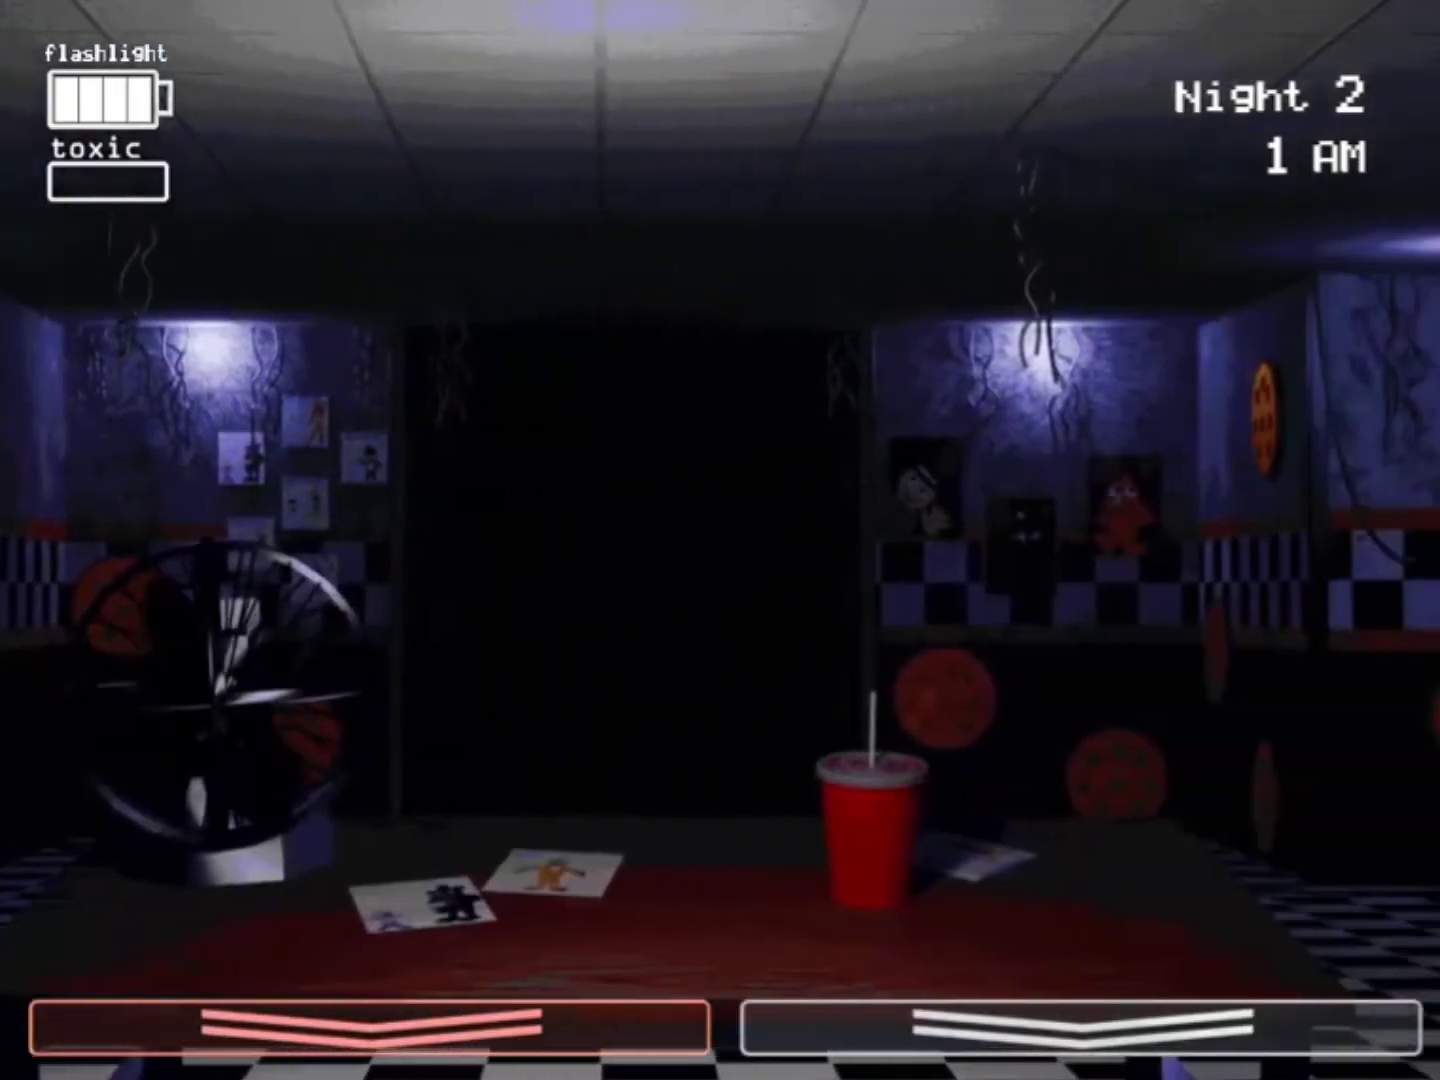
click(1080, 1026)
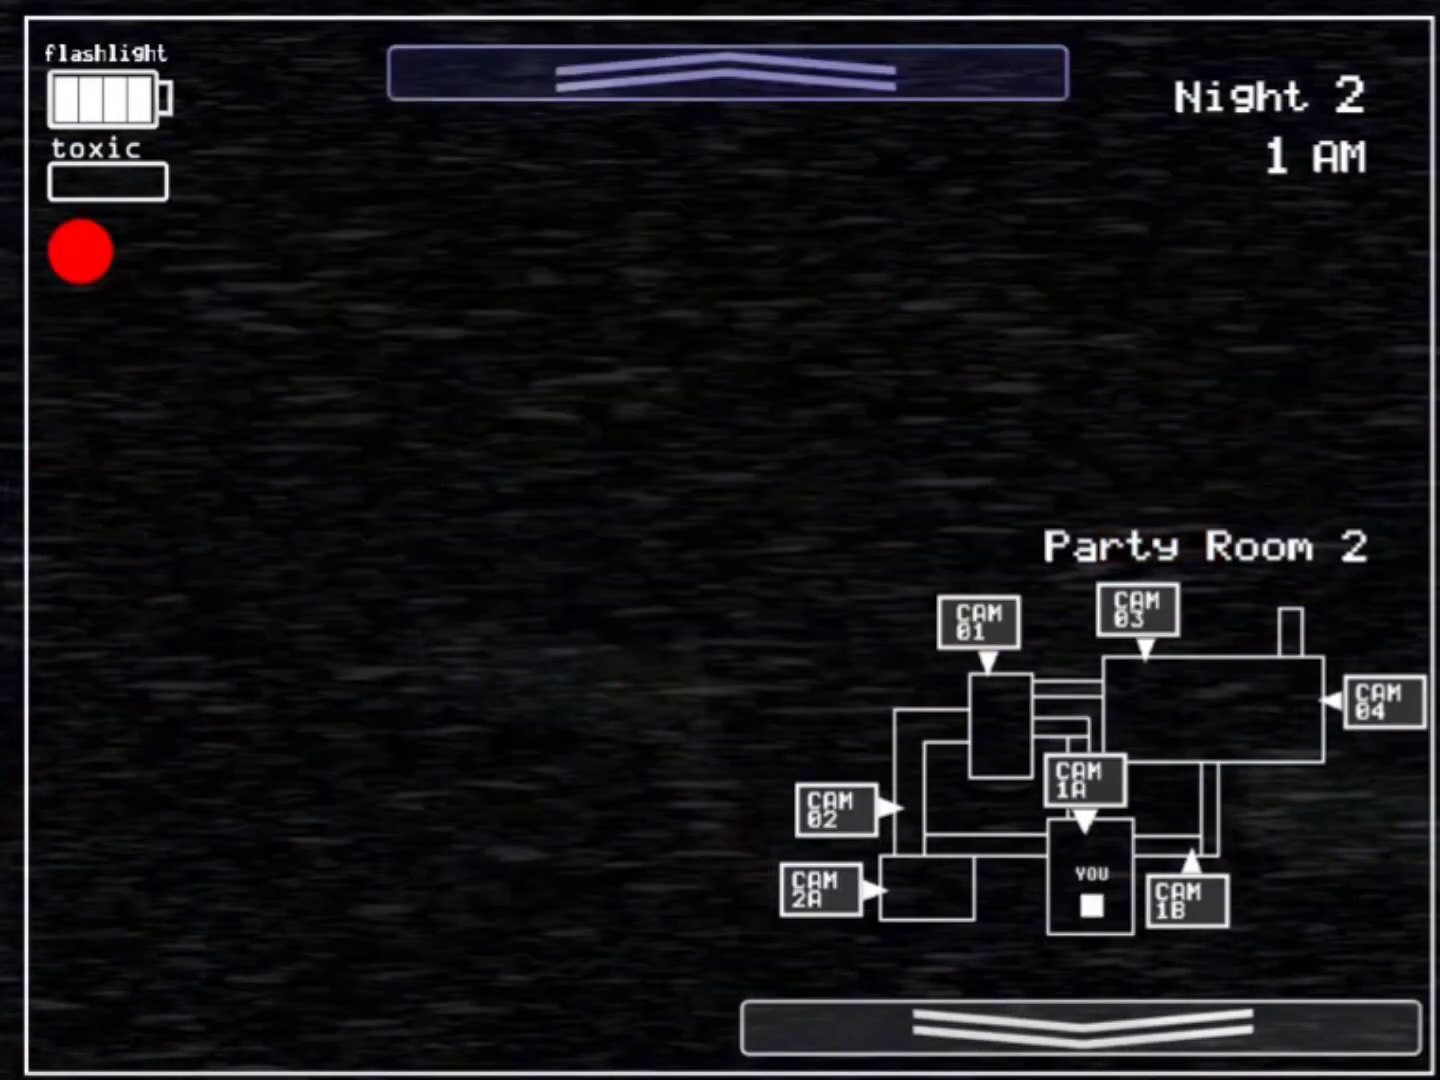
- Check Show Stage and Party Room 1, glance at the office, then visit East Hall
click(1381, 702)
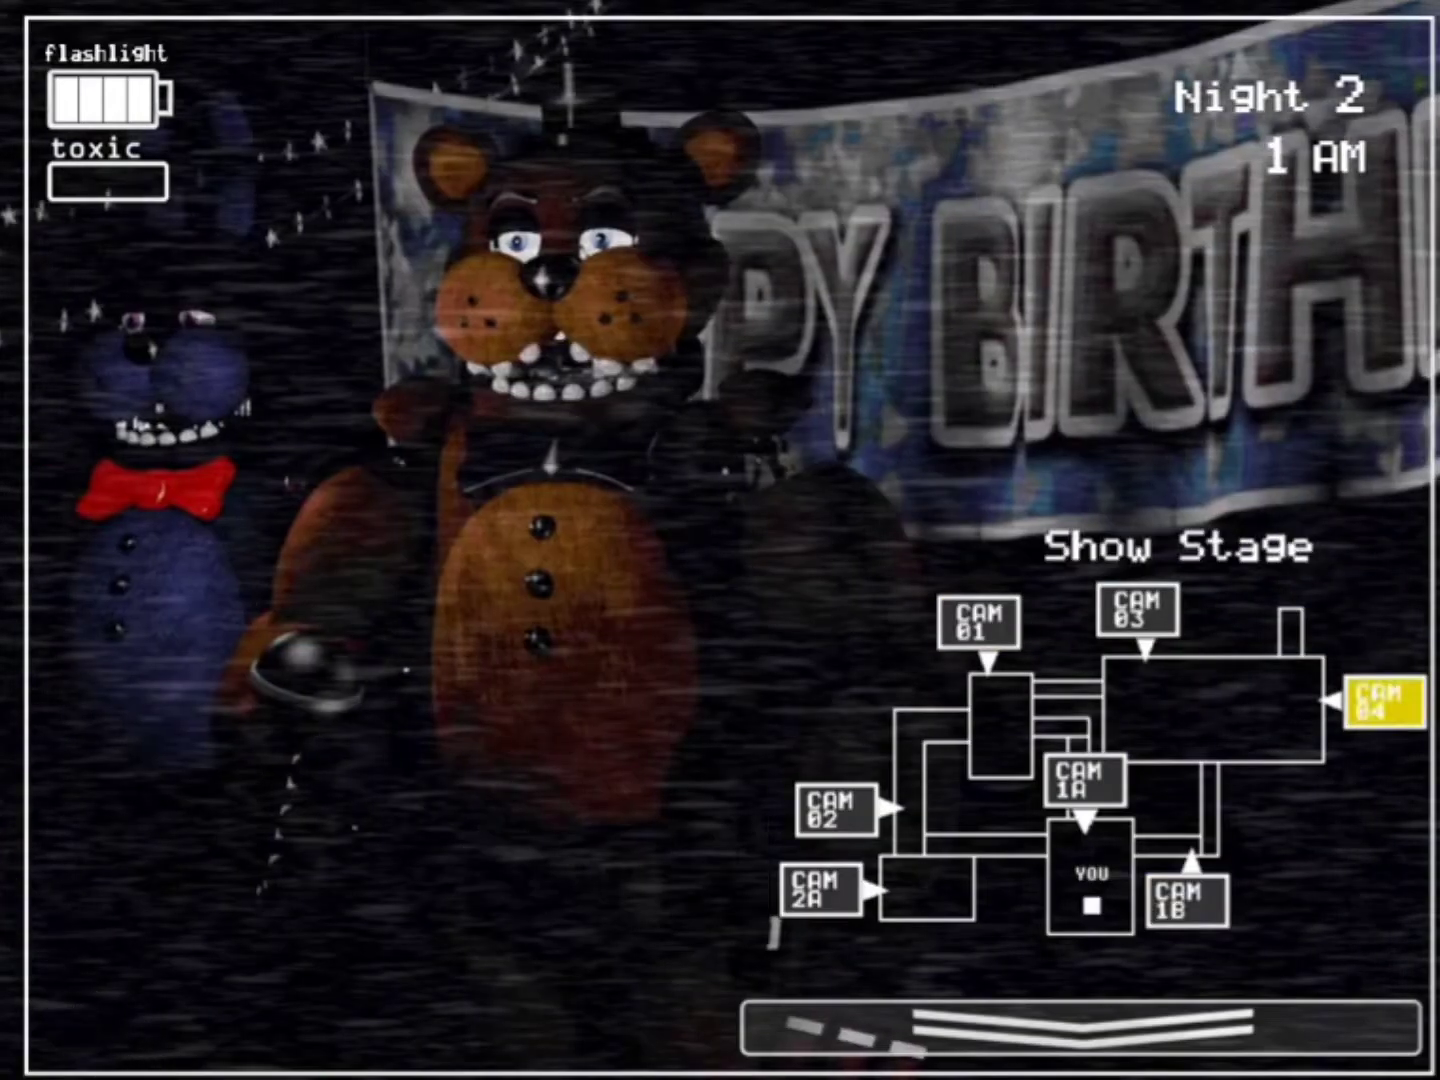
click(1137, 609)
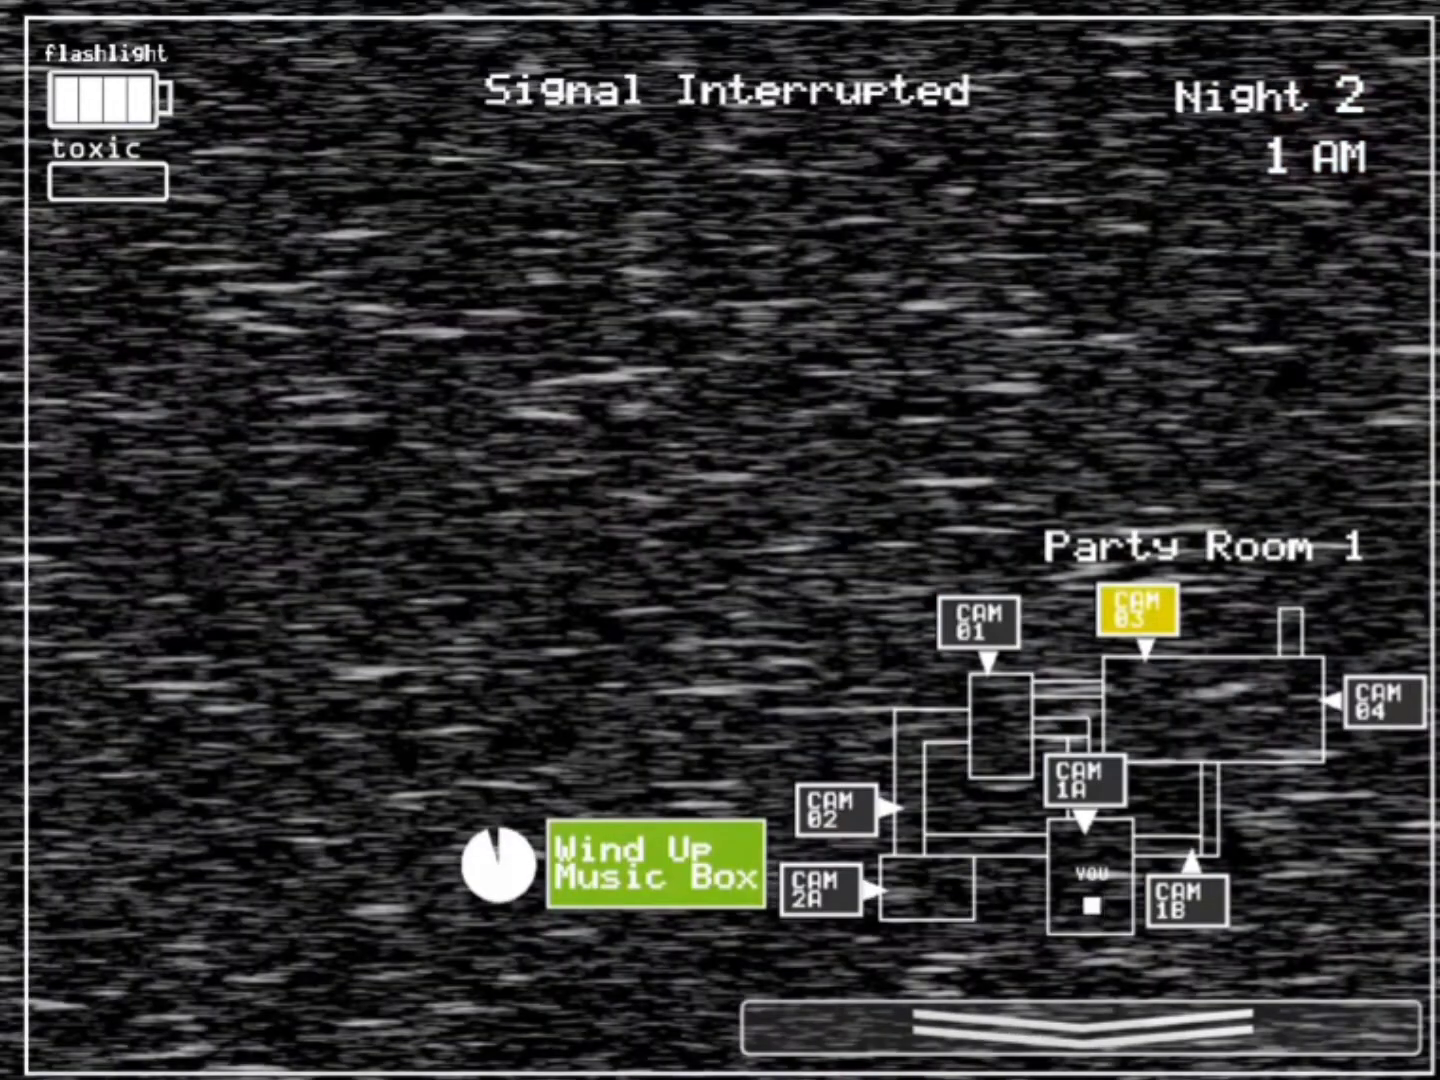
click(1080, 1027)
click(1080, 1026)
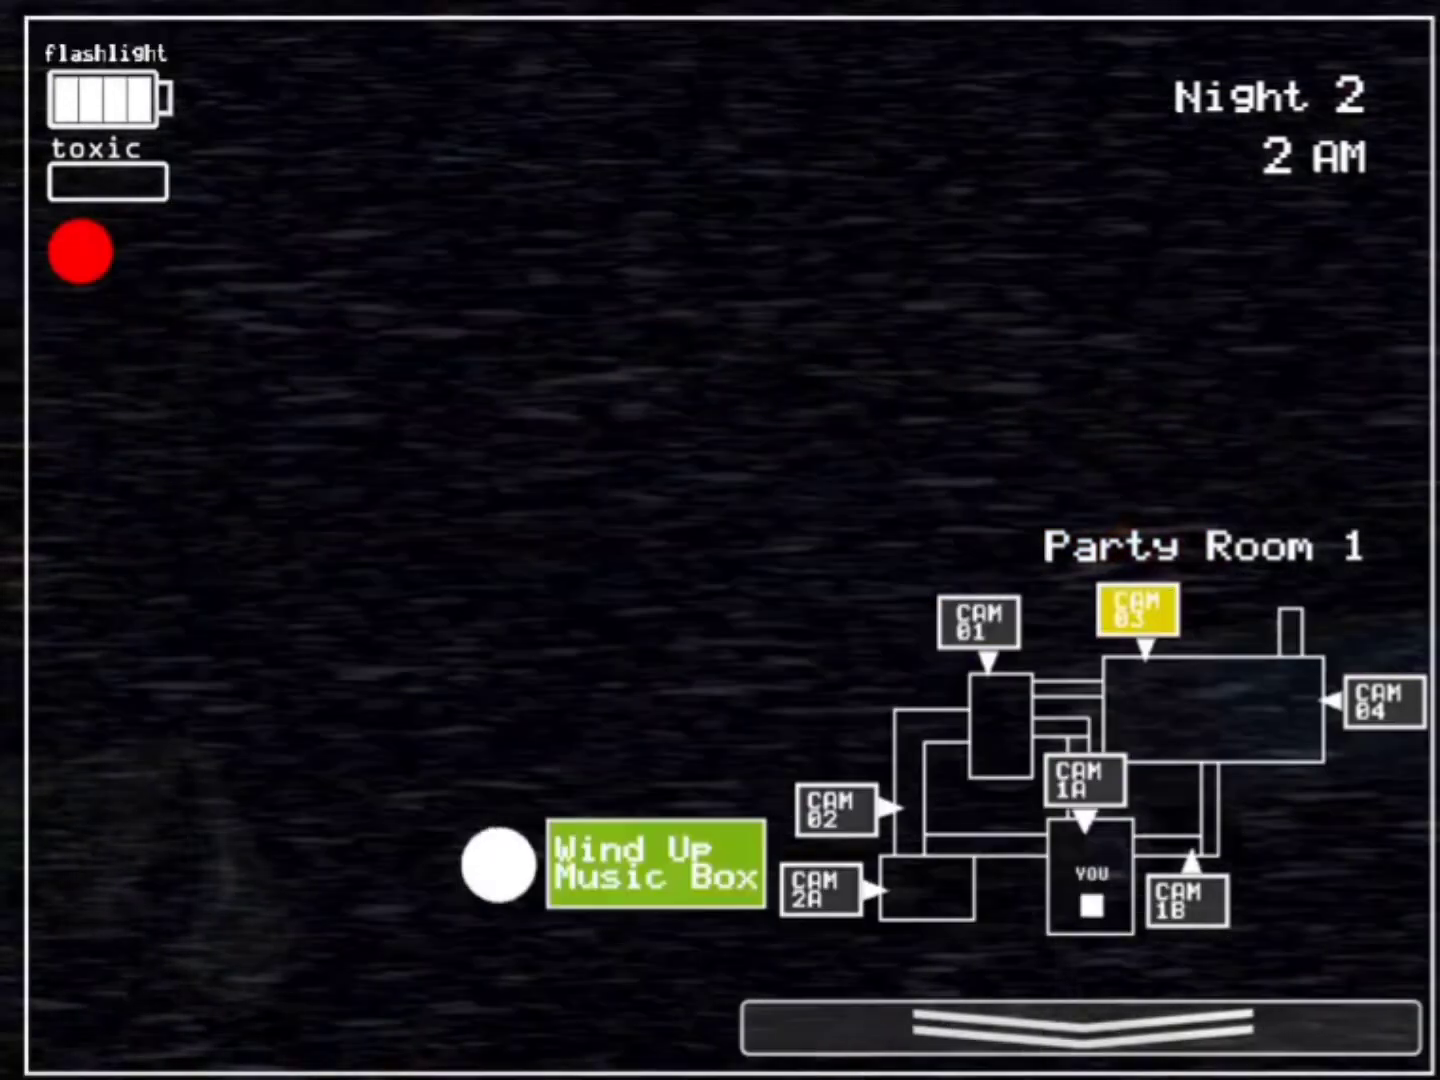
click(1187, 901)
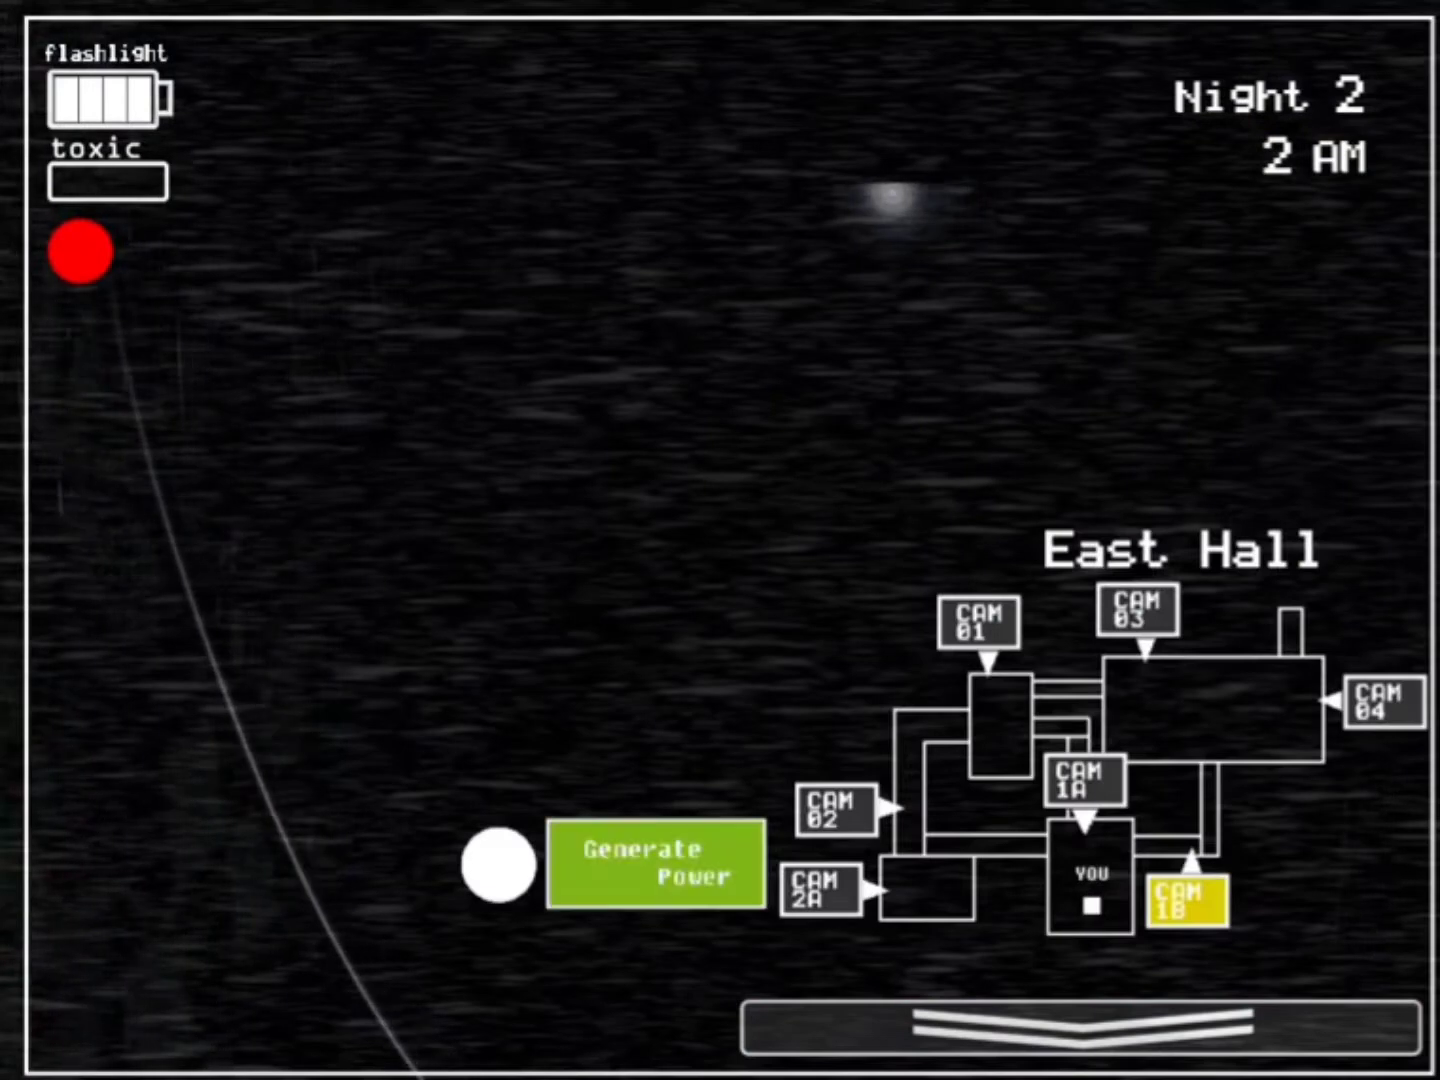
click(1137, 610)
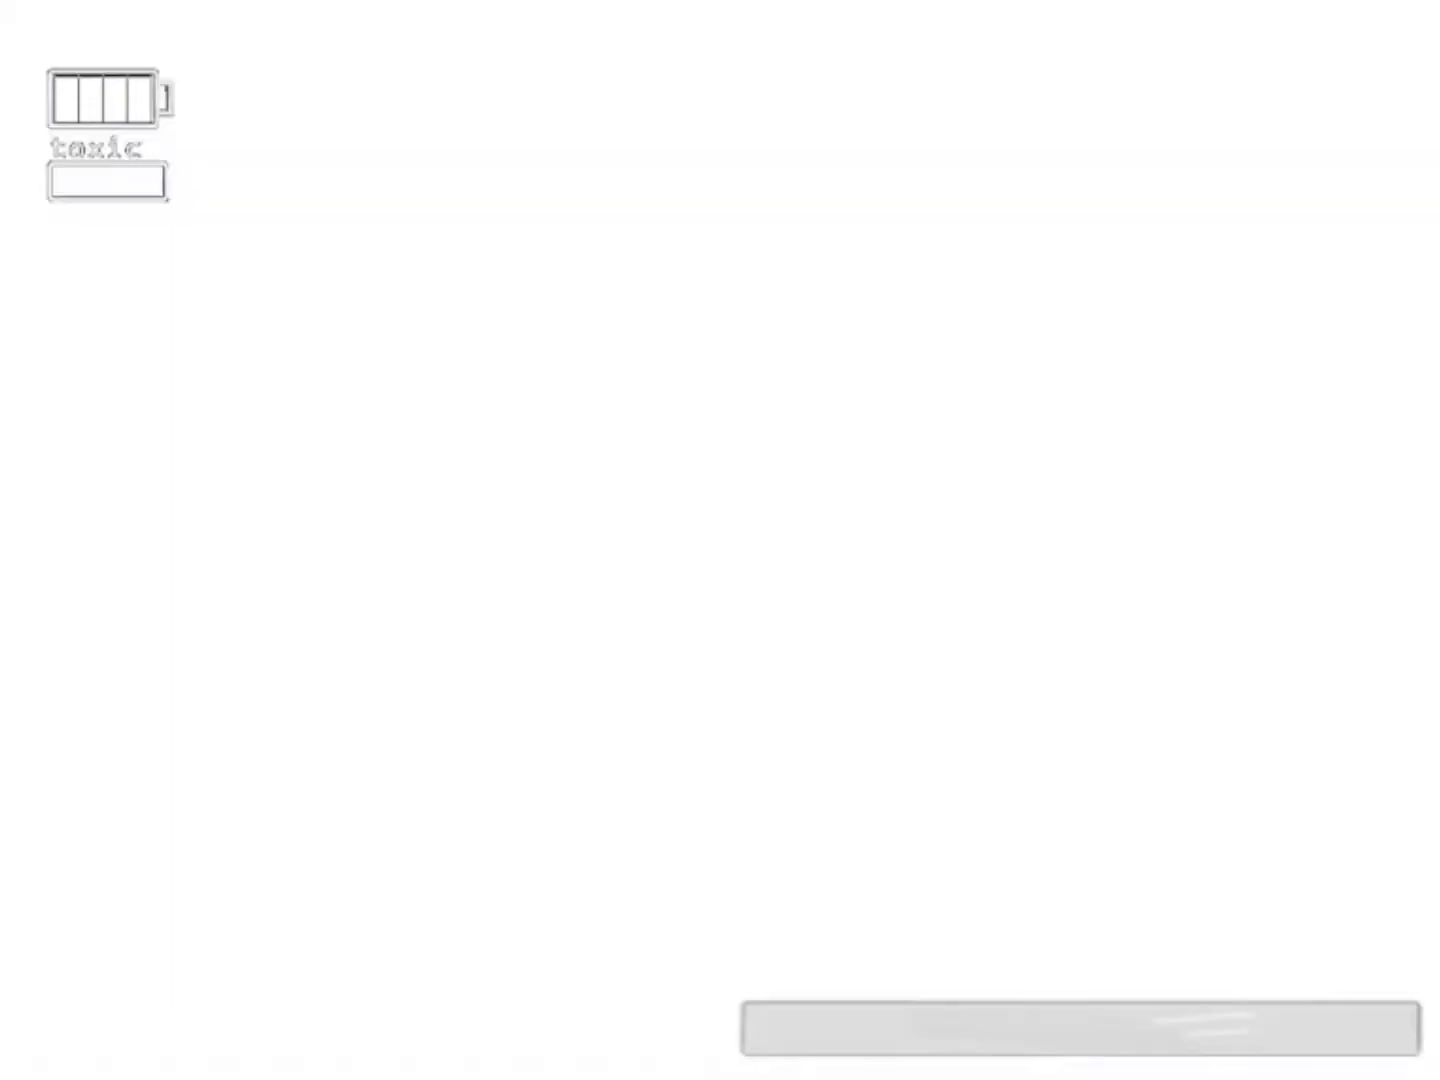
- Wind the music box on CAM 03 and hold Generate Power on CAM 1B, alternating between them
click(978, 621)
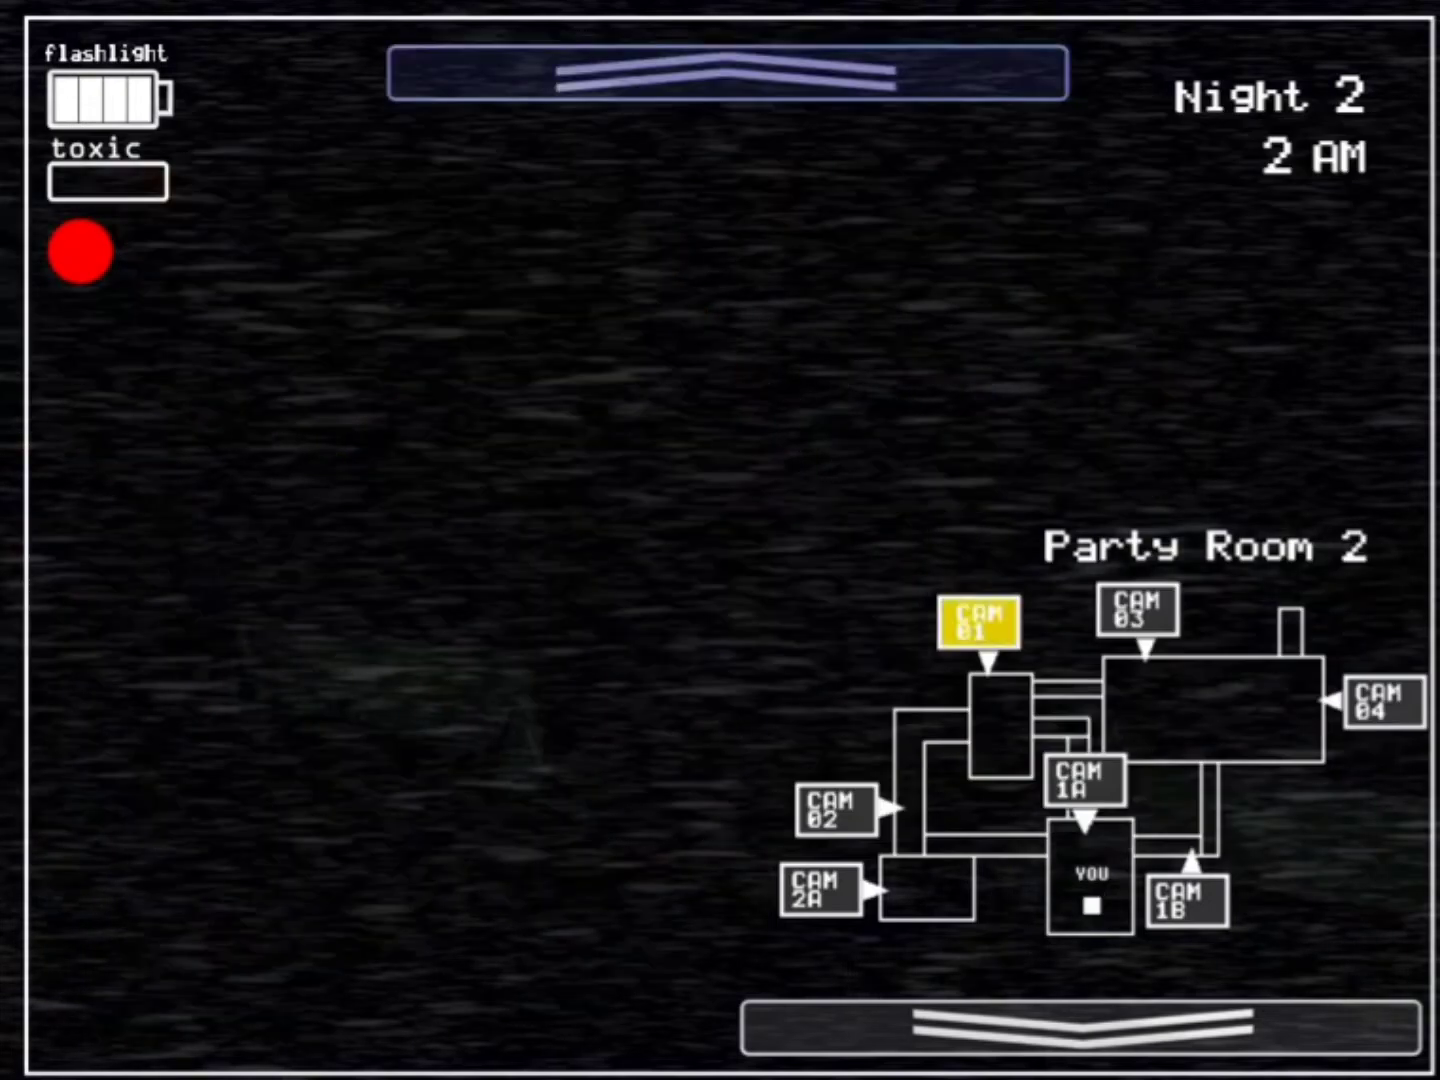
click(1137, 610)
click(656, 863)
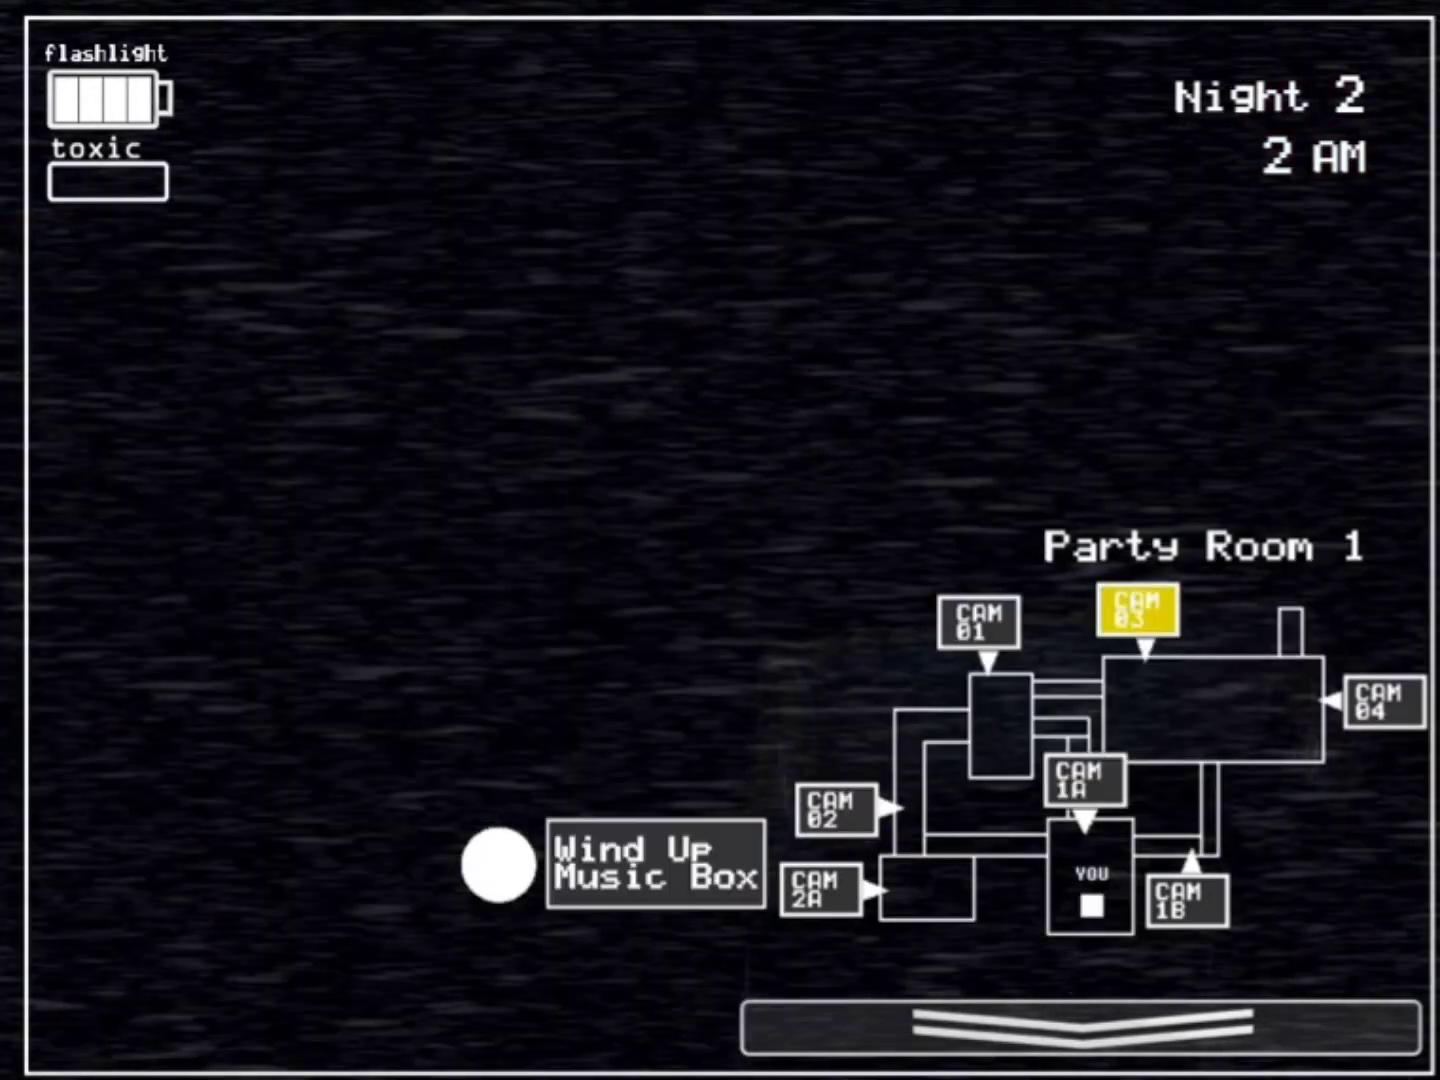
click(1186, 901)
click(656, 863)
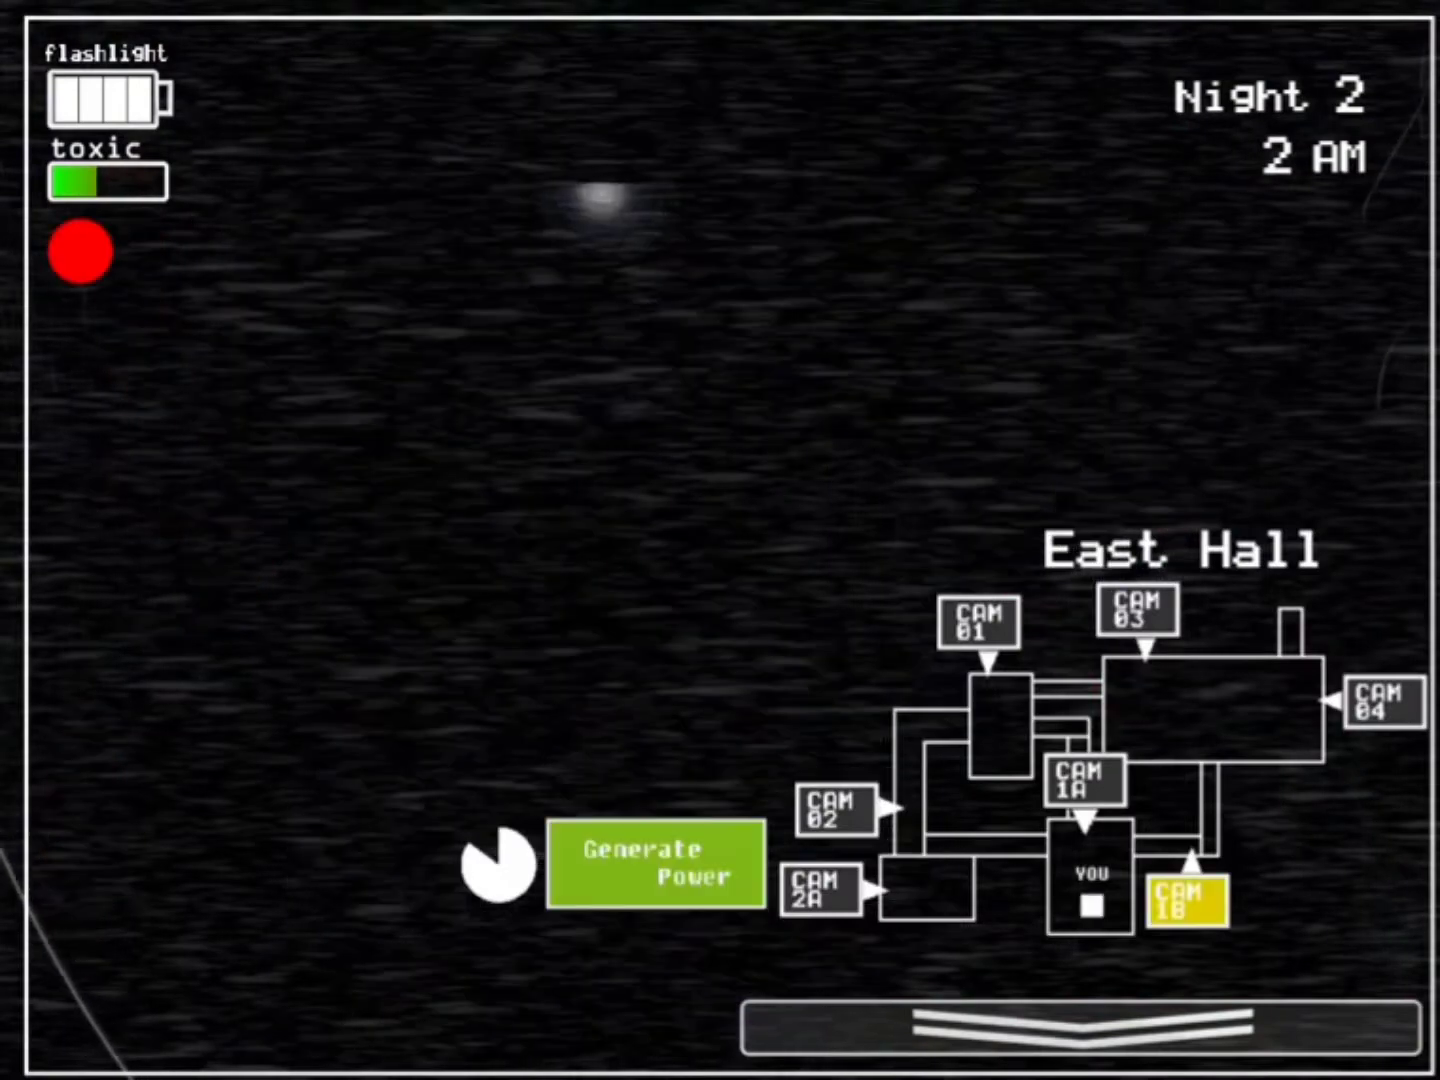
click(1138, 609)
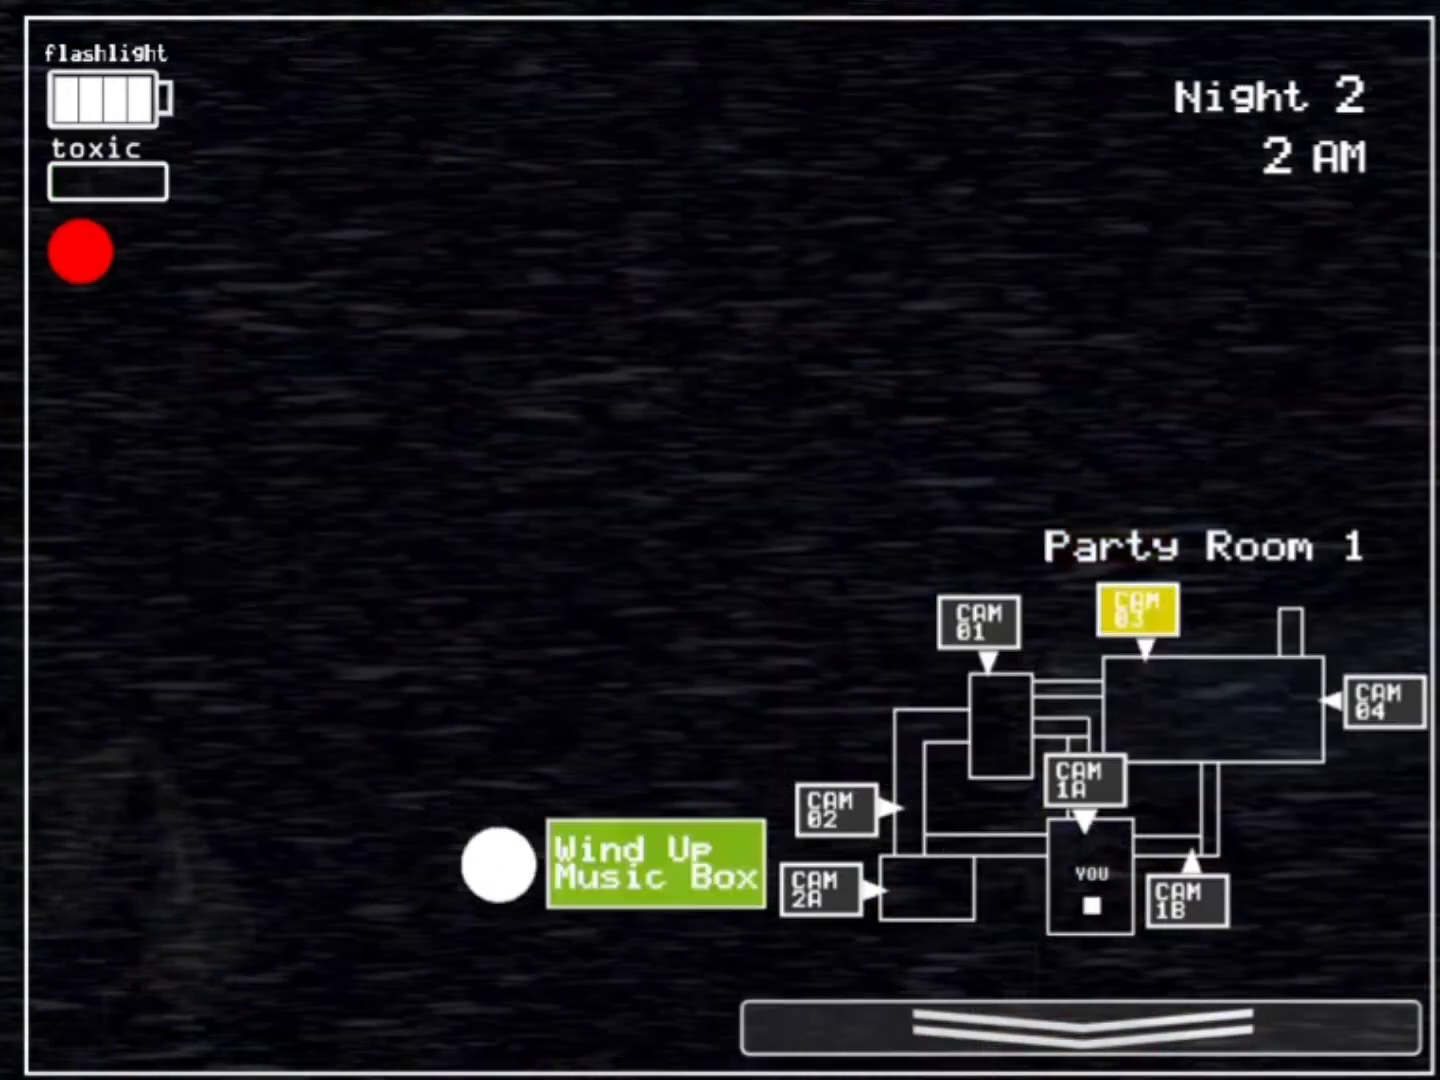
click(1187, 900)
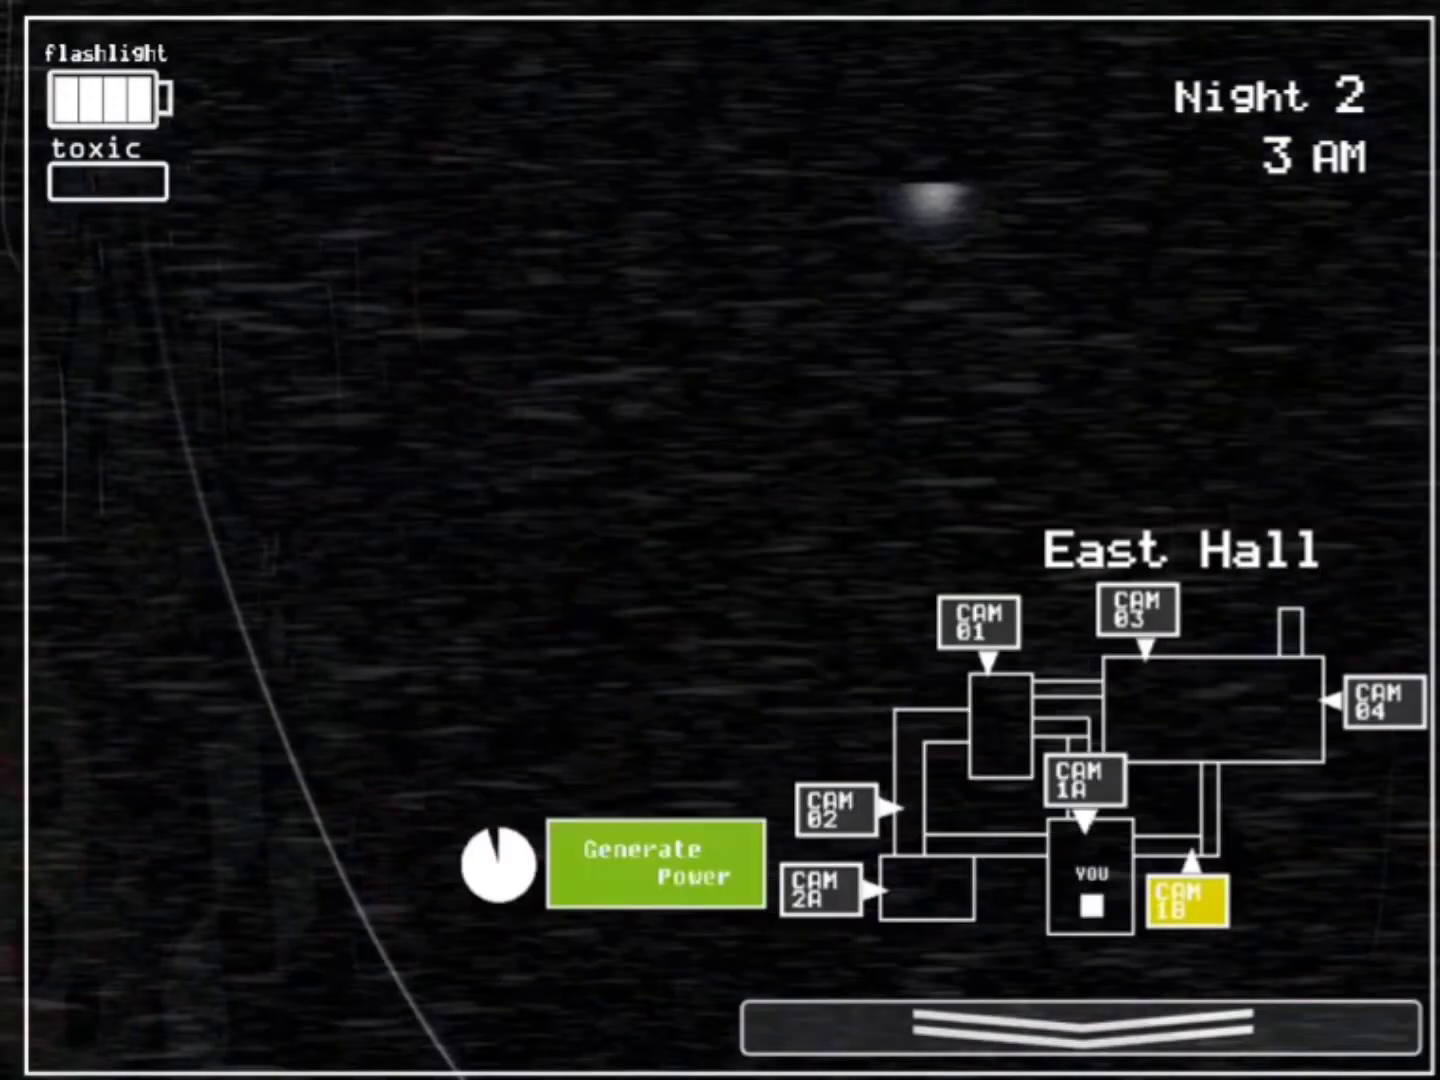
- Take off the Freddy mask and wind the Party Room 1 music box
click(1139, 611)
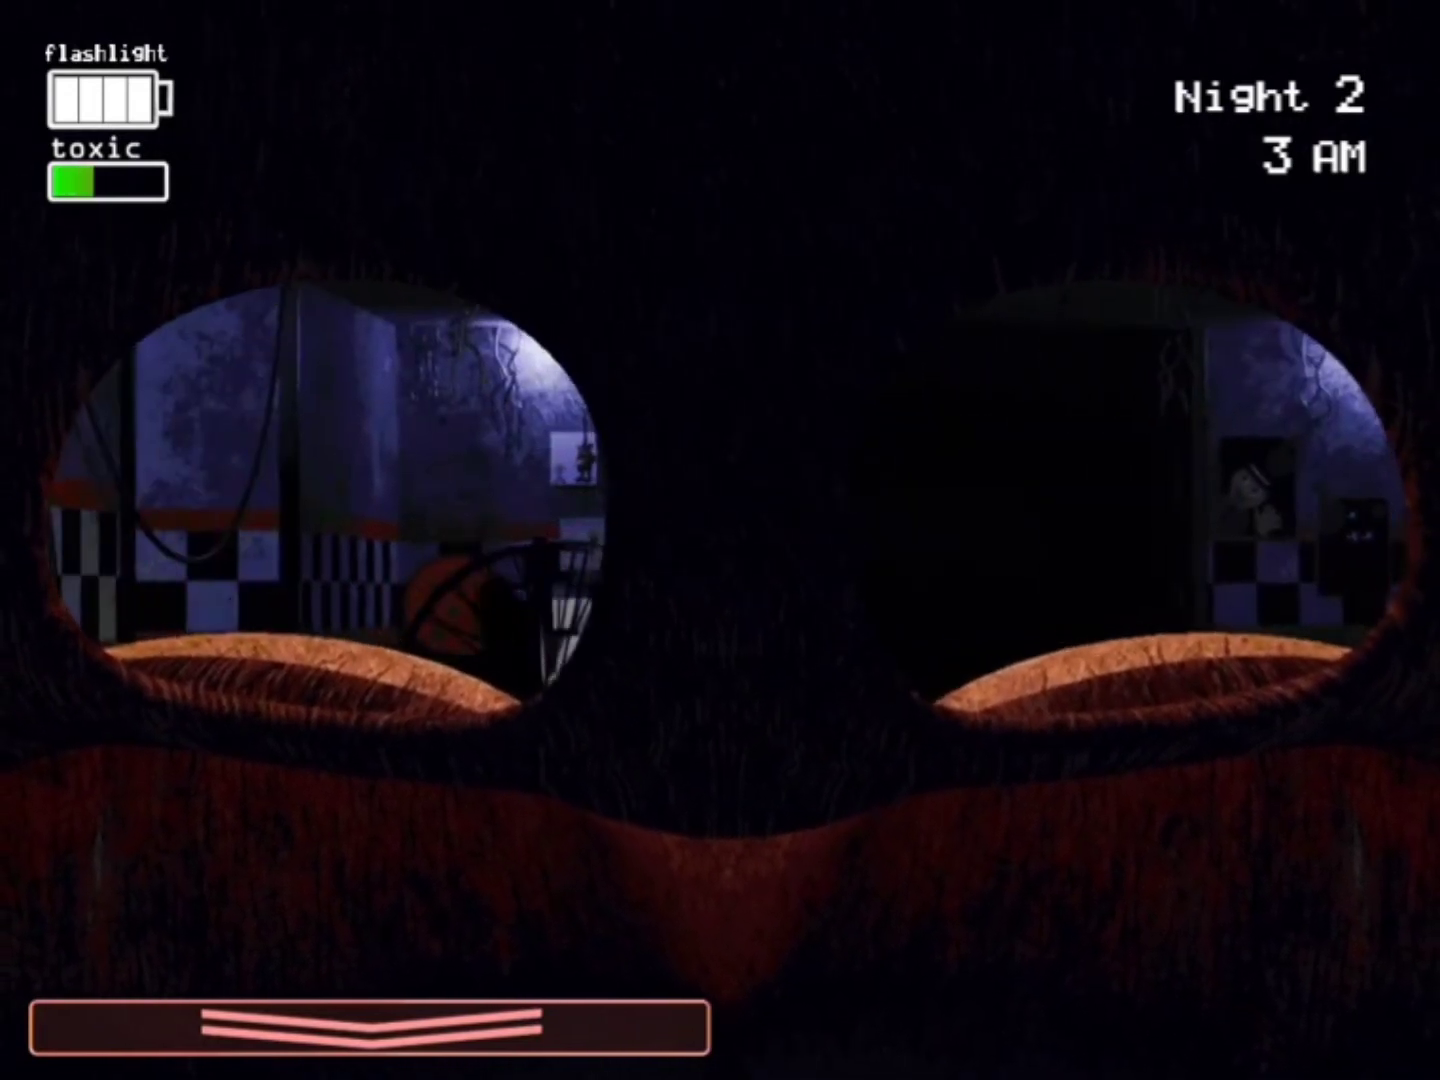
click(371, 1026)
click(1080, 1026)
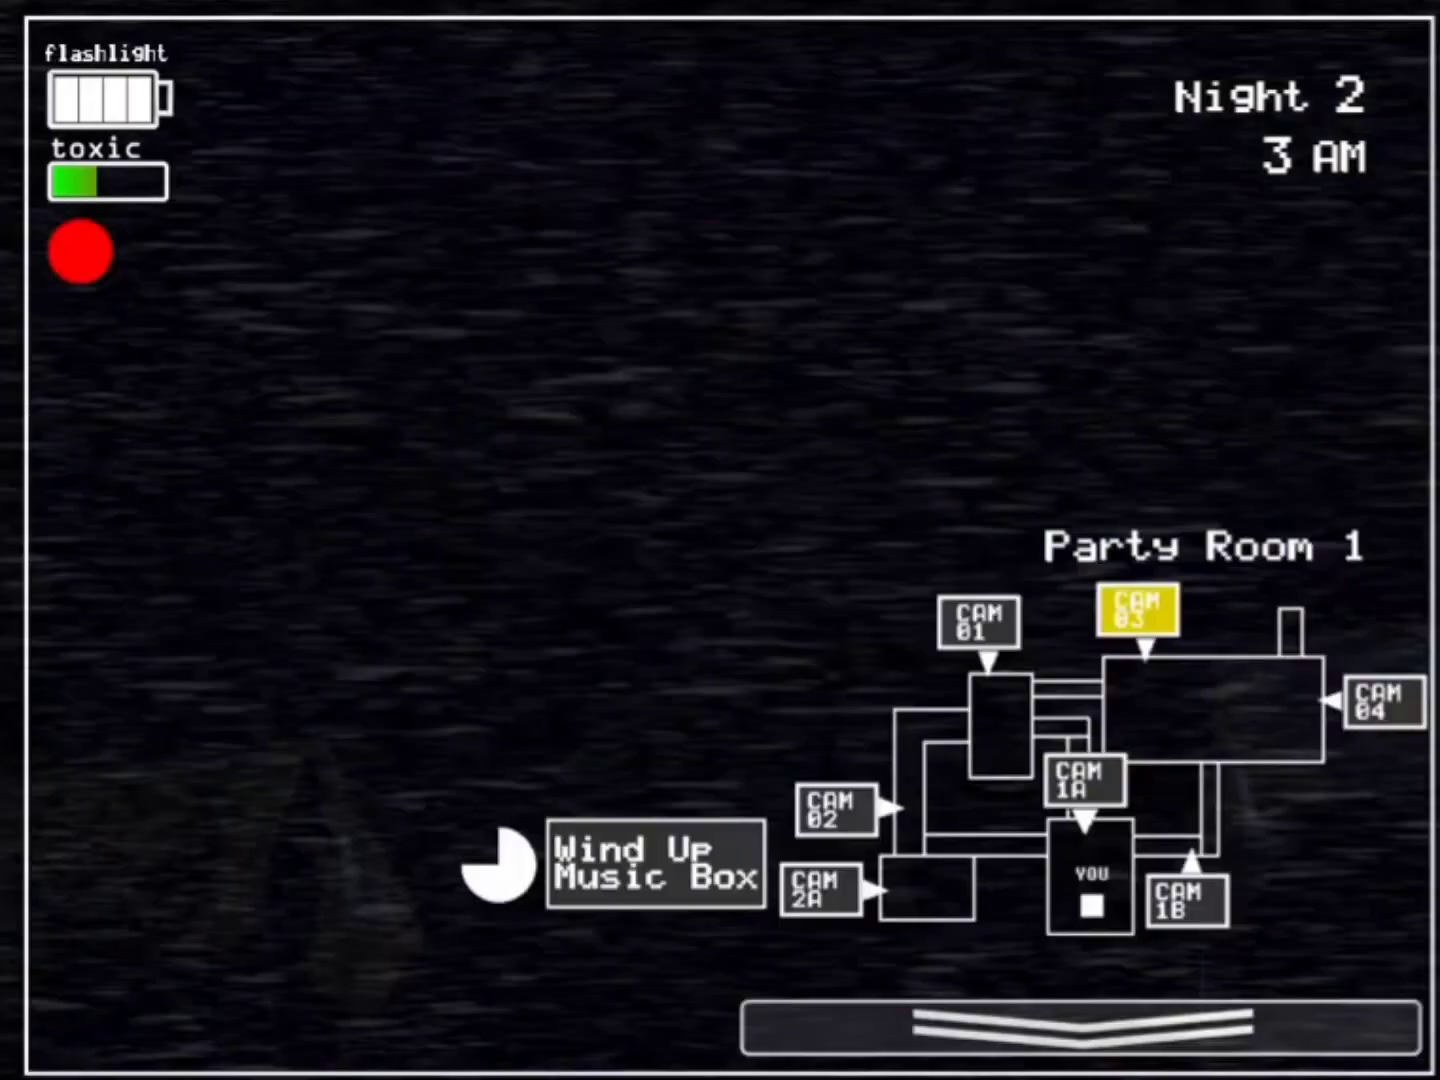
click(656, 864)
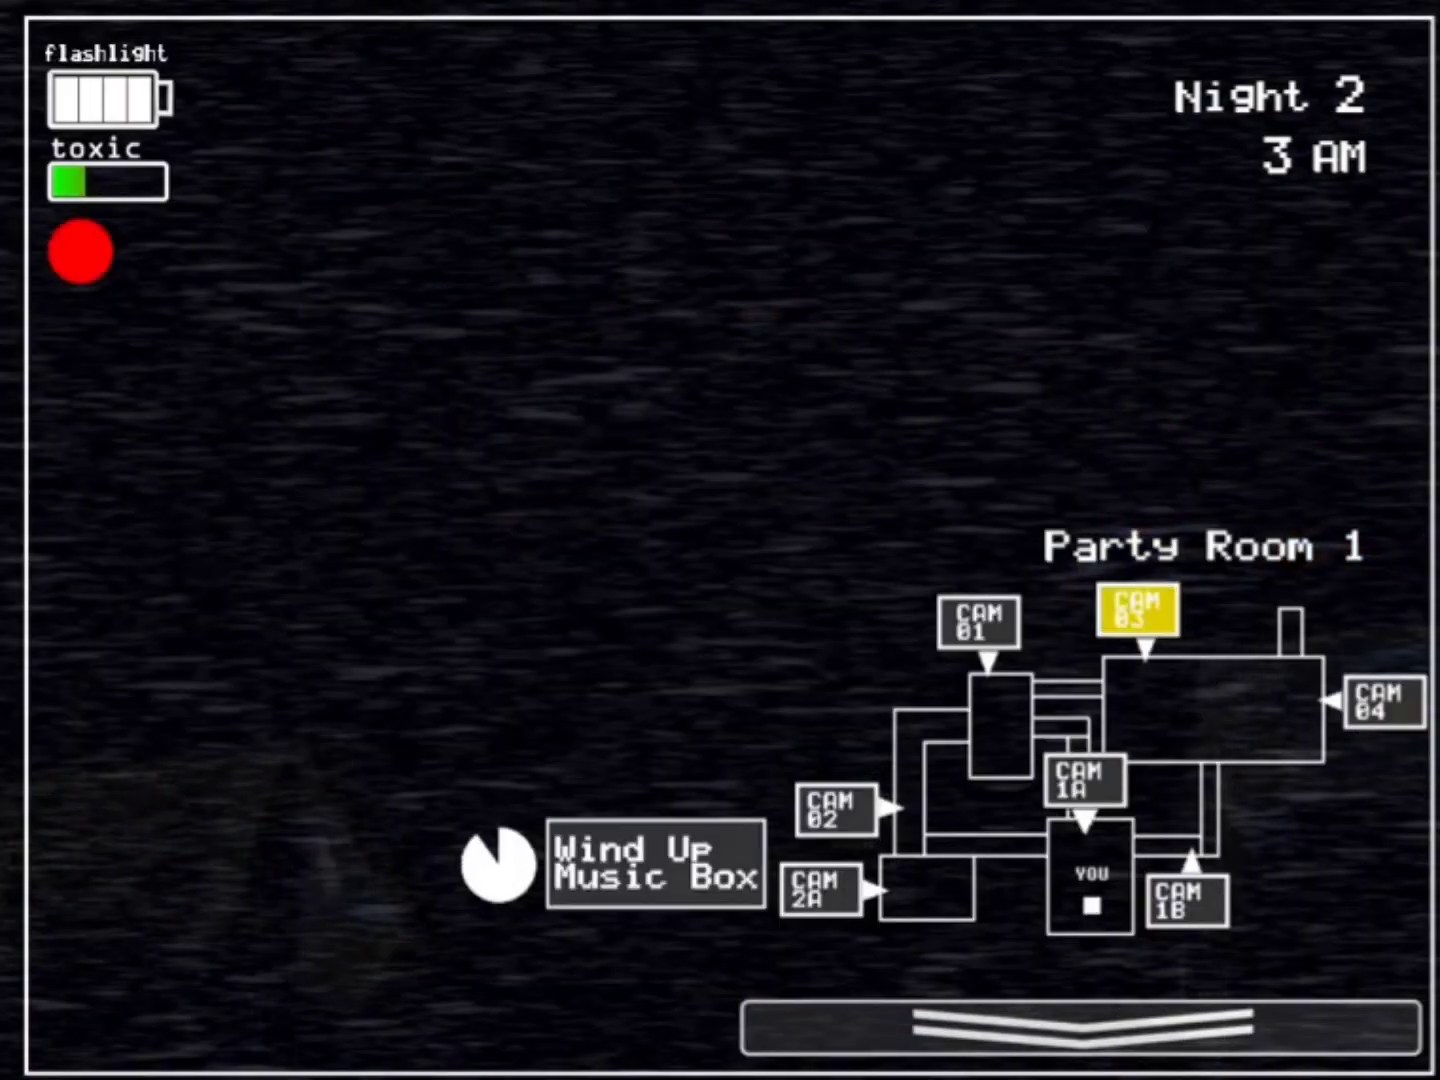
- Generate power on CAM 1B, checking Party Room 2 and Parts/Service along the way
click(1382, 702)
click(1137, 610)
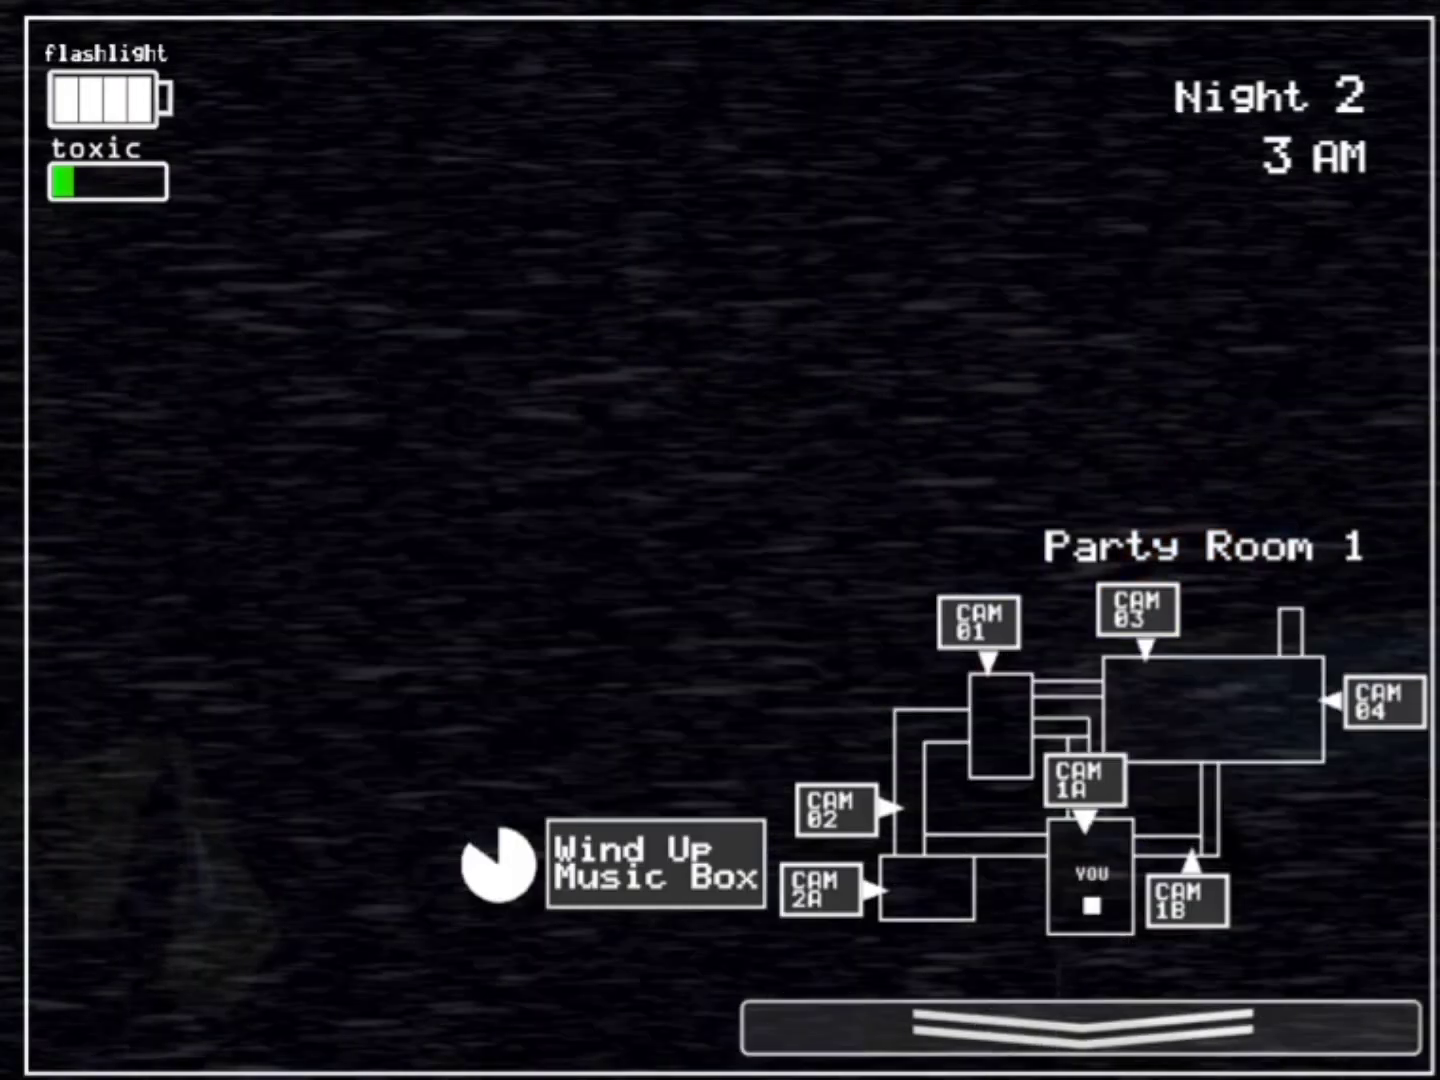
click(1185, 900)
click(656, 864)
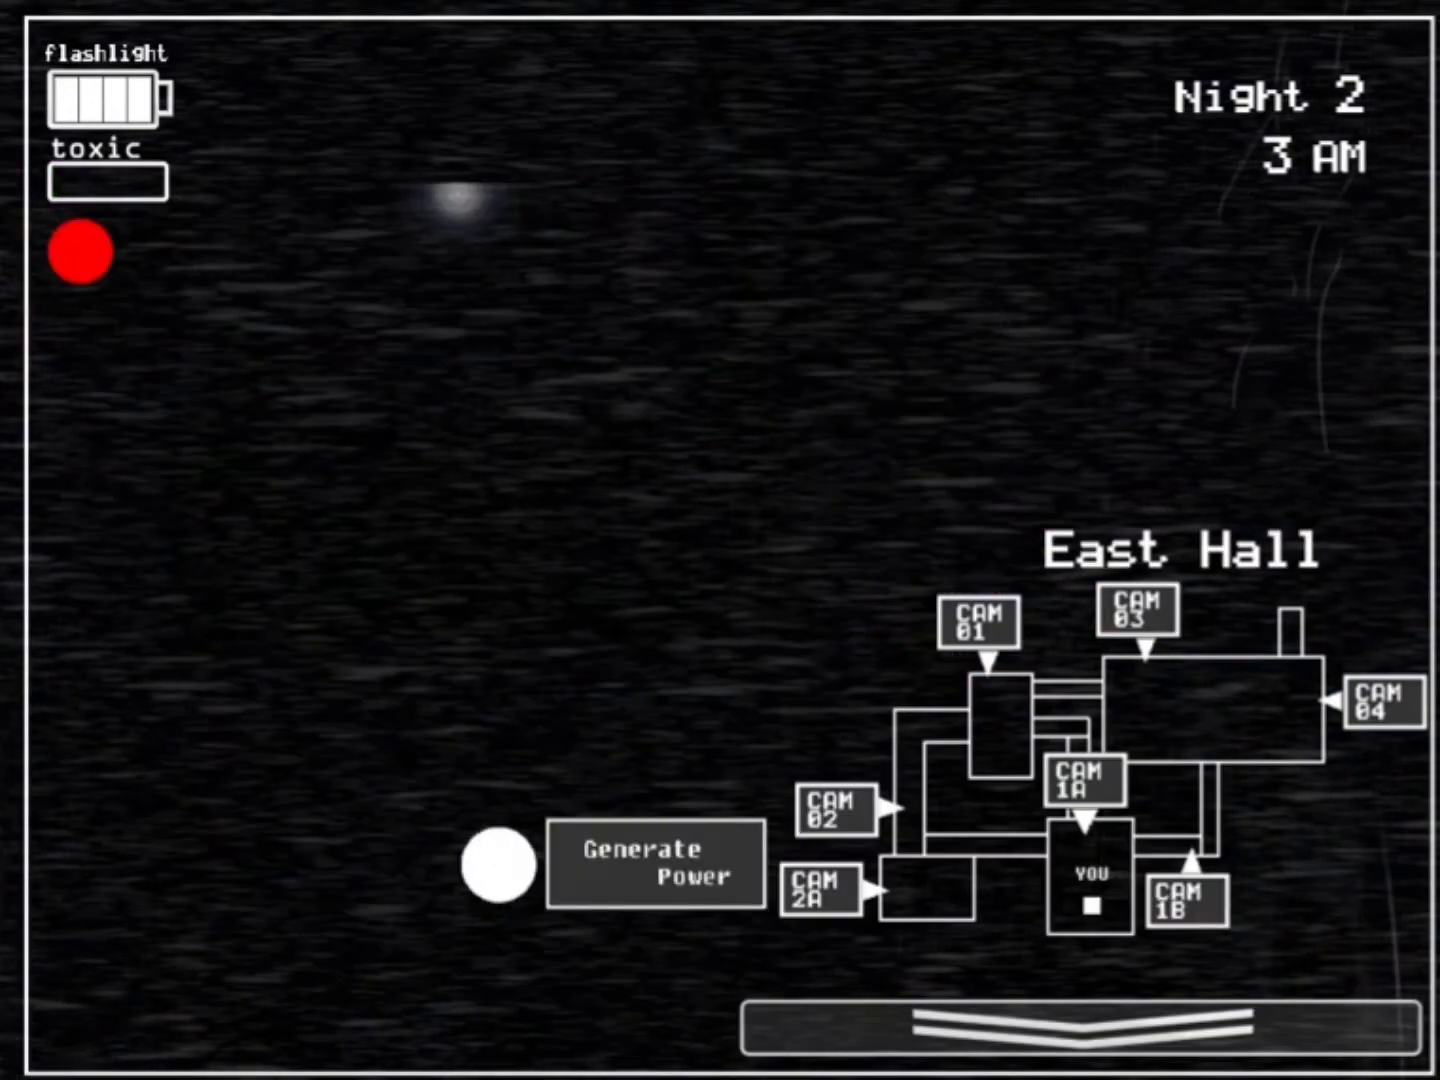
click(1137, 610)
click(1381, 702)
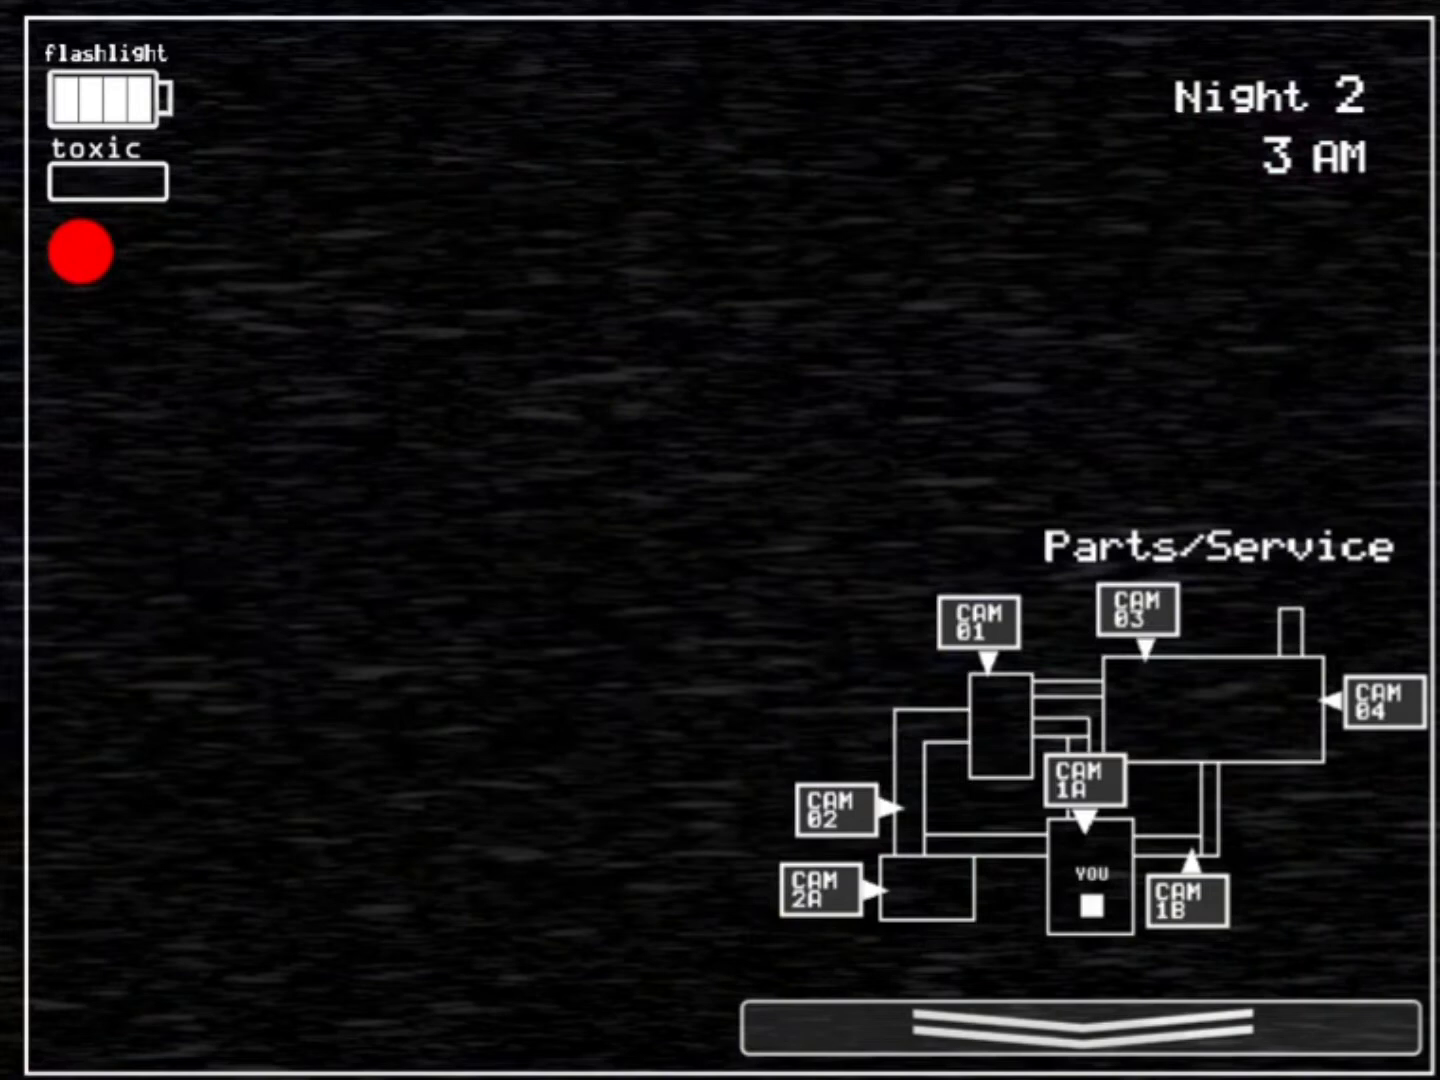
click(1136, 610)
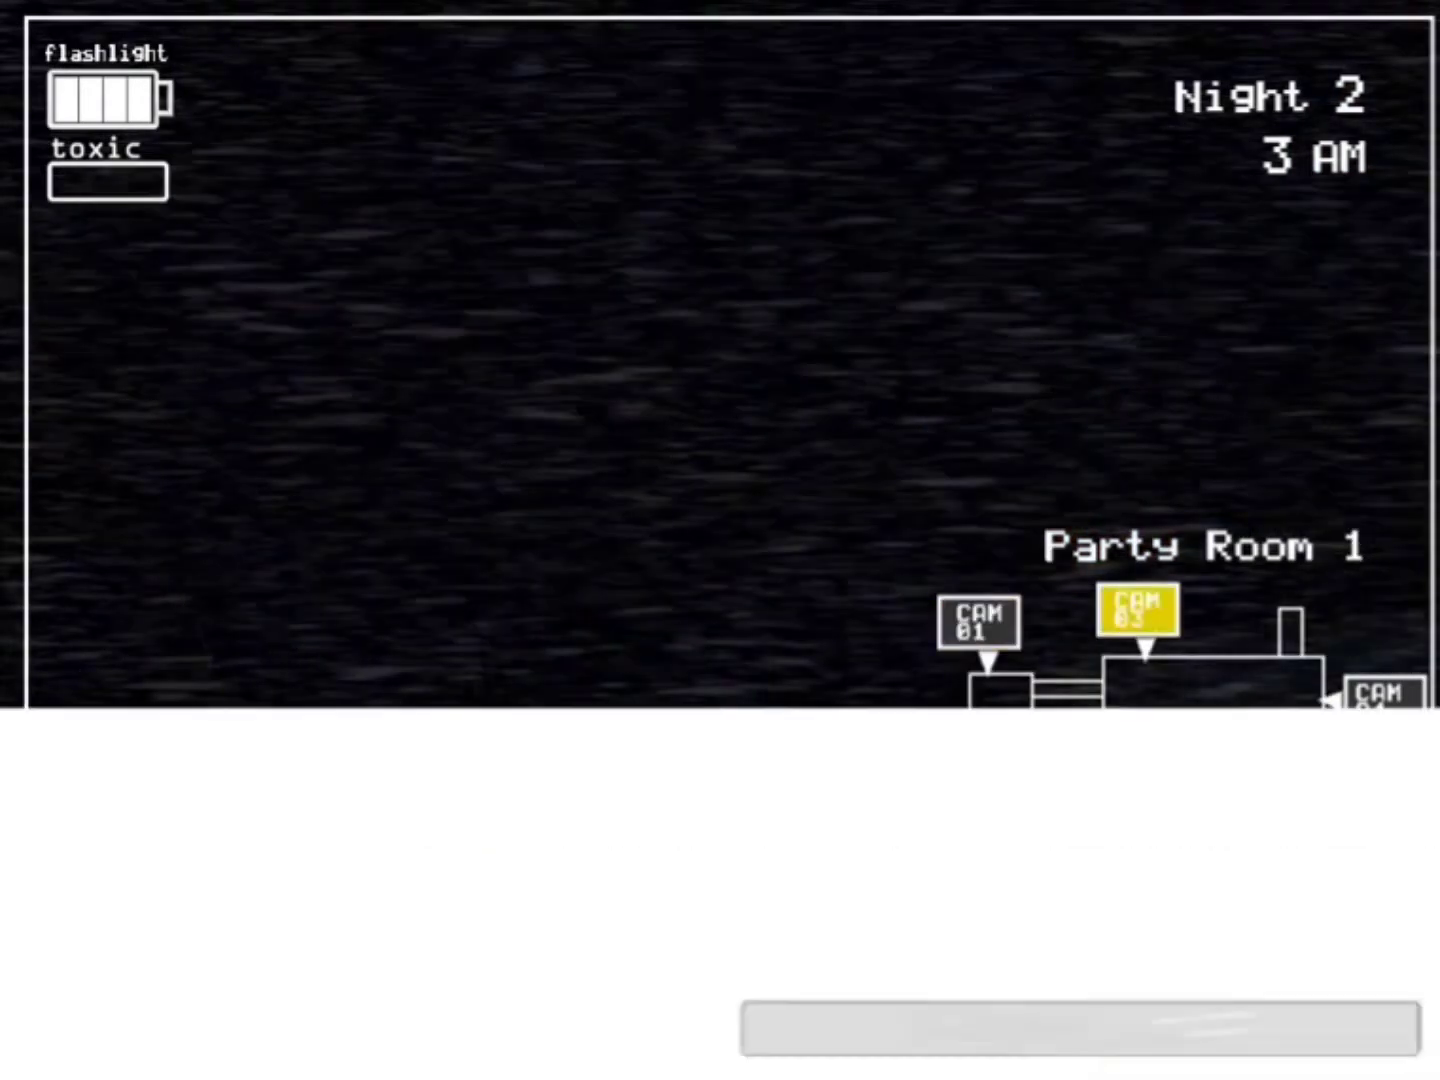
- Rewind the music box and generate power again, then lower the monitor to the office
click(656, 863)
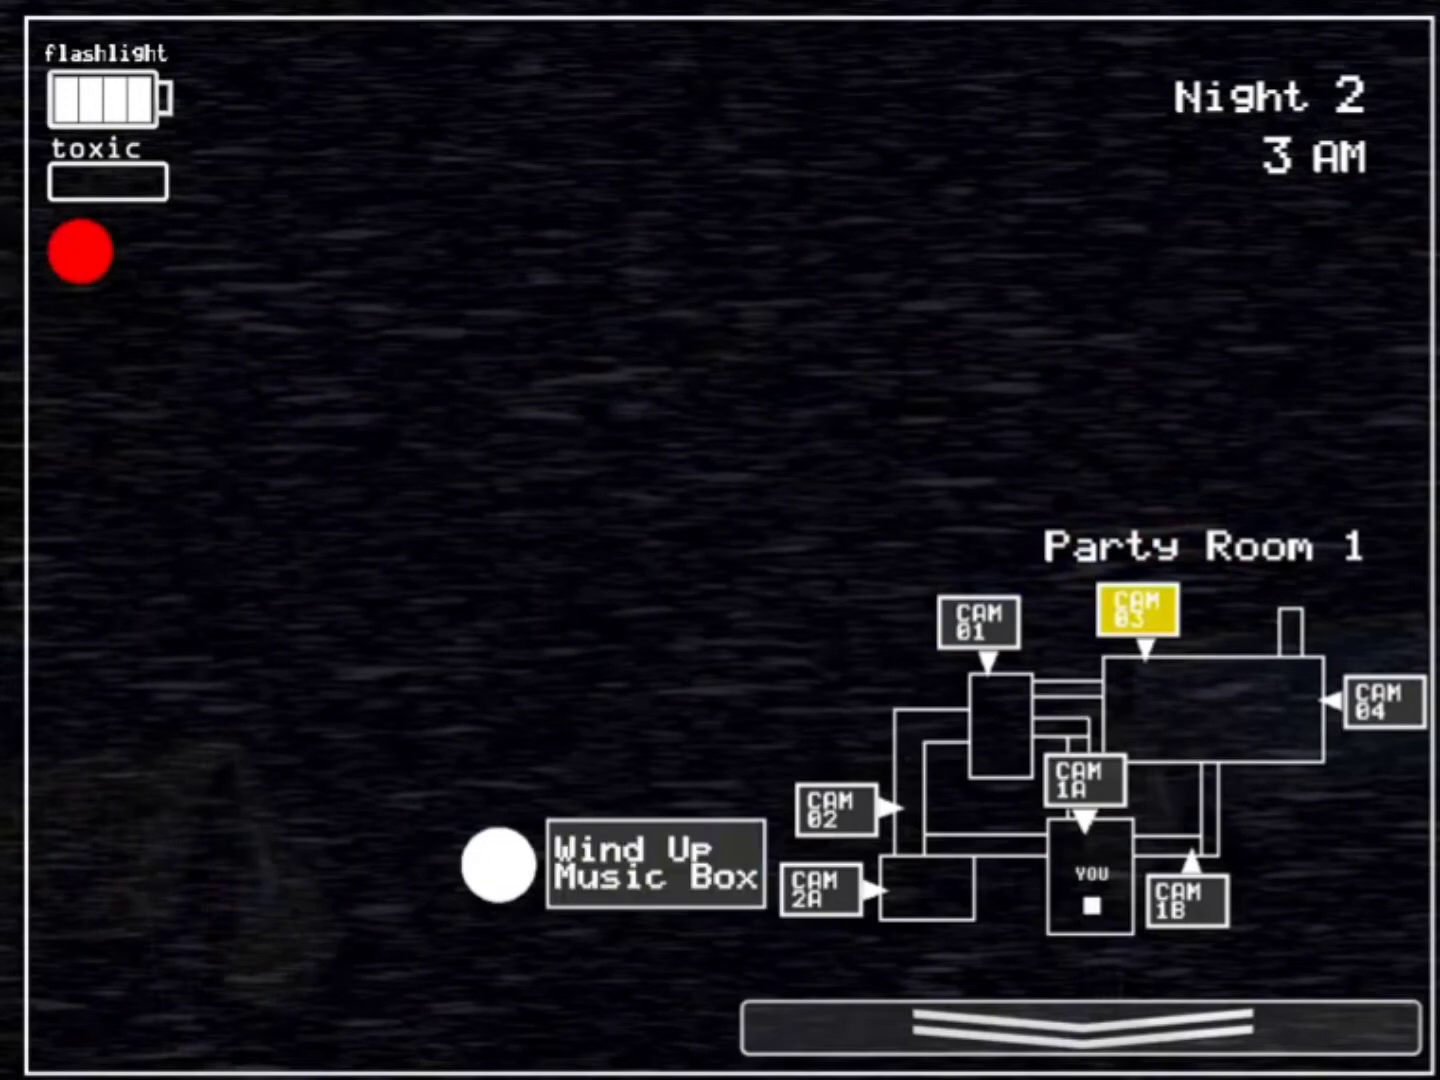
click(1187, 899)
click(656, 863)
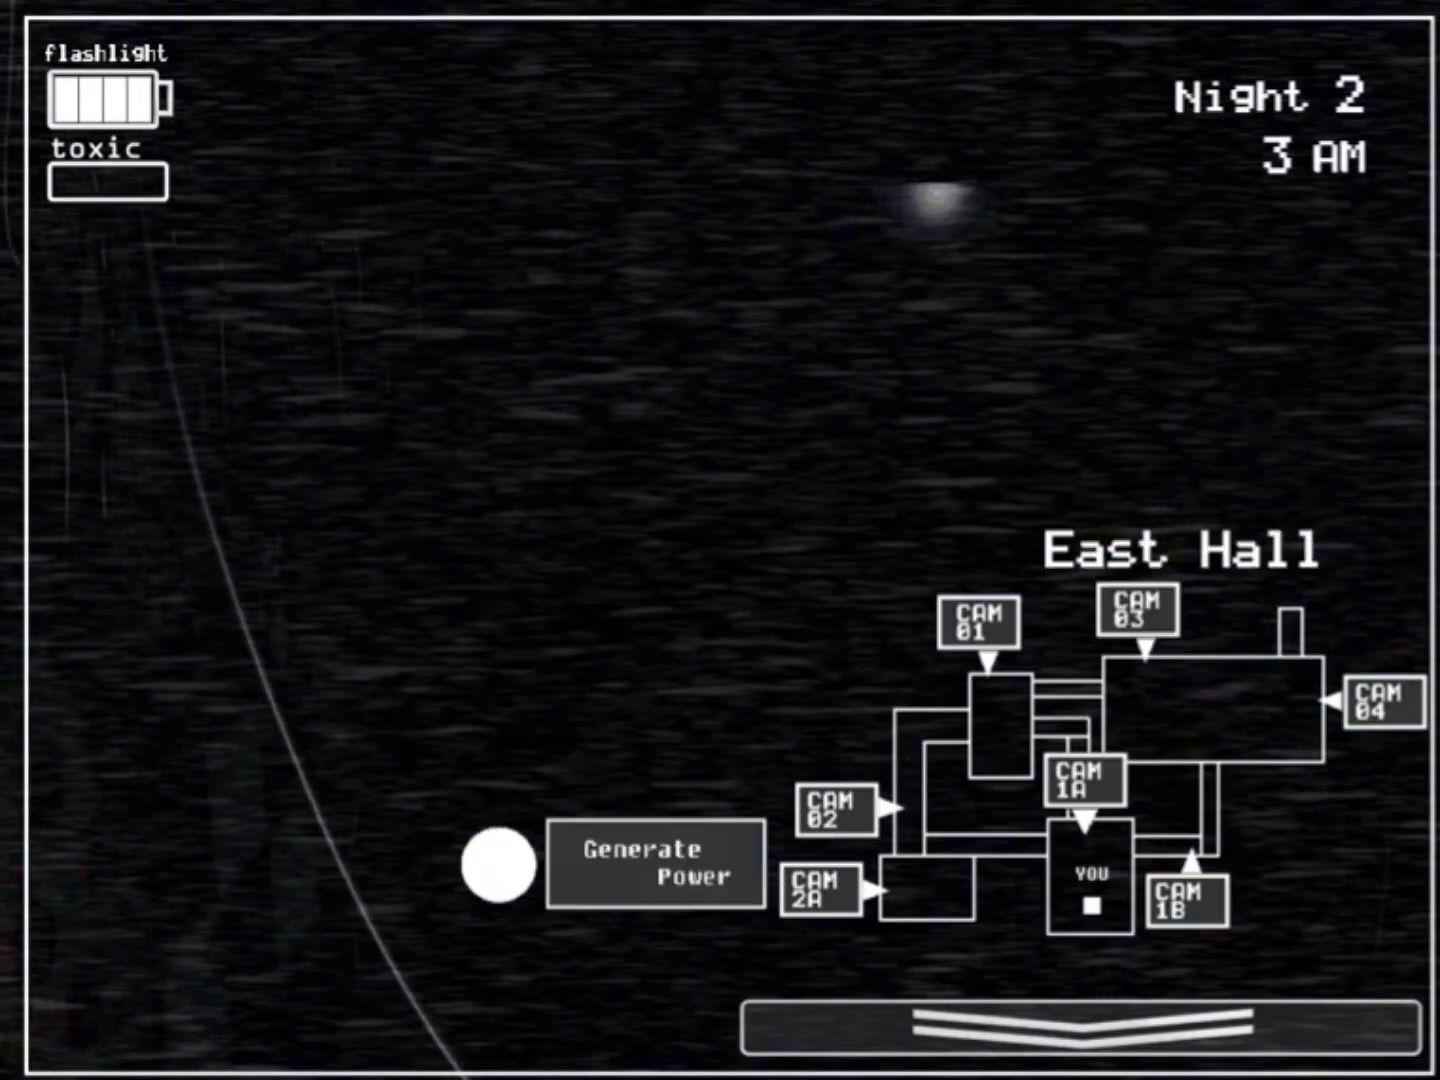
click(1137, 609)
click(656, 863)
click(1080, 1026)
click(369, 1026)
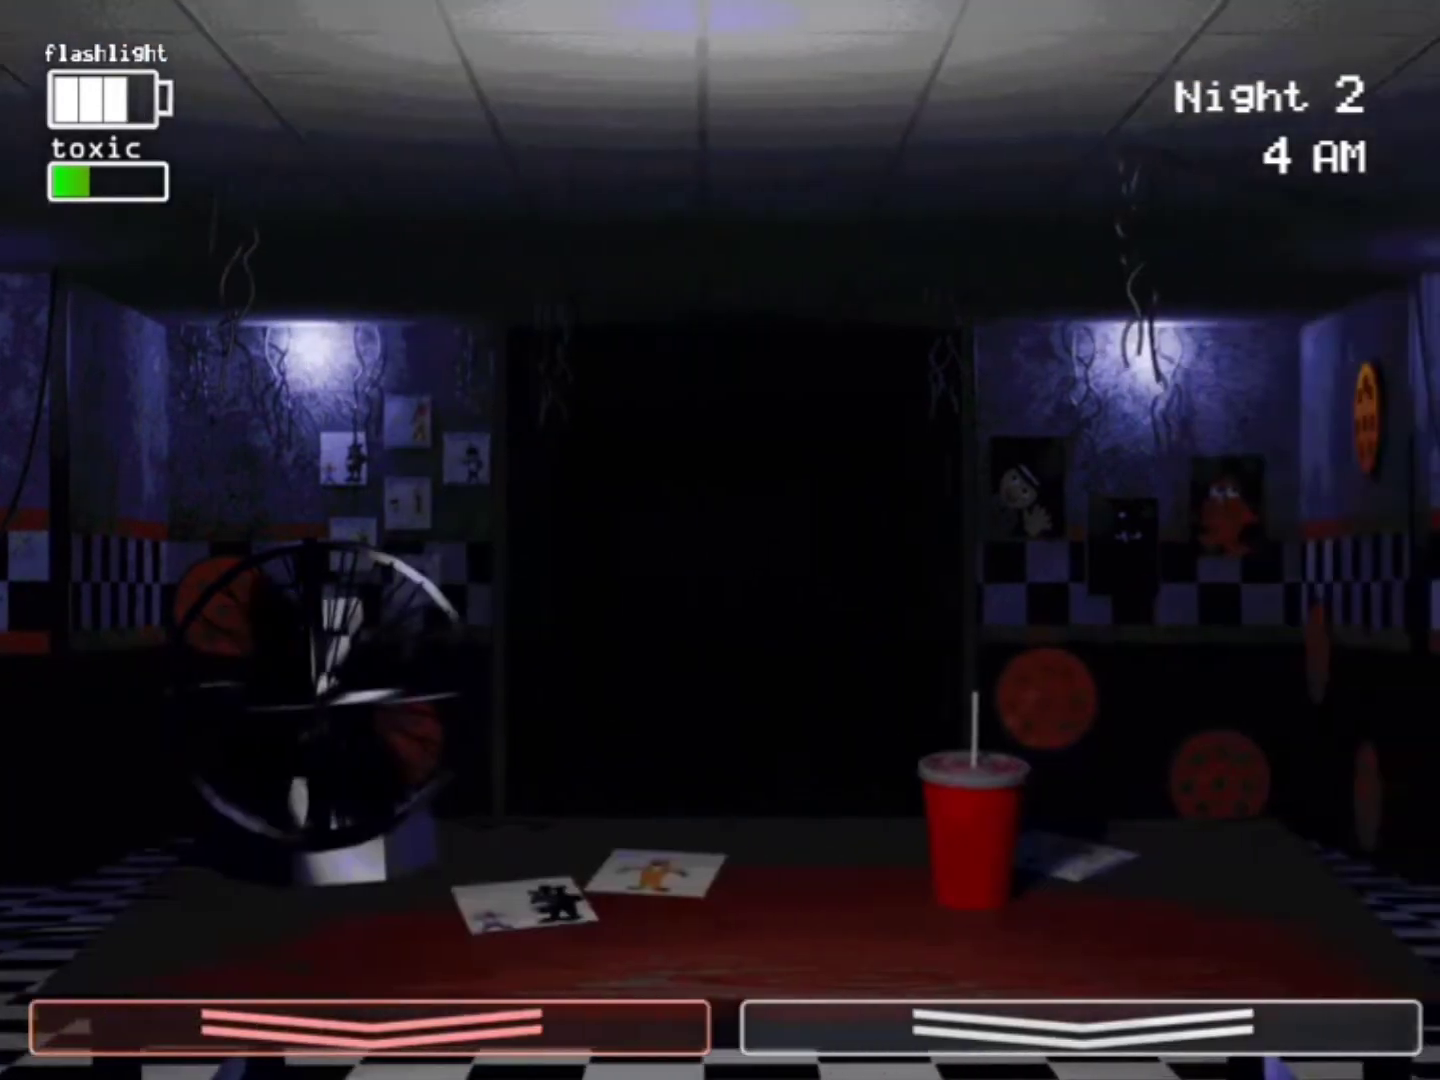
- Generate power in East Hall while checking the Party Room 1 and Party Room 2 cameras
click(1081, 1026)
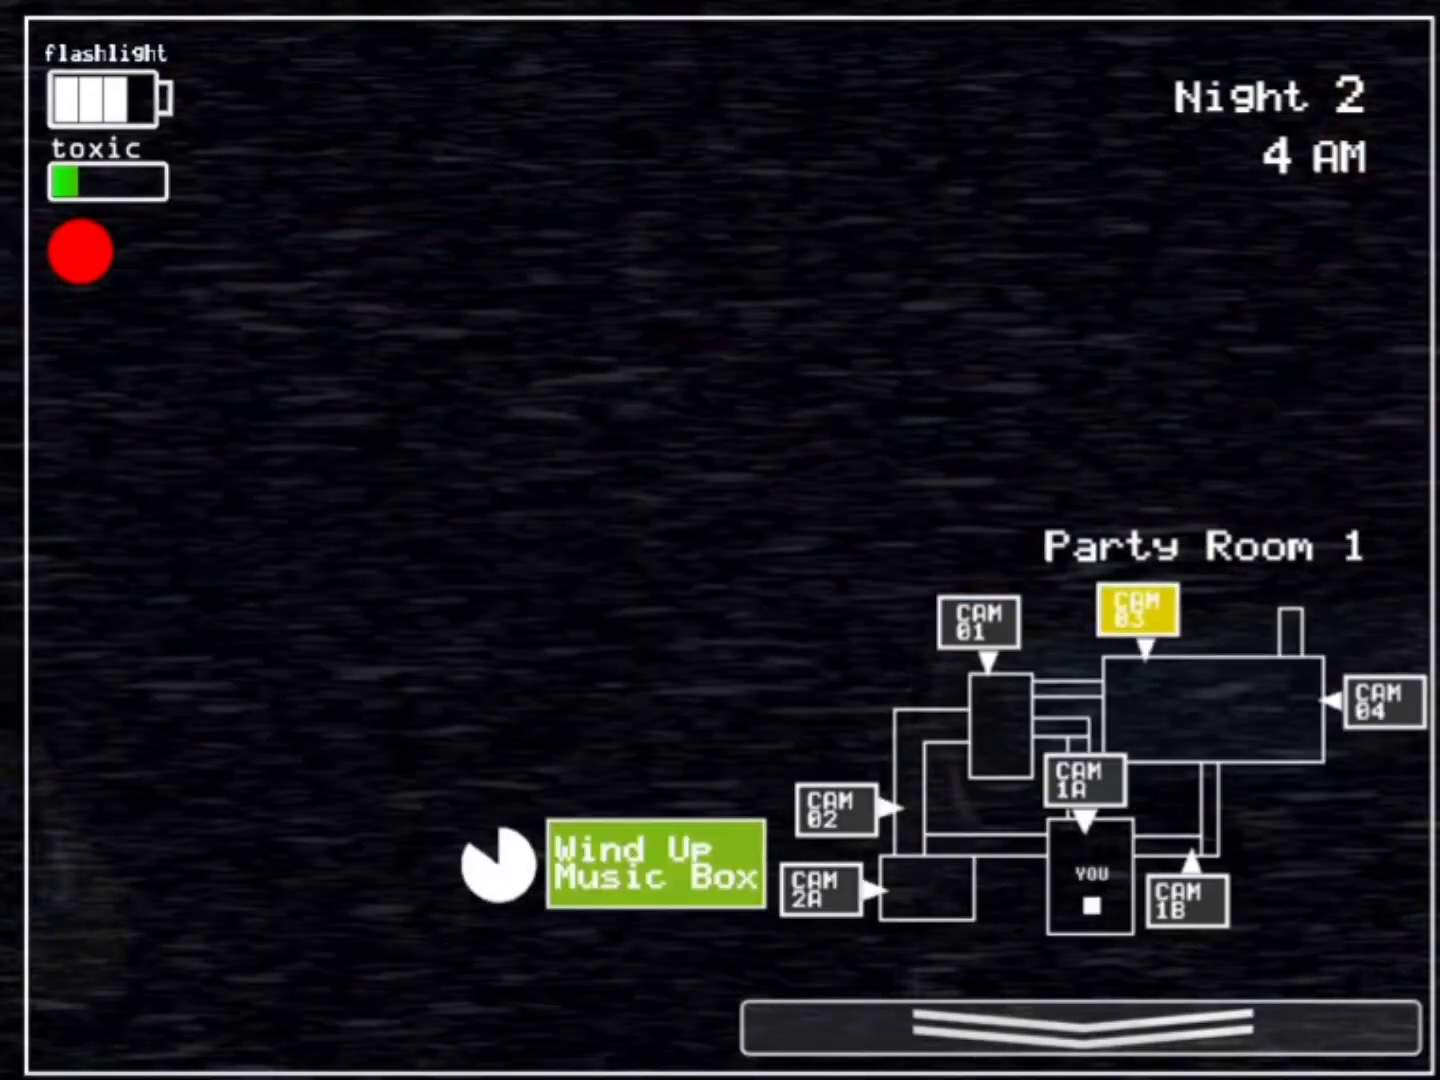
click(1187, 900)
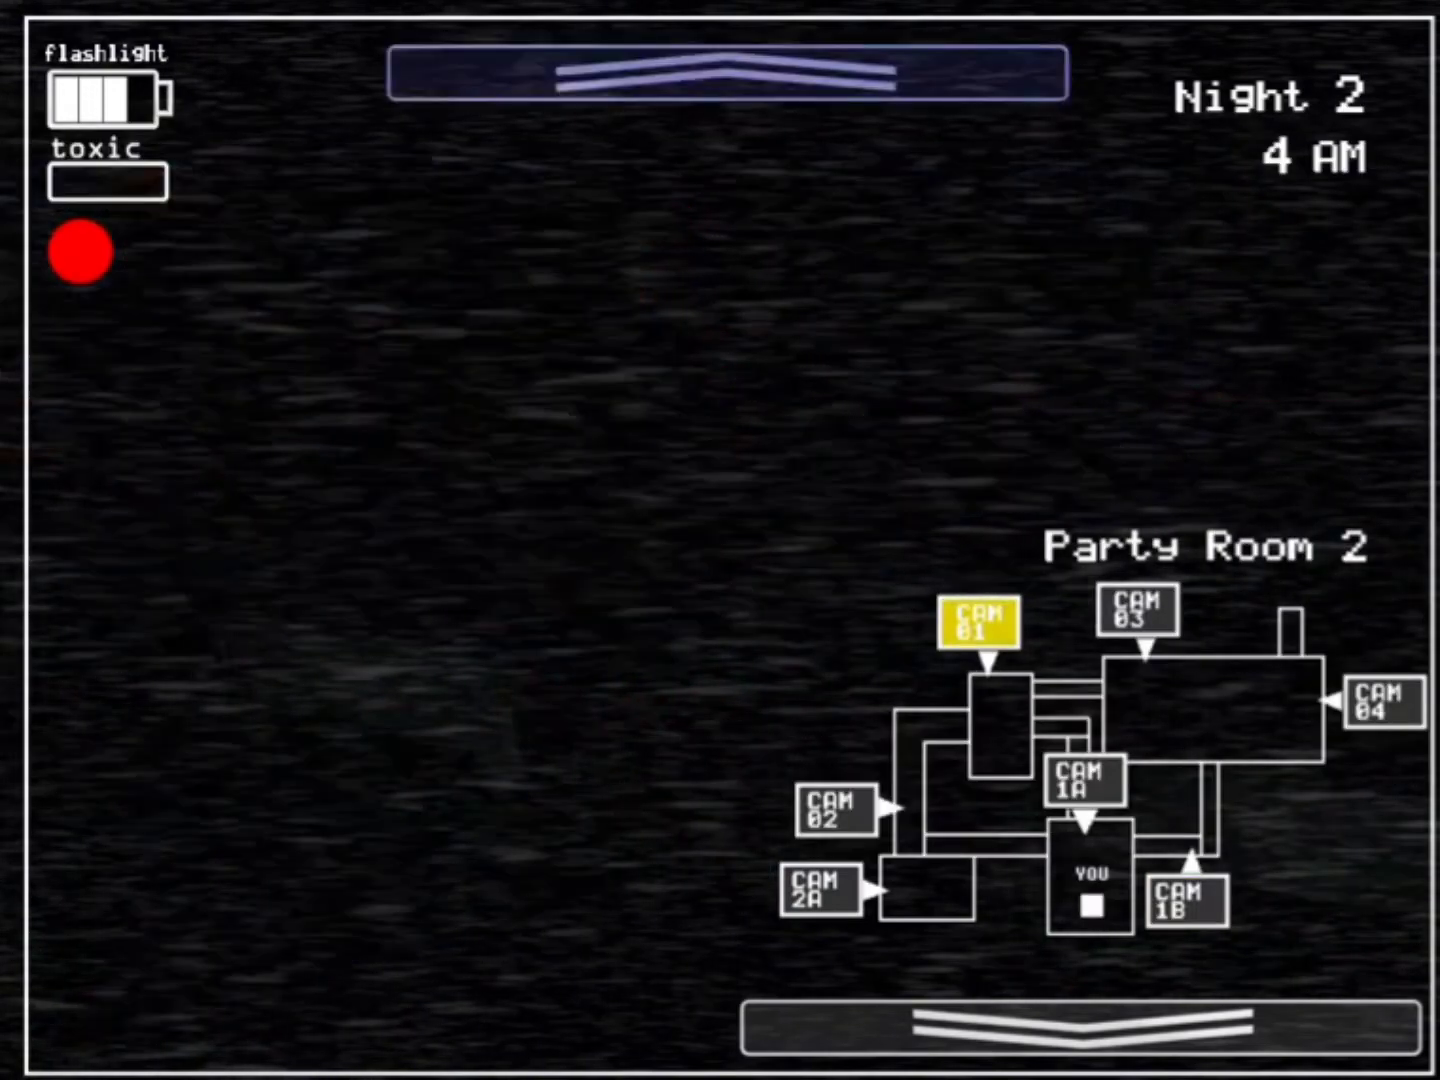
click(1137, 609)
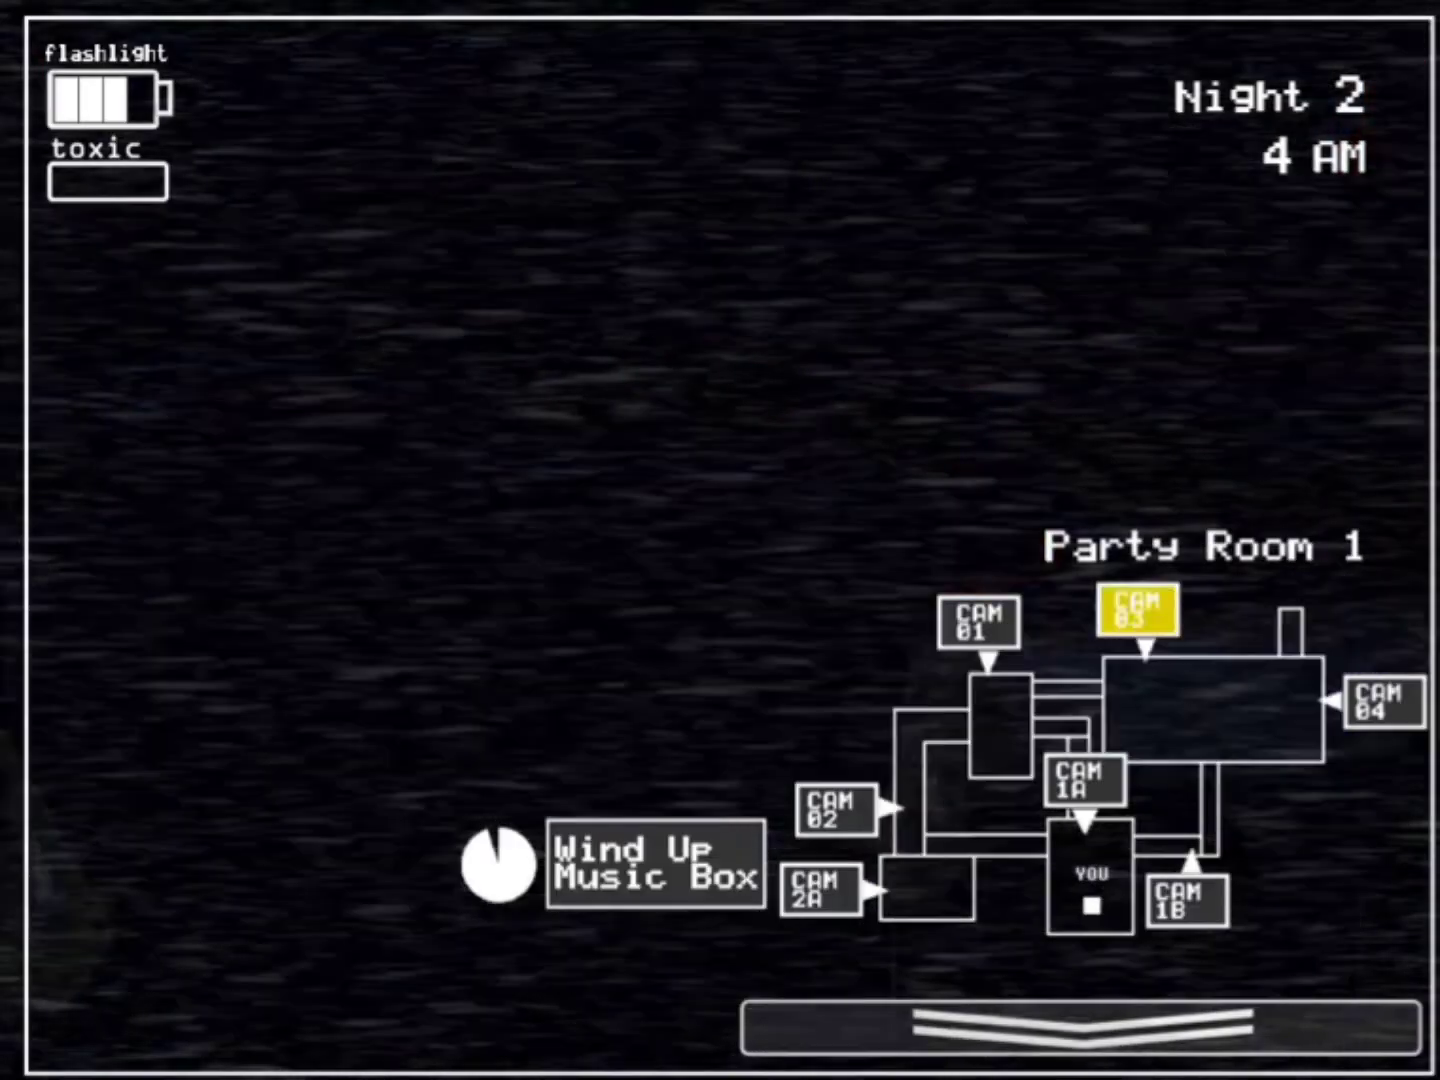
click(978, 622)
click(1186, 898)
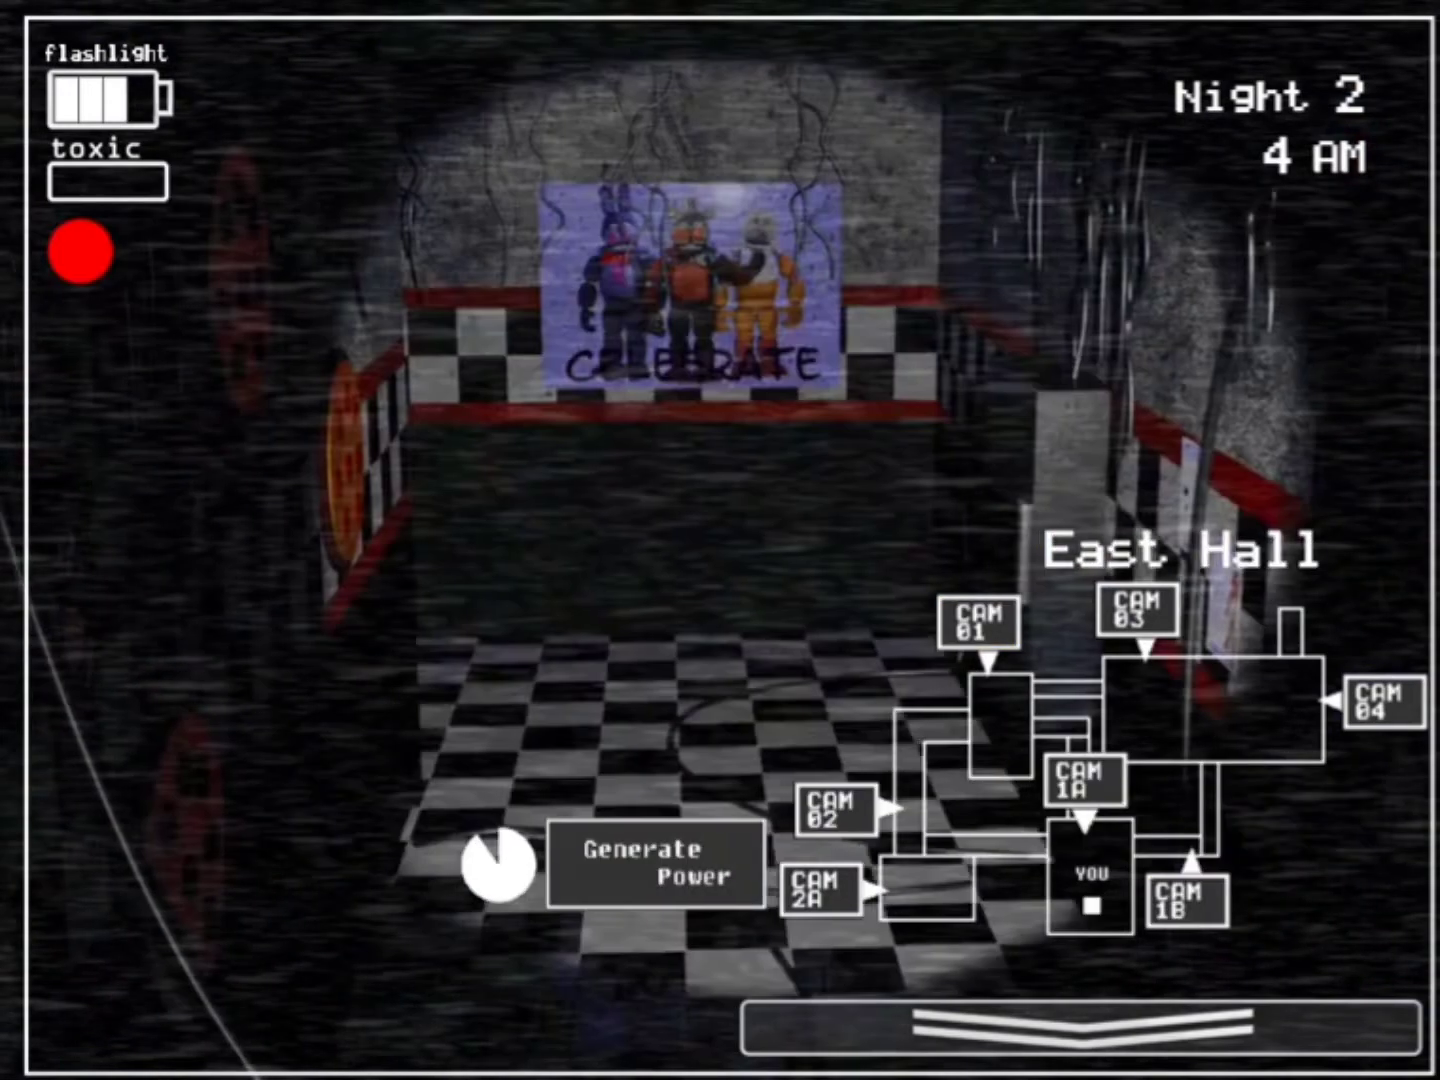
click(1136, 611)
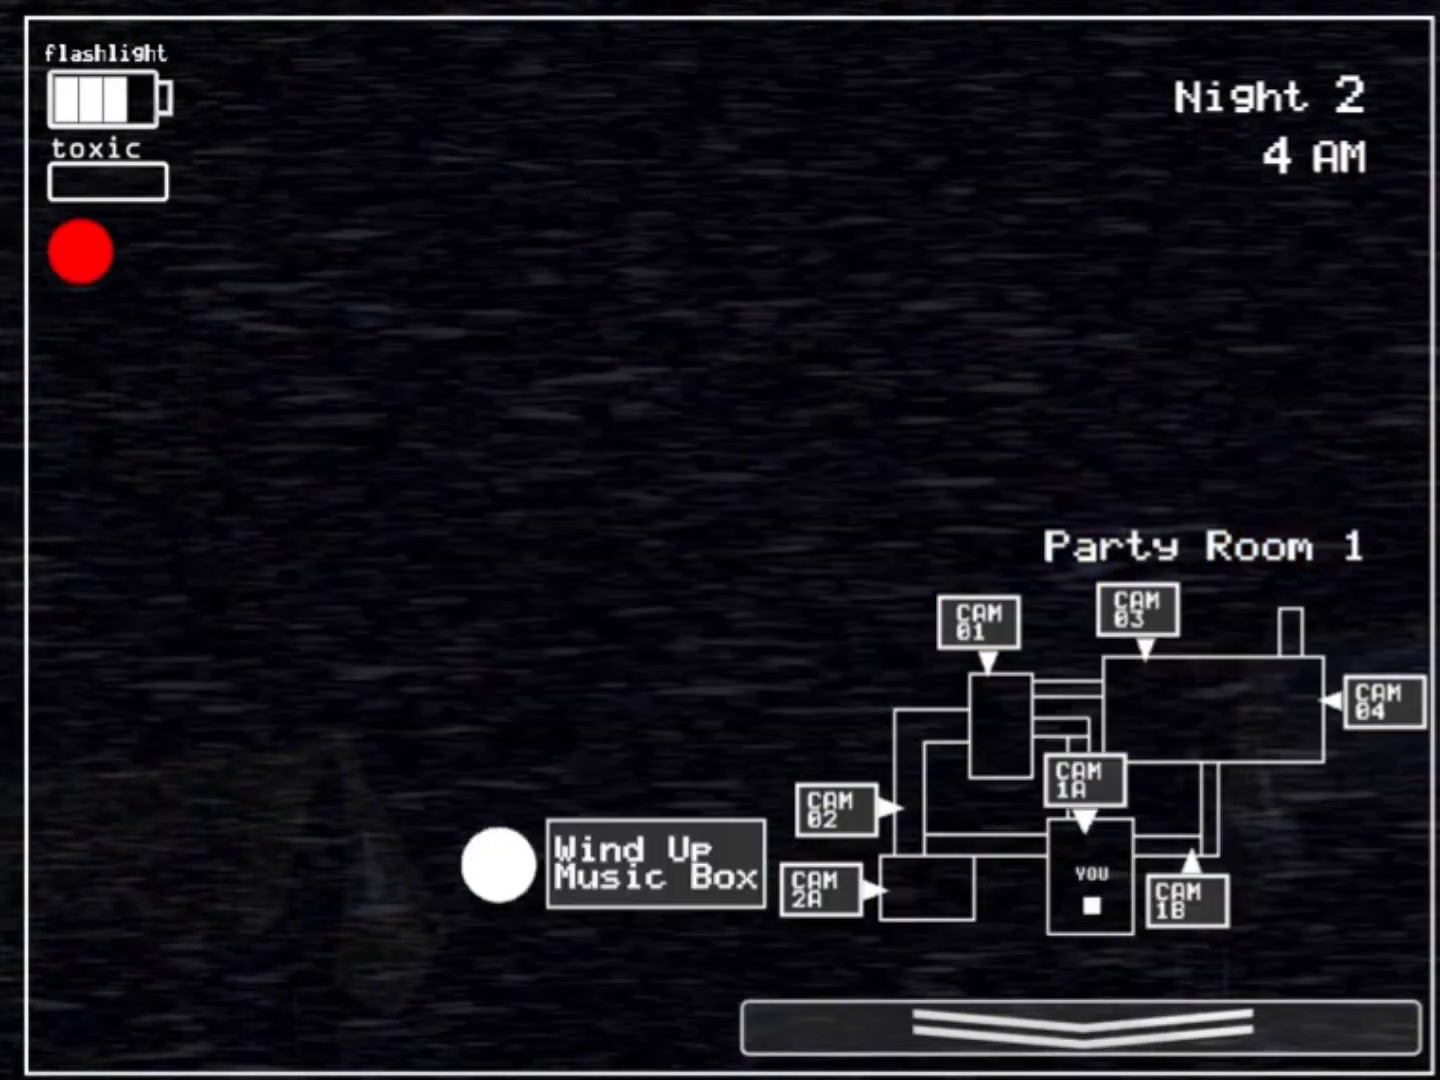
click(1187, 900)
- Briefly put on the mask in the office, then resume generating power
click(1080, 1026)
click(371, 1026)
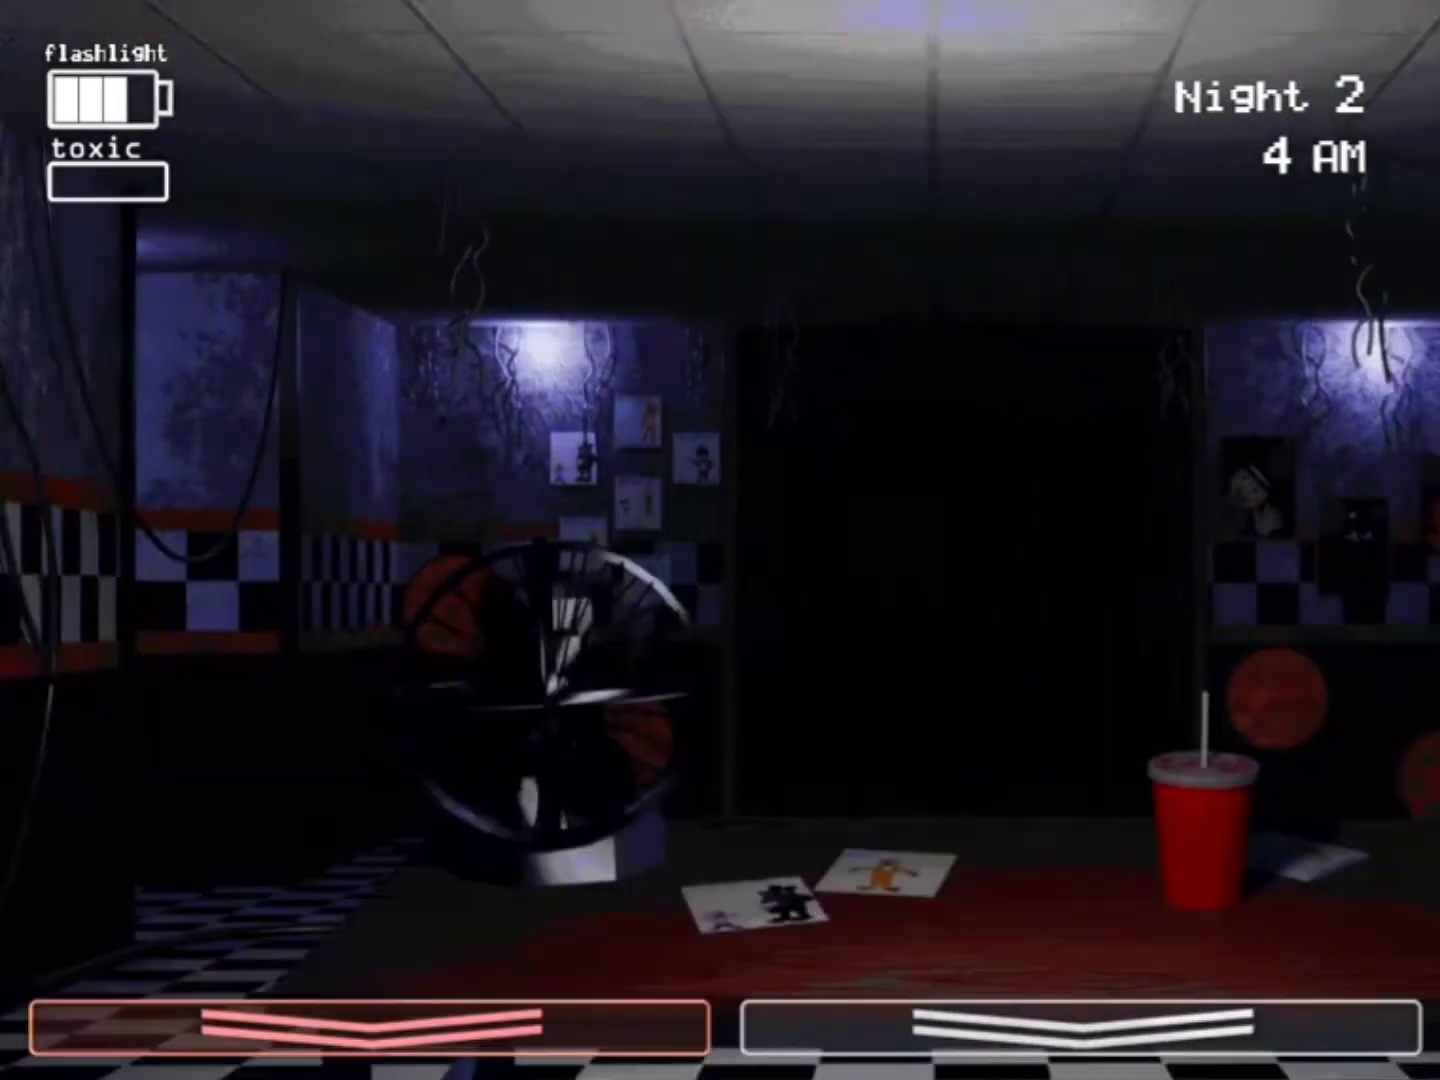
click(1080, 1026)
click(656, 863)
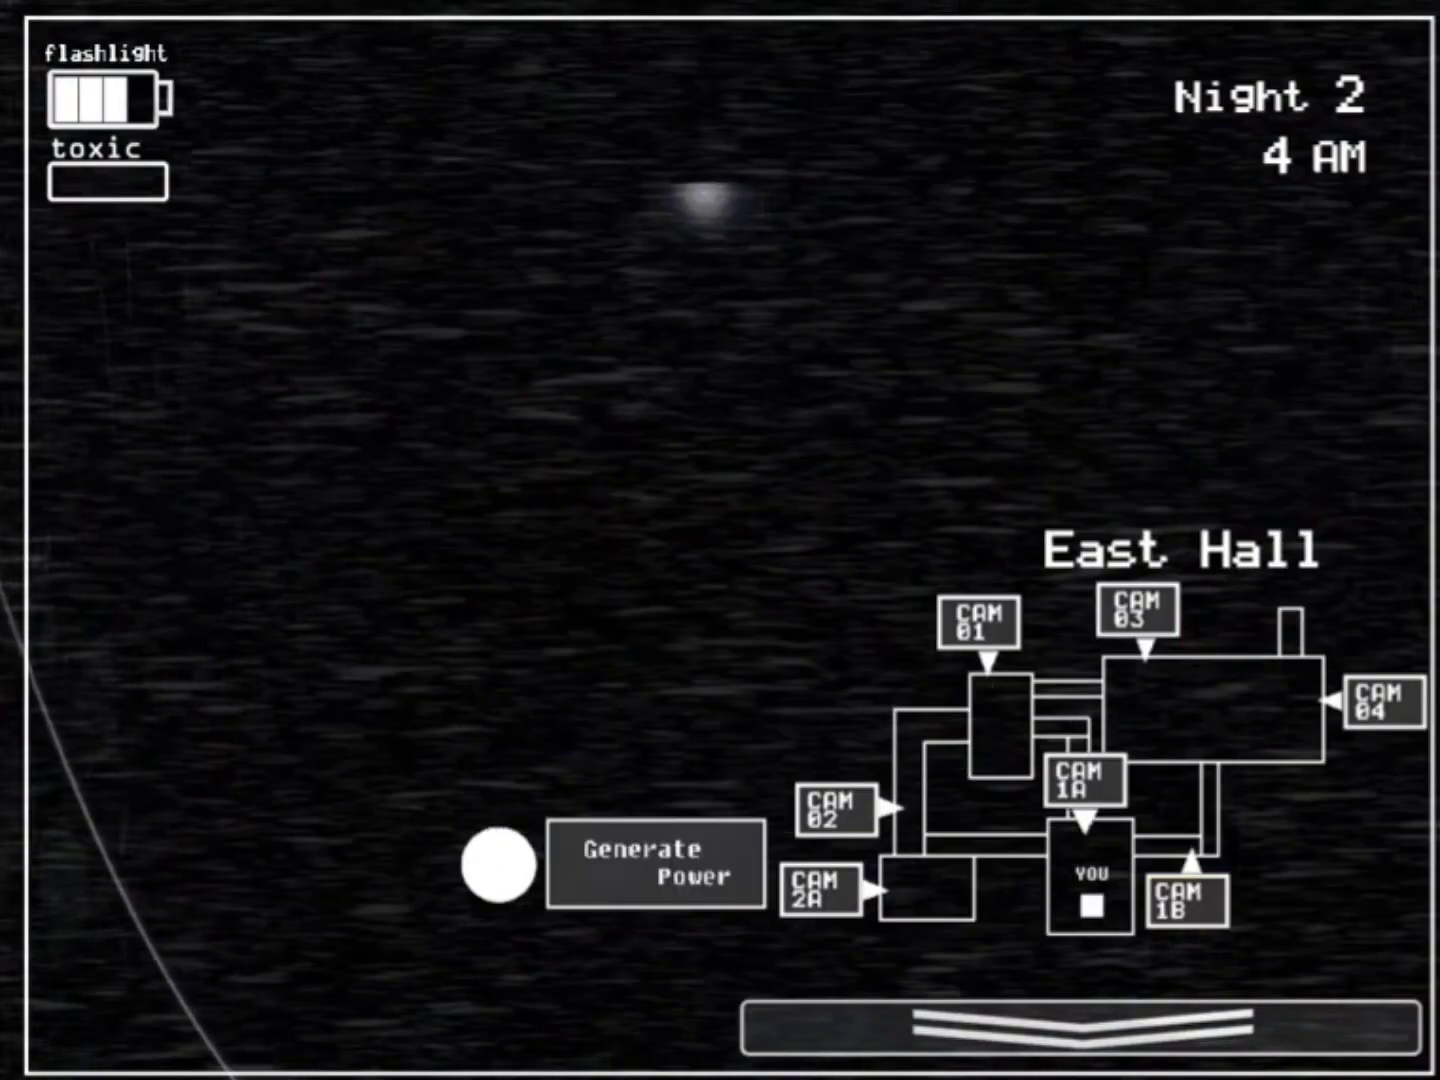
- Check Party Room 2, wind the music box, glance at the office and resume generating power
click(838, 808)
click(1136, 611)
click(656, 862)
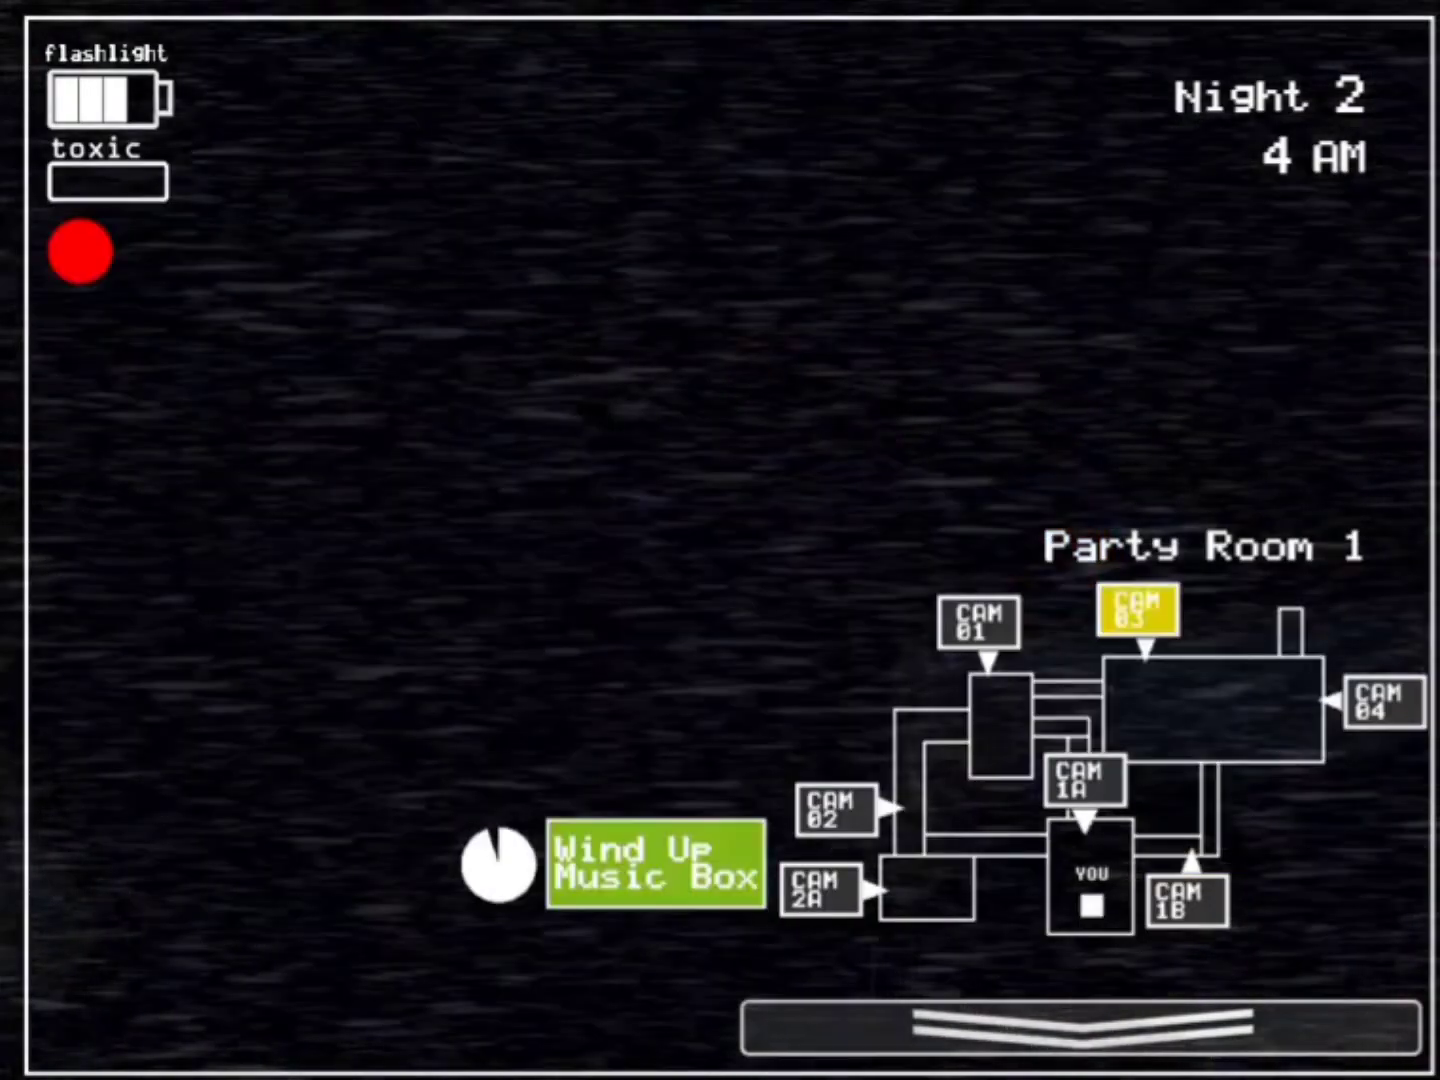
click(1080, 1026)
click(1081, 1026)
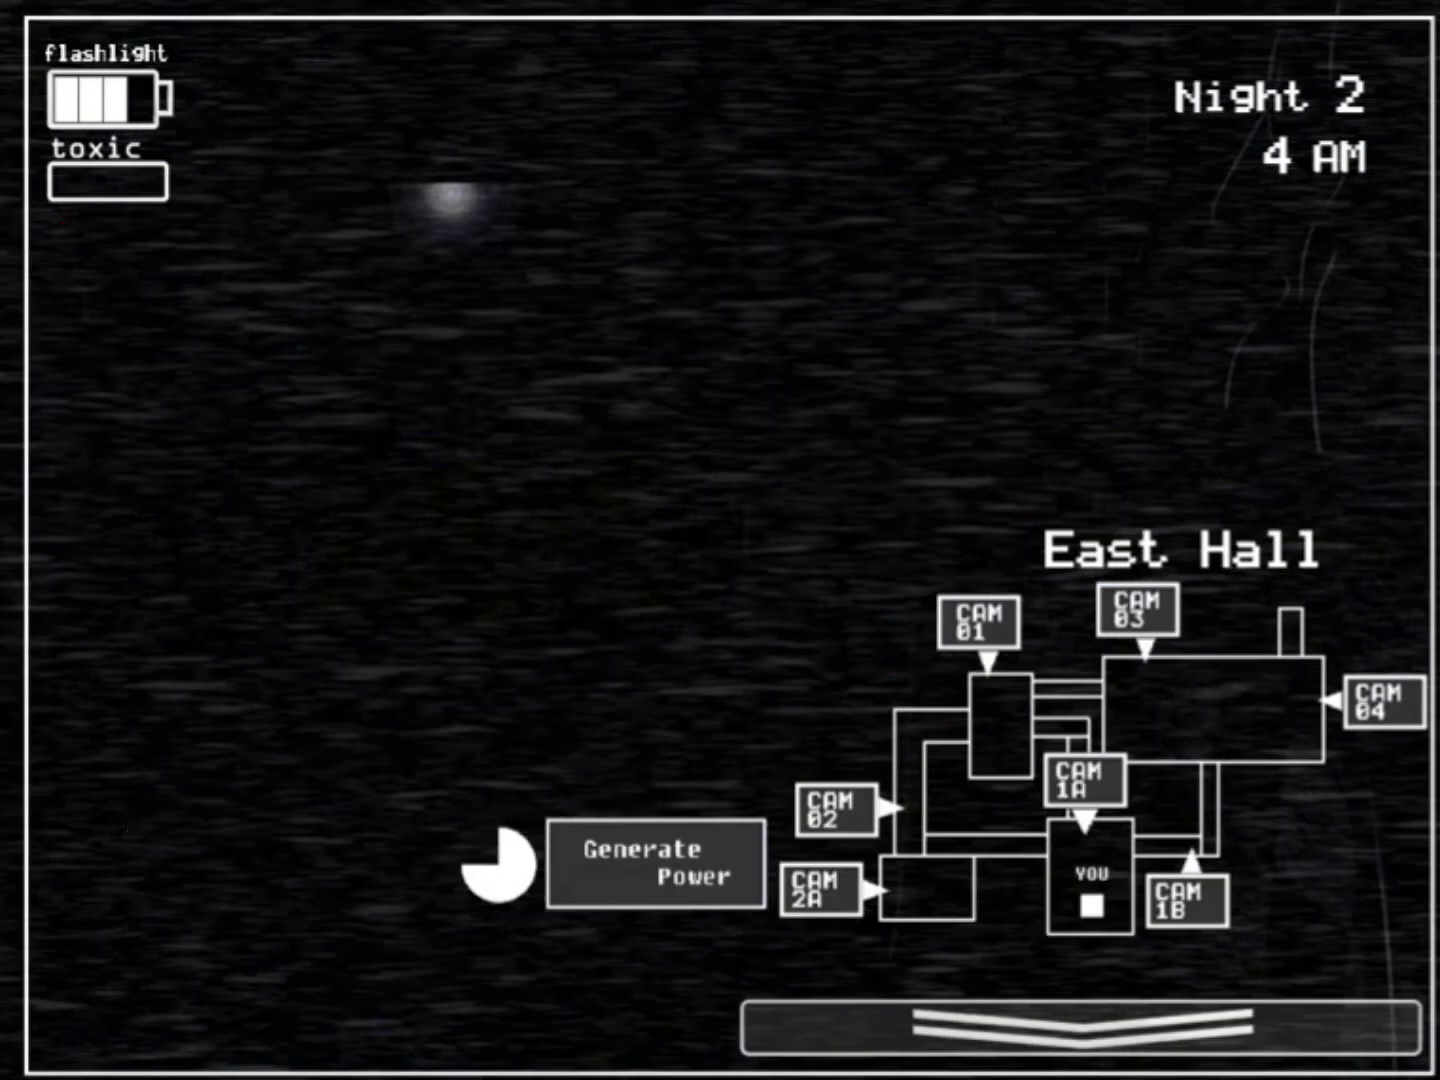
click(655, 863)
- Generate power on CAM 1B, rewind the Party Room 1 music box, then generate power again
click(1186, 899)
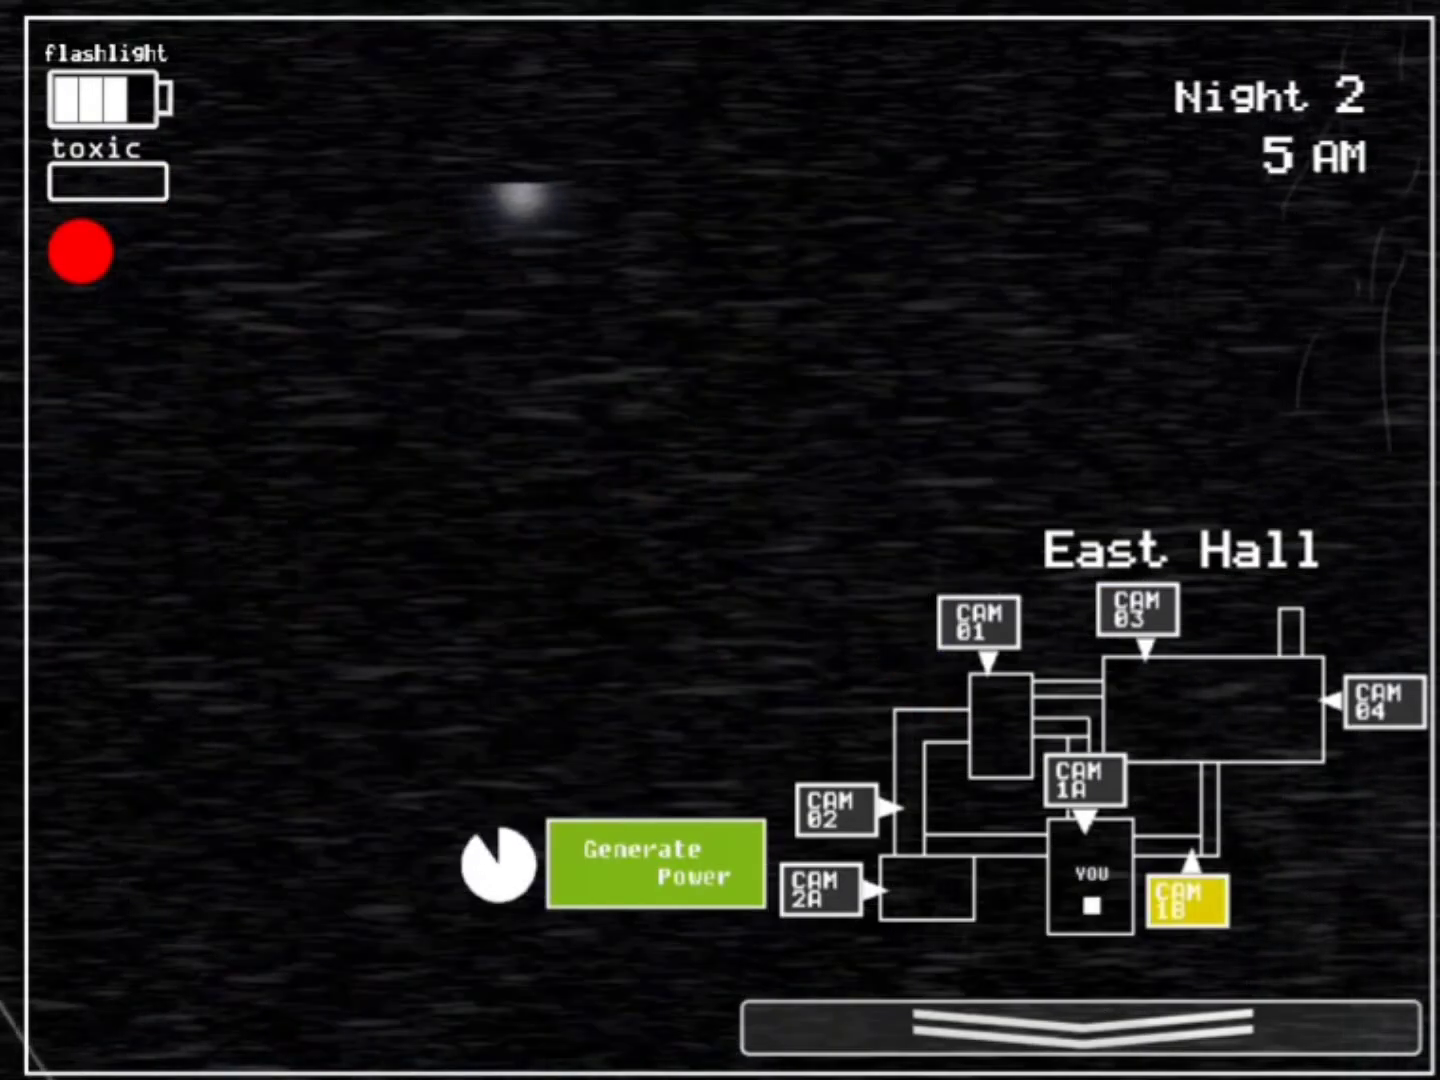
click(1136, 611)
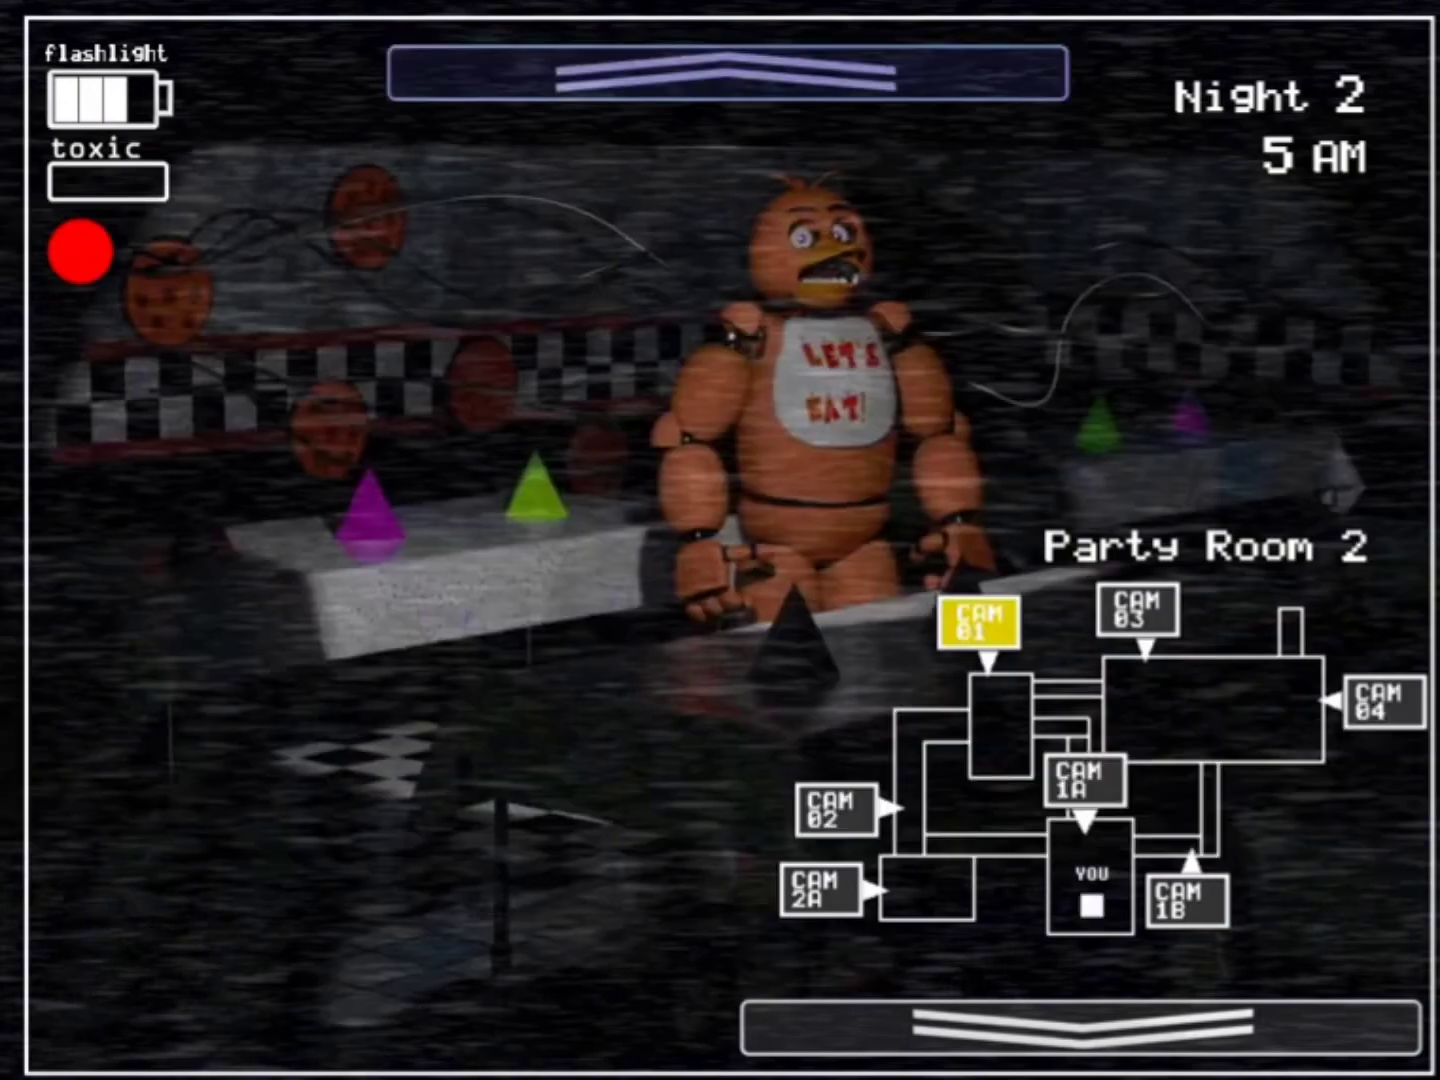
click(1136, 611)
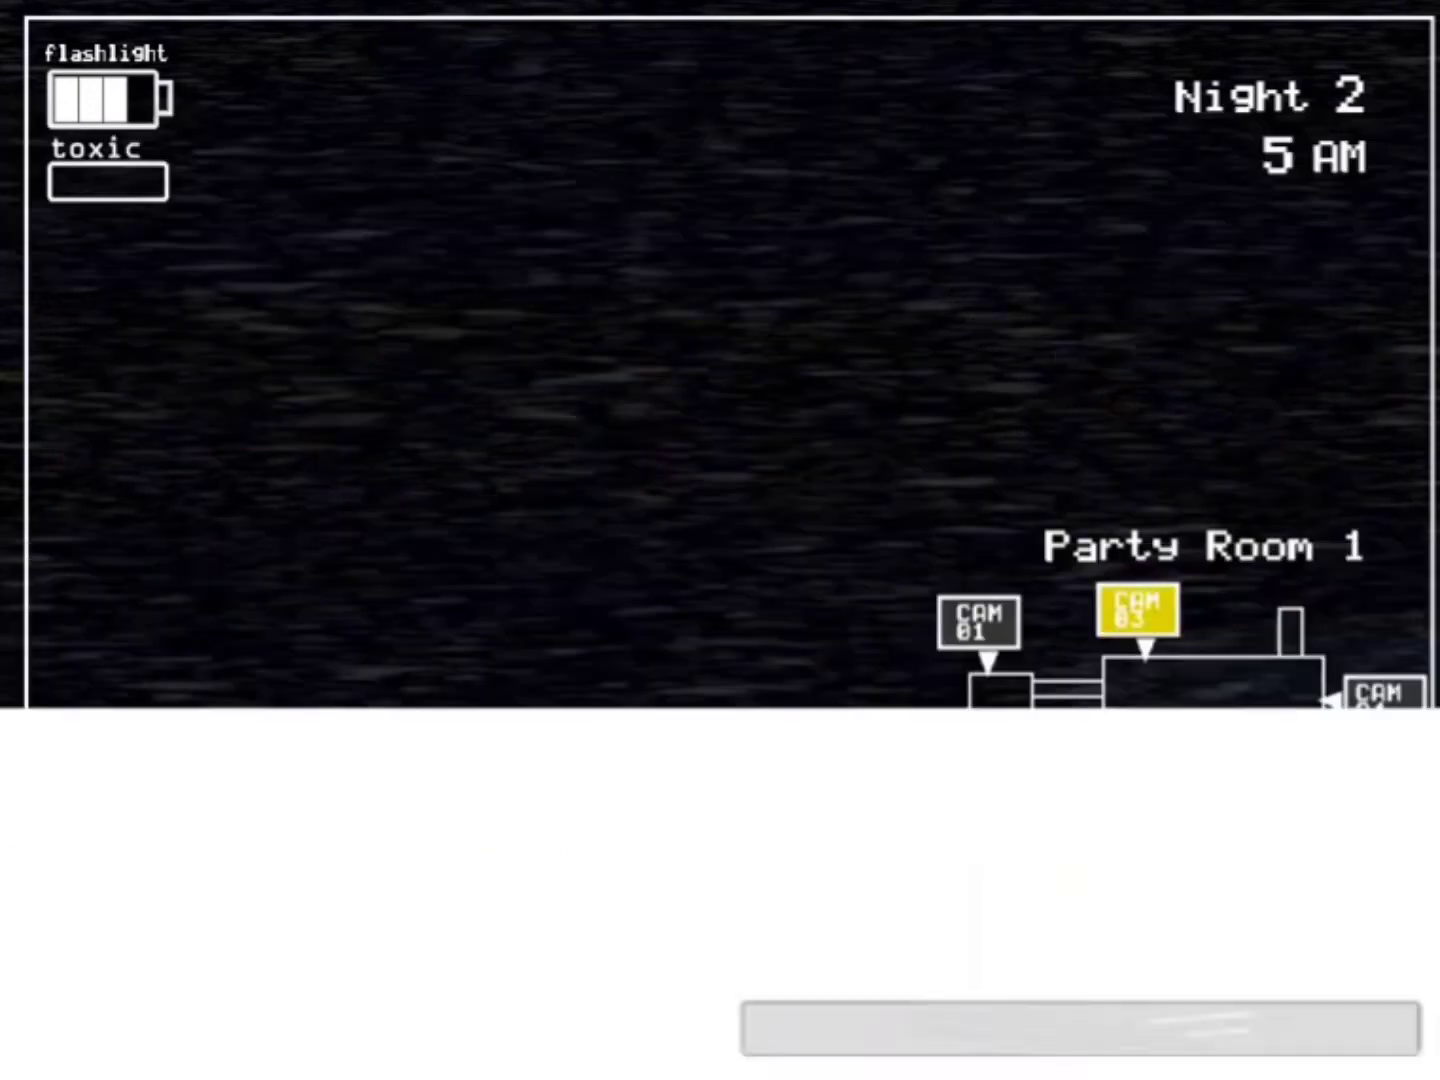
click(656, 863)
click(1185, 899)
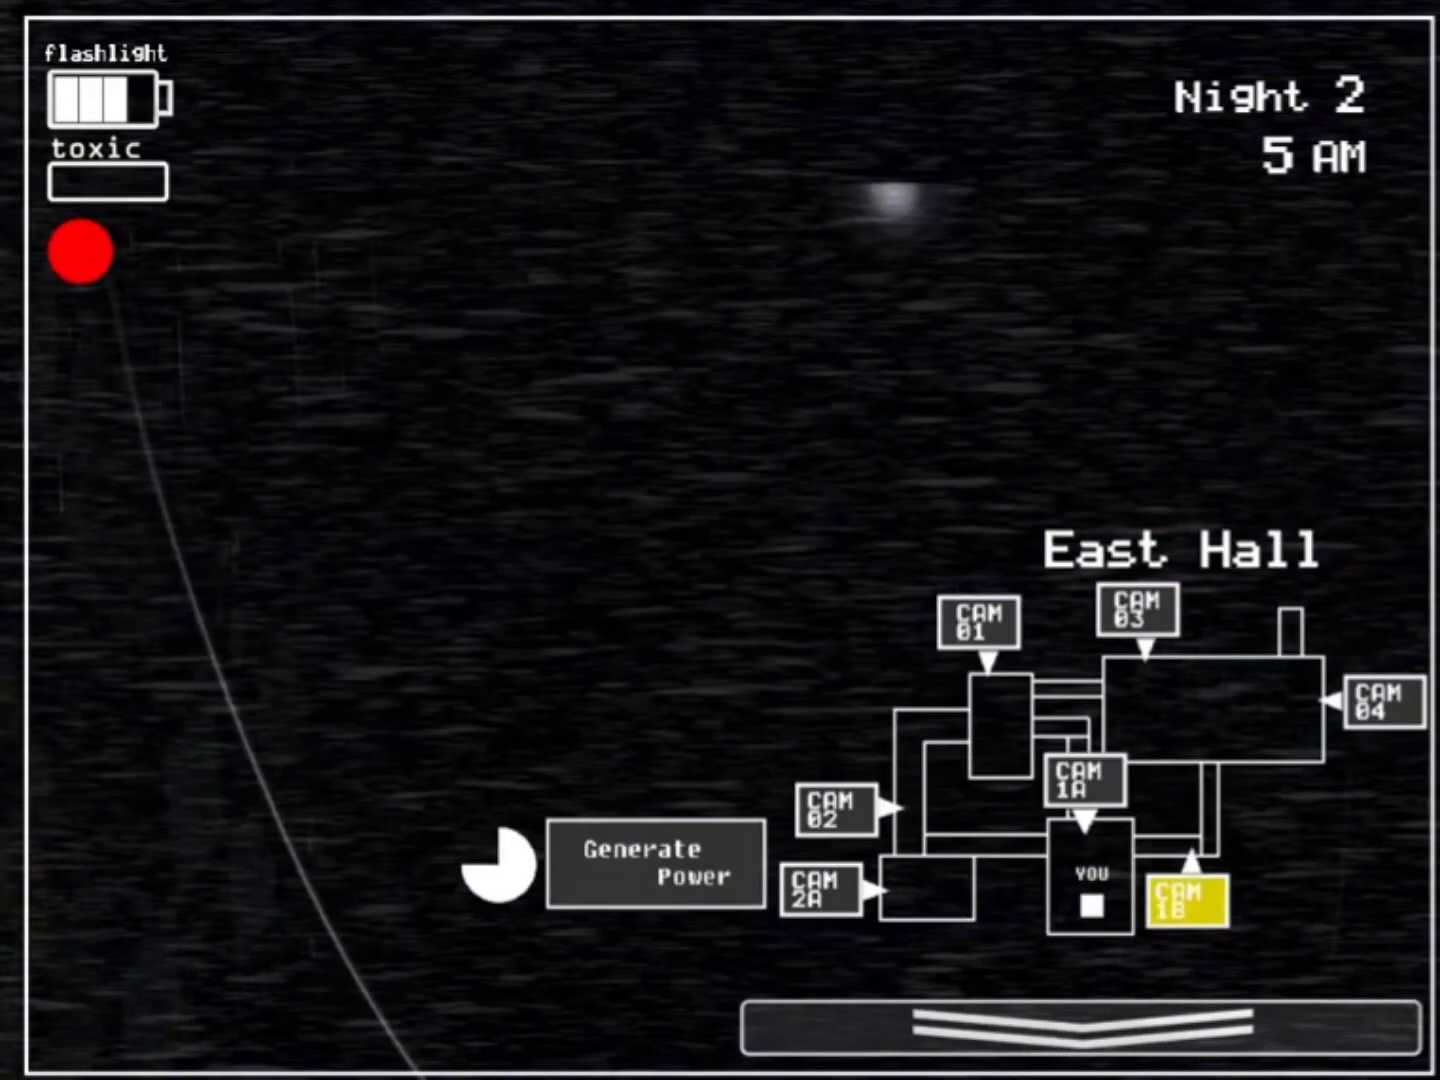
click(656, 863)
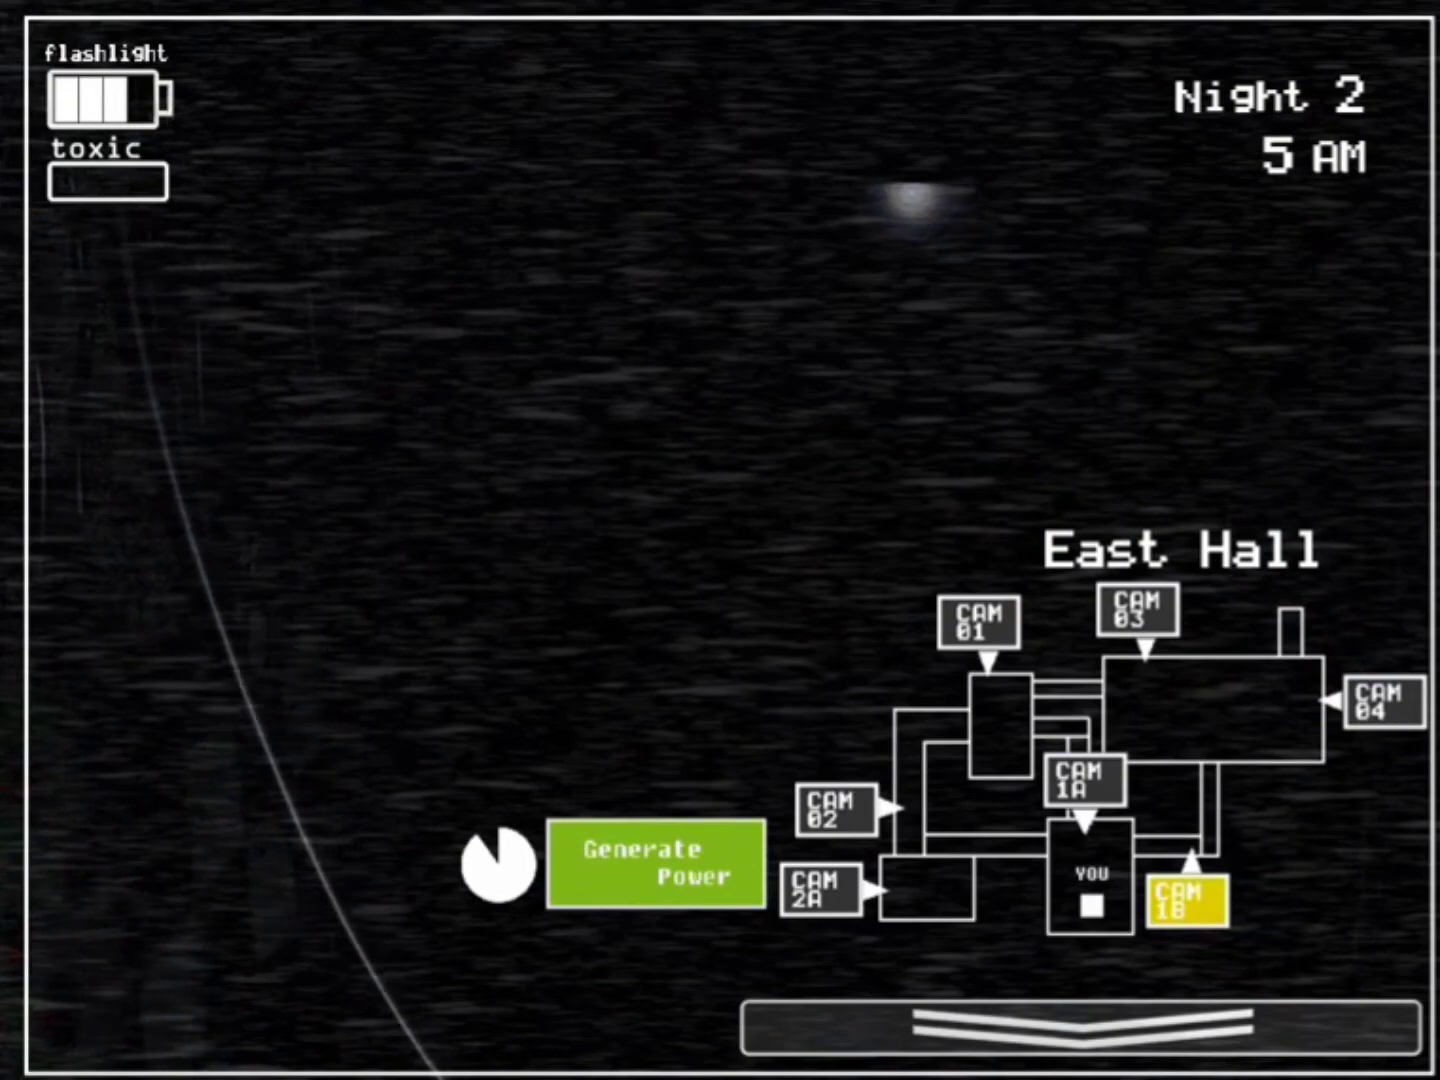
- Lower the monitor and hide behind the mask until it's safe, then remove it
click(1080, 1026)
click(370, 1026)
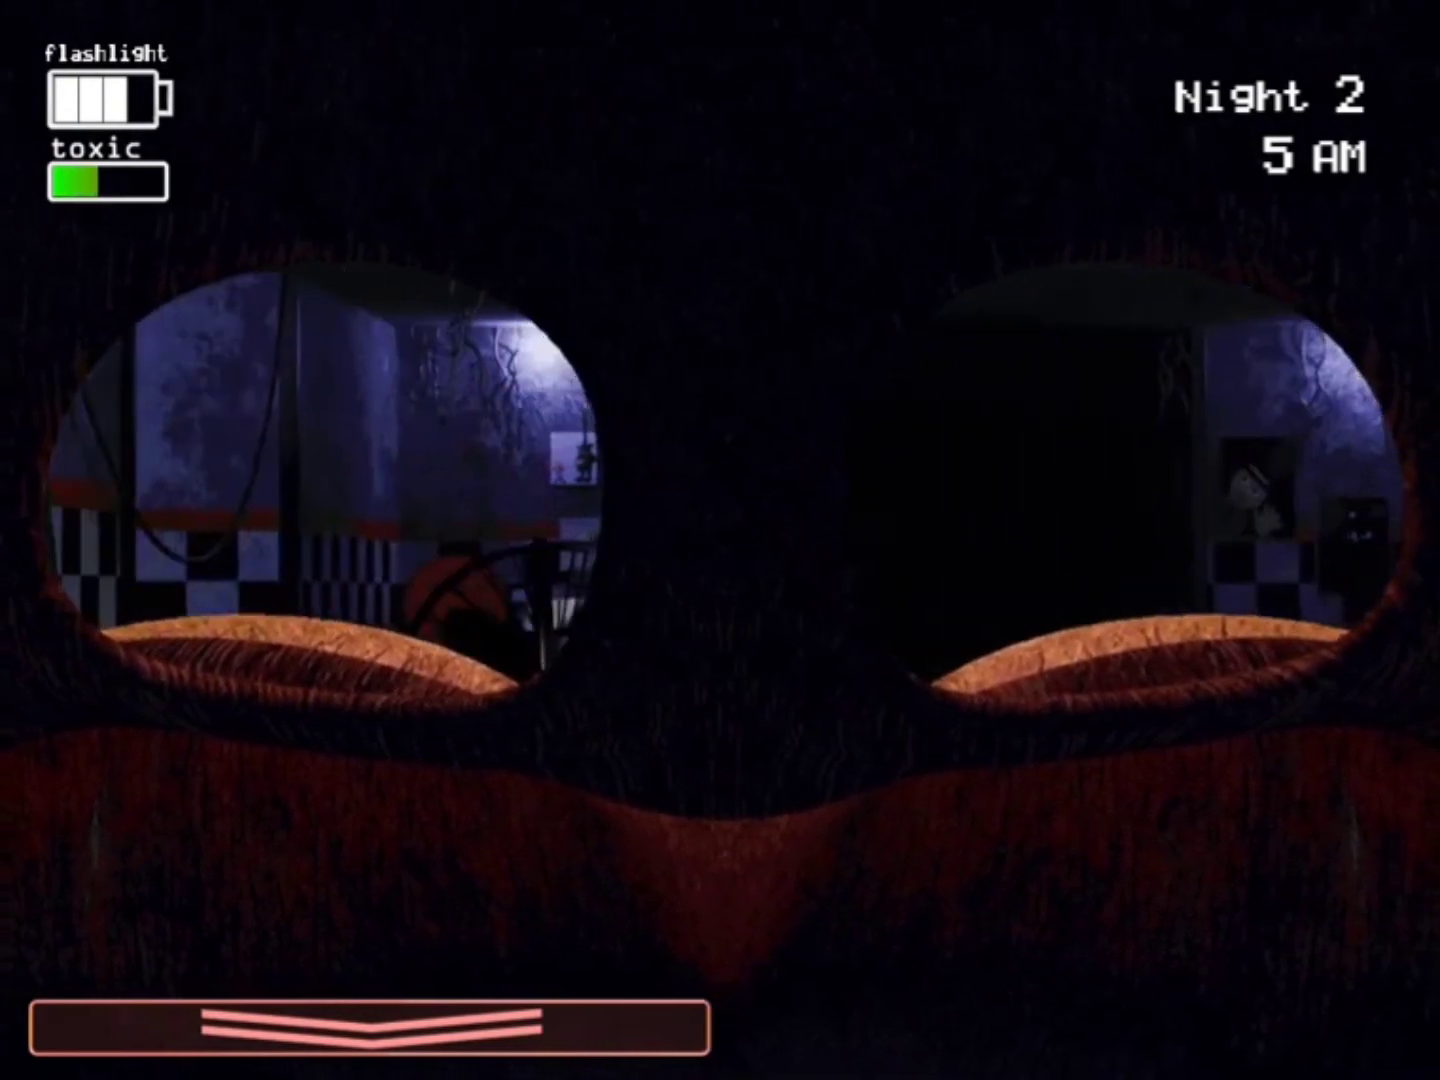
key(ctrl)
- Back on cameras, wind the music box on CAM 03, then generate power on CAM 1B
click(1080, 1026)
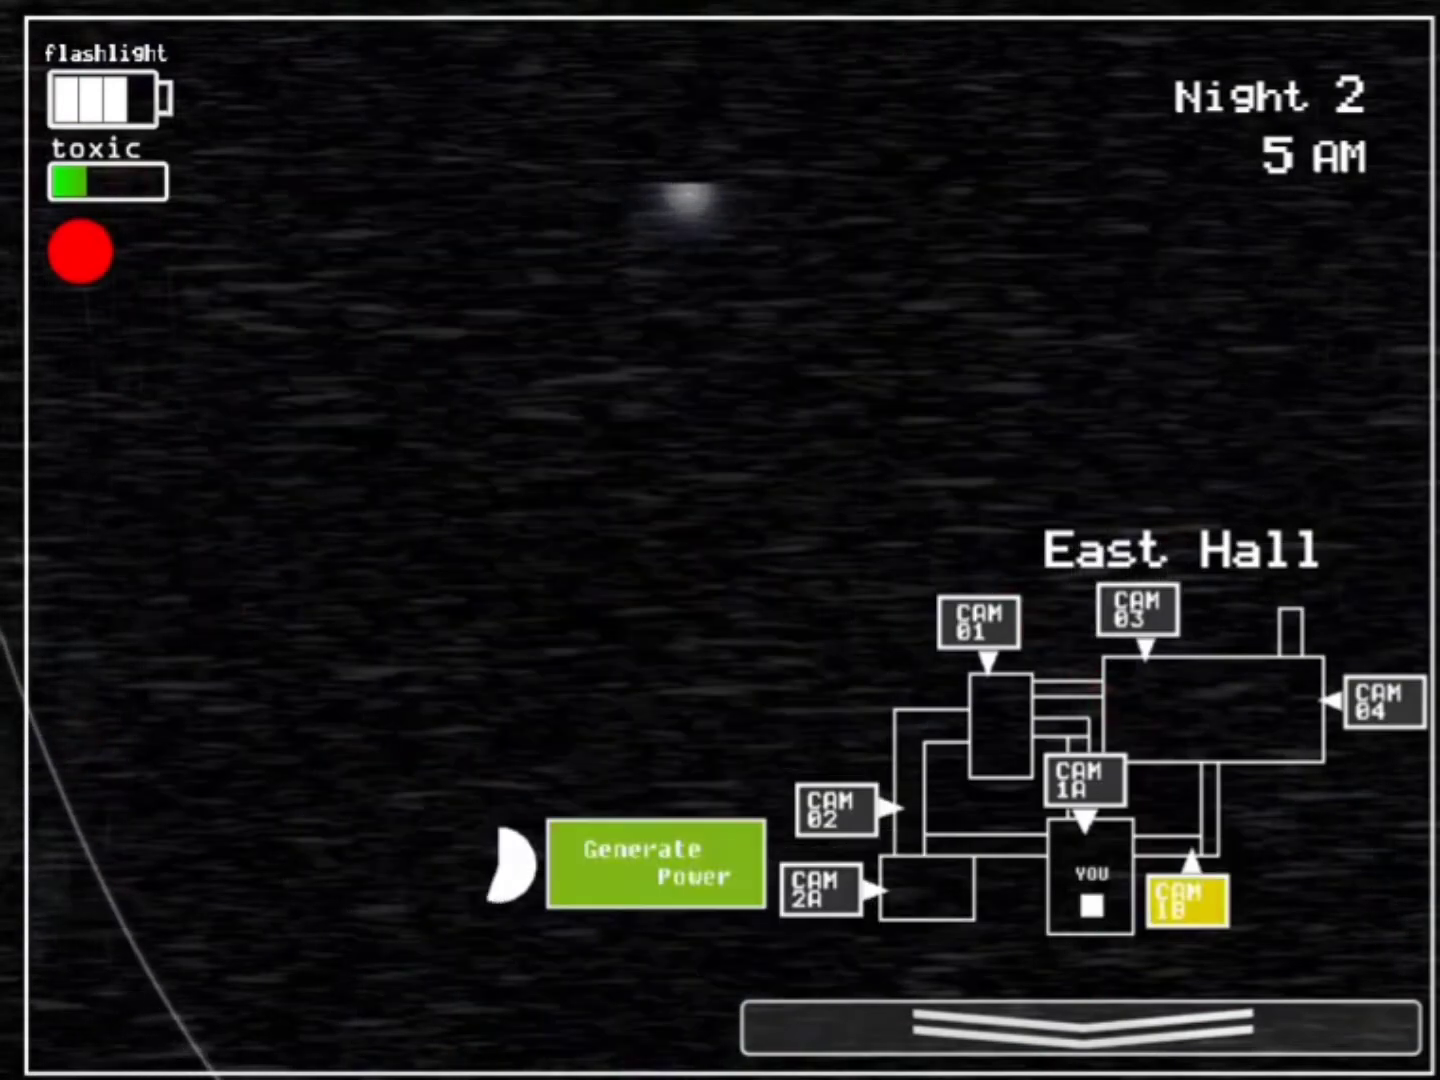
click(1138, 609)
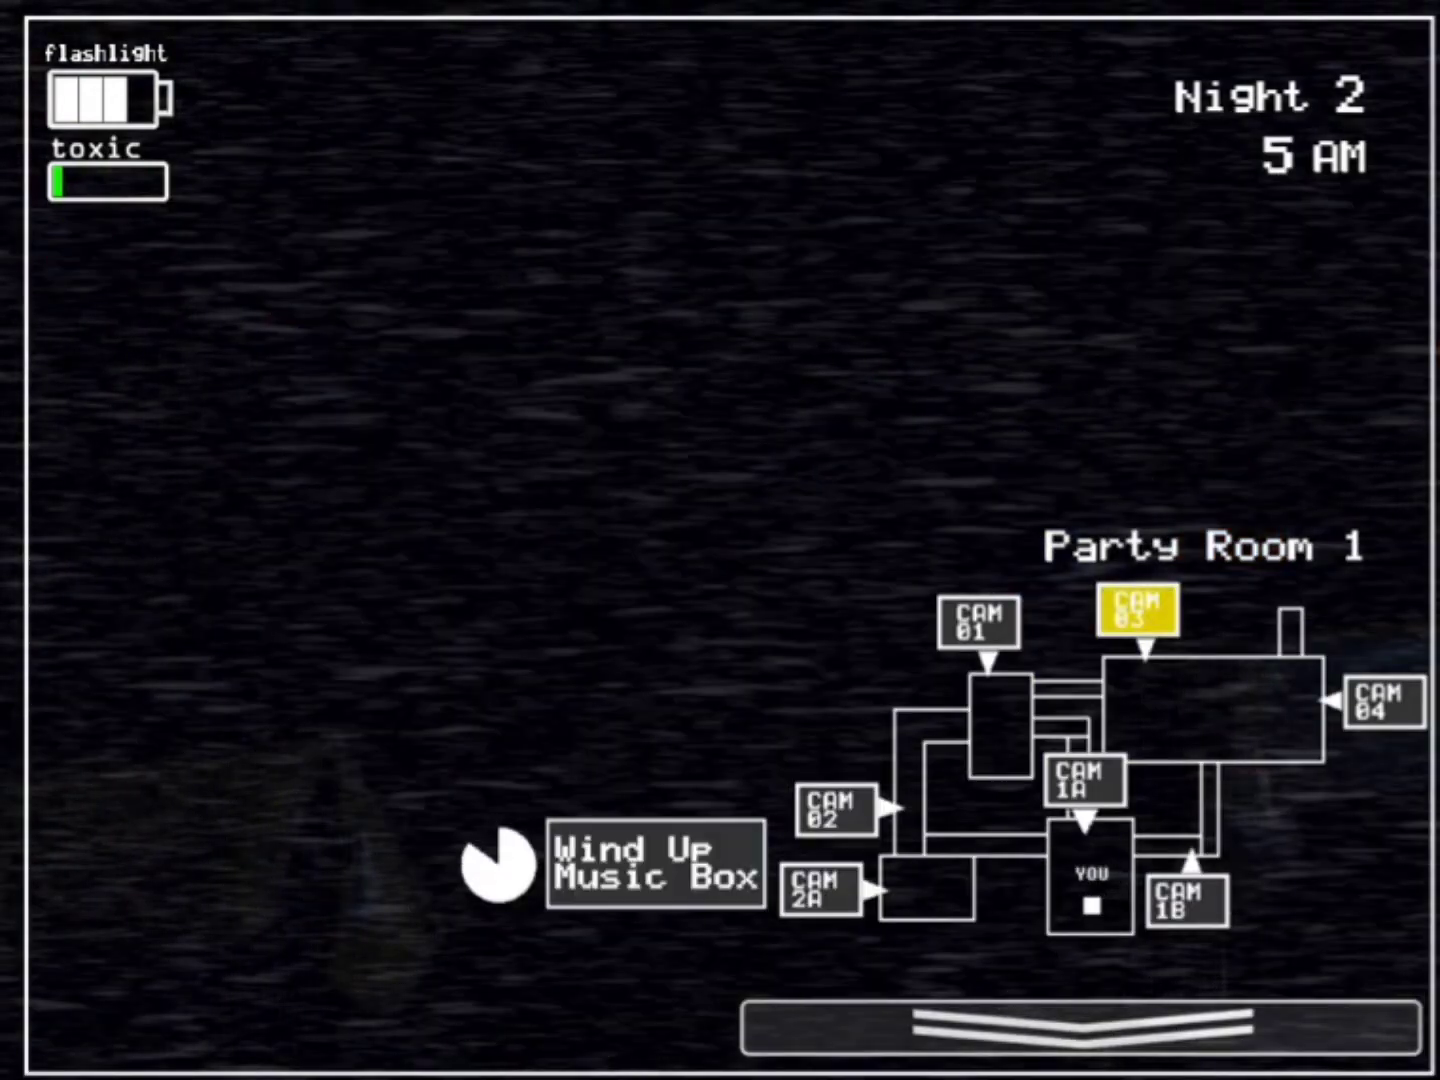
click(1080, 1026)
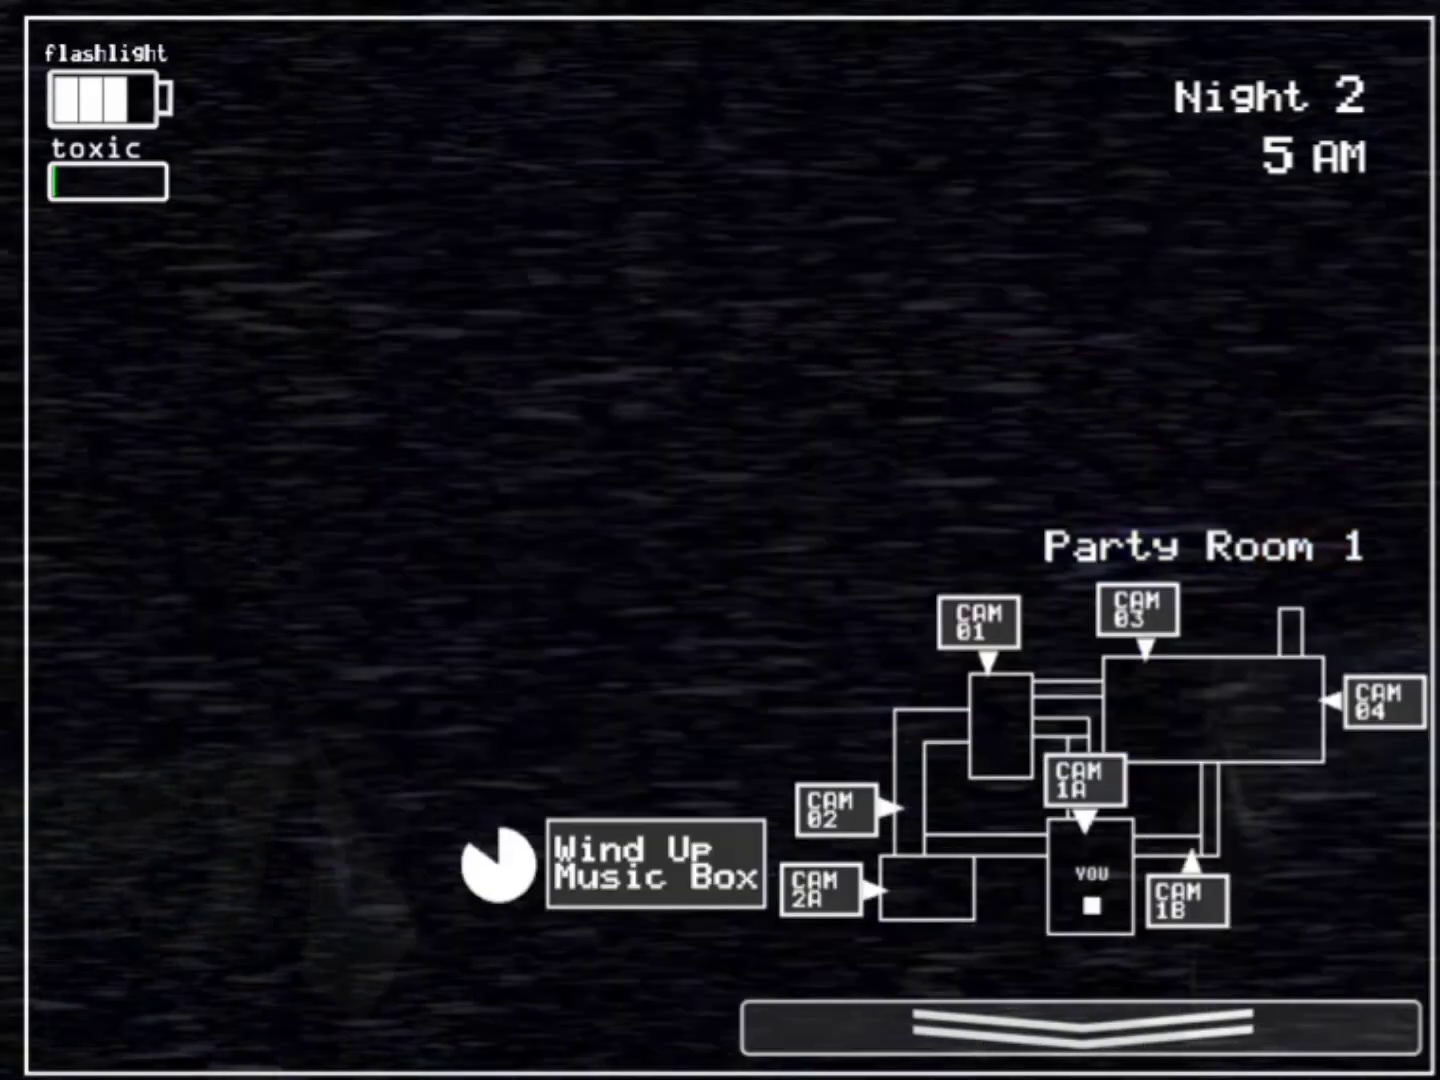
click(1187, 900)
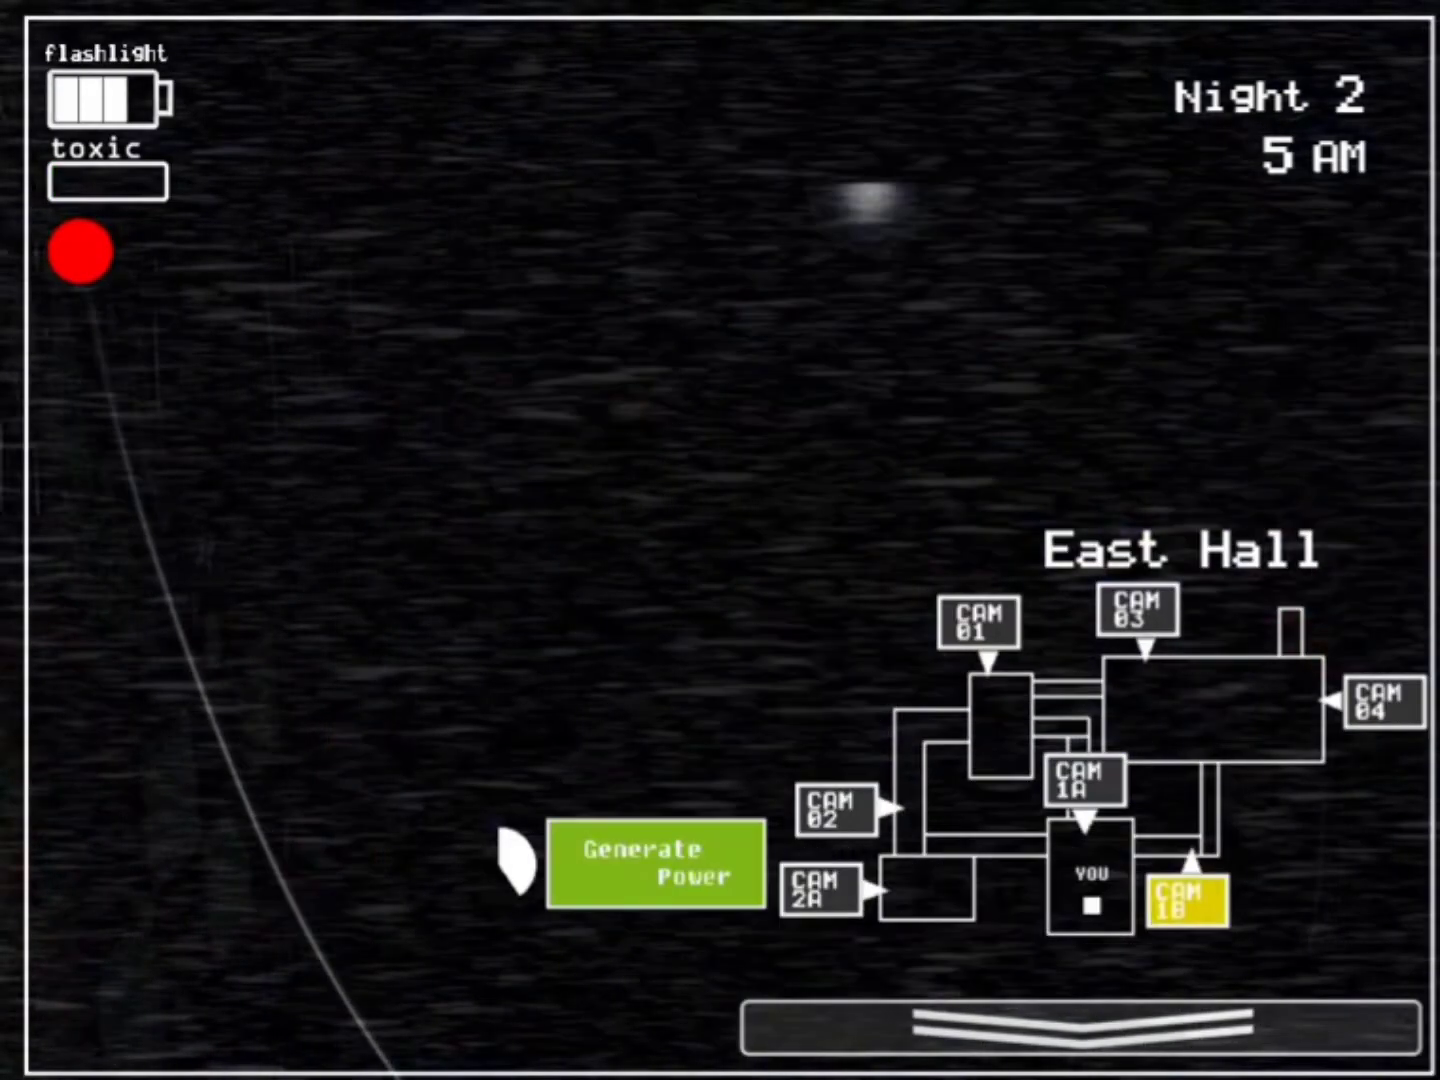